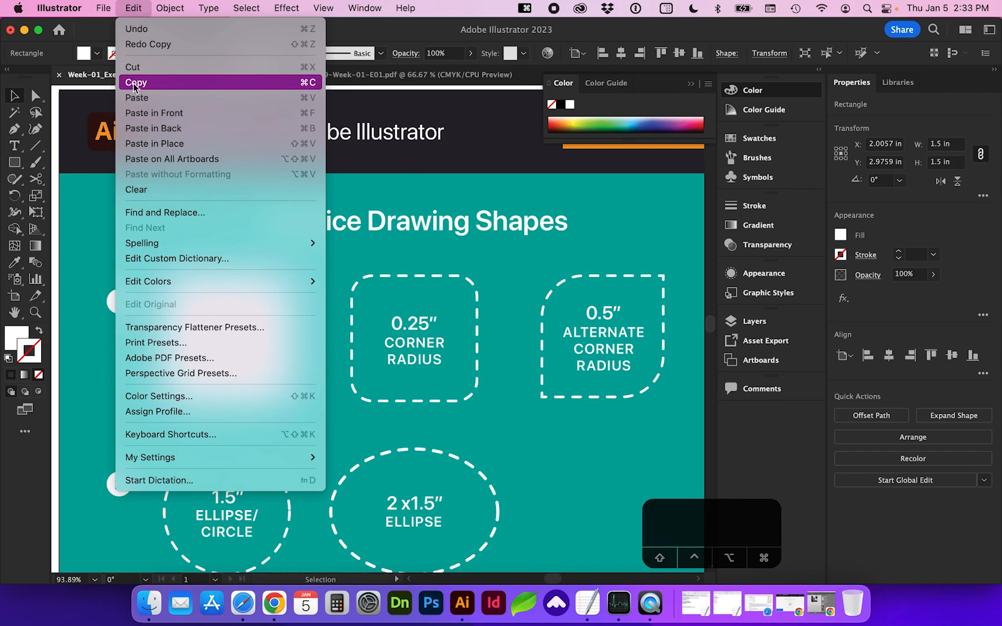
Copy the white 1.5 in square, paste it, and position the copy over the 0.25" corner radius outline
click(134, 84)
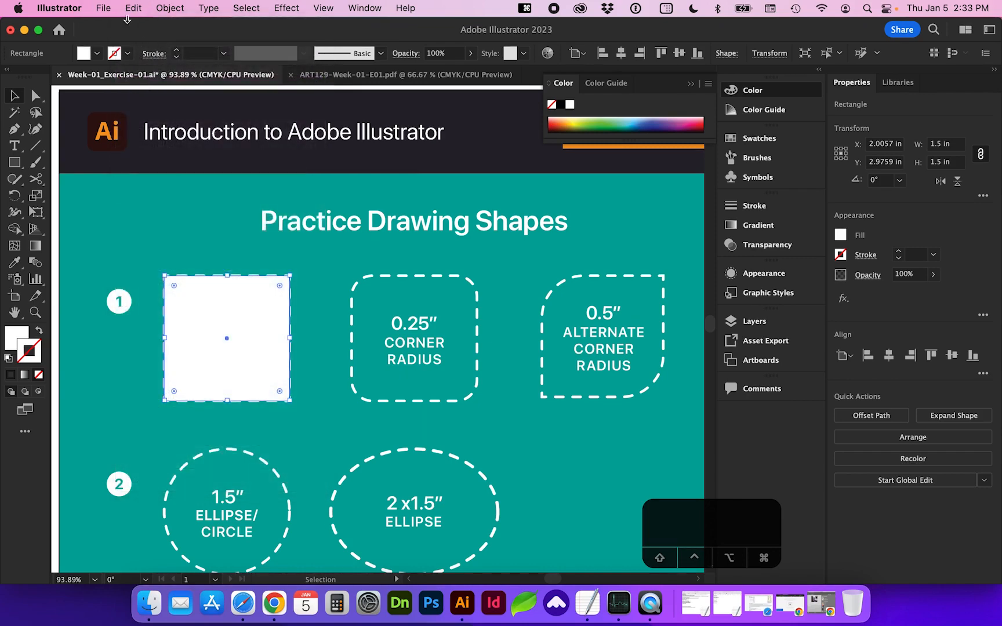
click(134, 8)
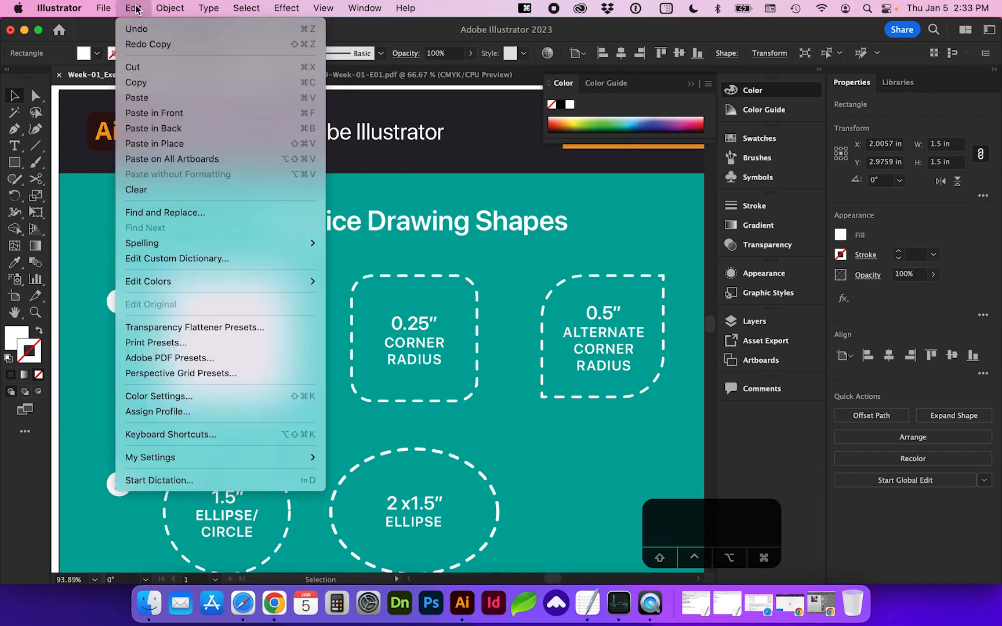
click(137, 98)
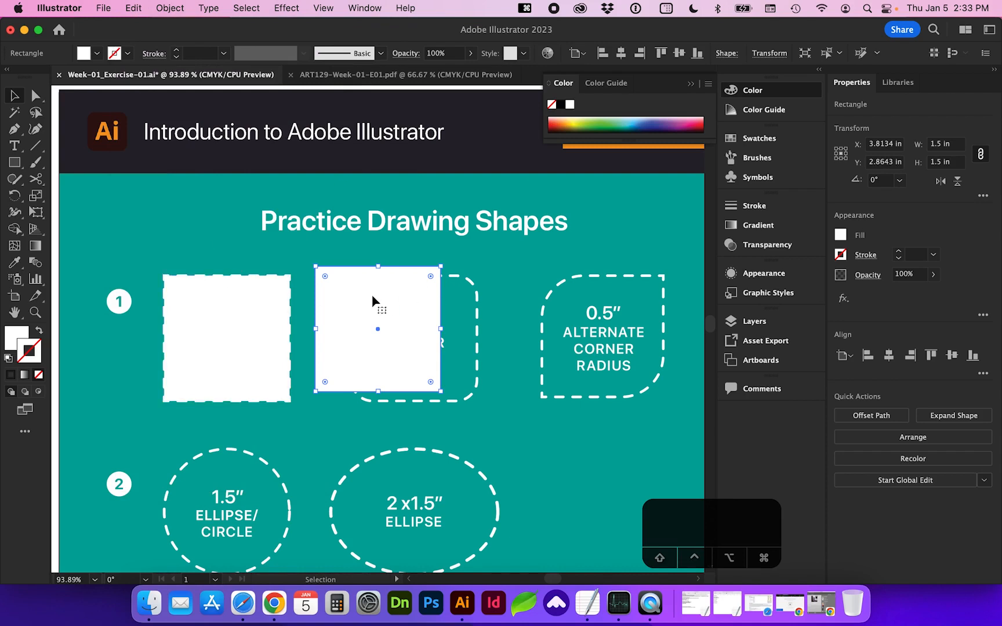
drag(363, 292, 403, 306)
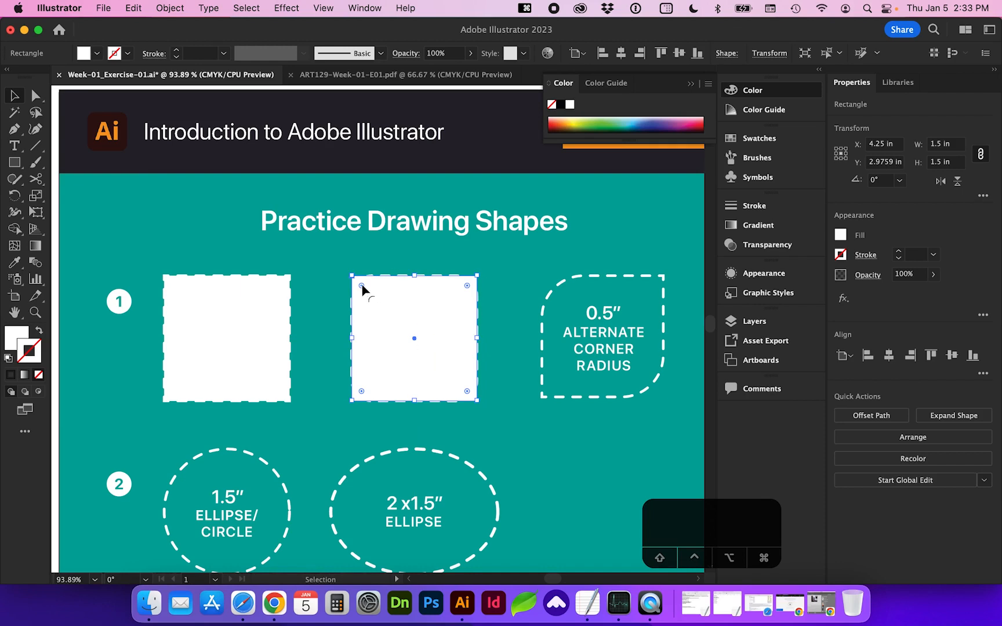
Open the Transform panel and round all four corners of the second square to a 0.25 in radius
key(z)
drag(325, 244, 549, 444)
key(a)
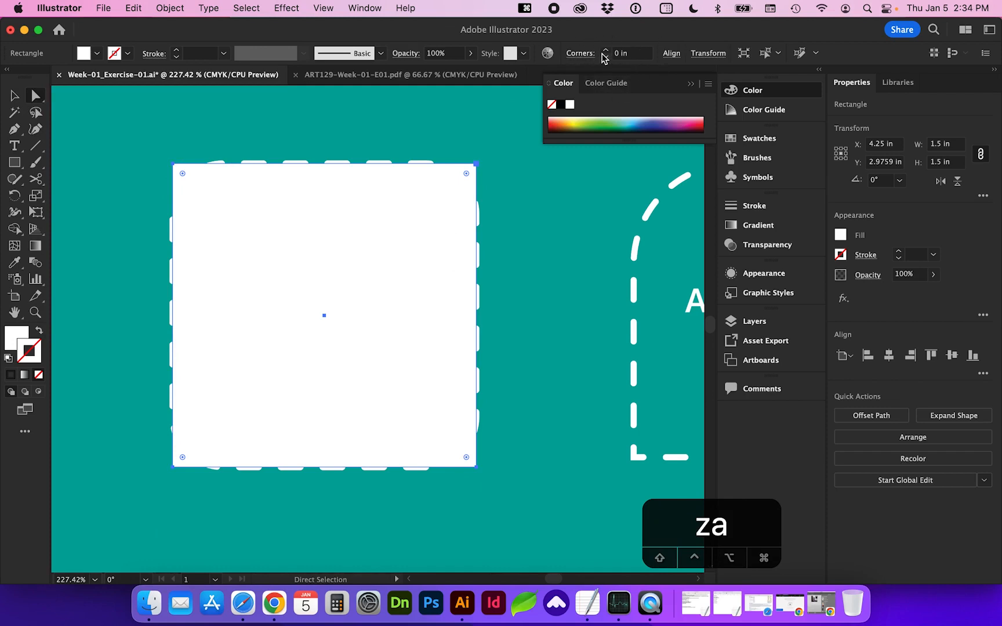
click(792, 93)
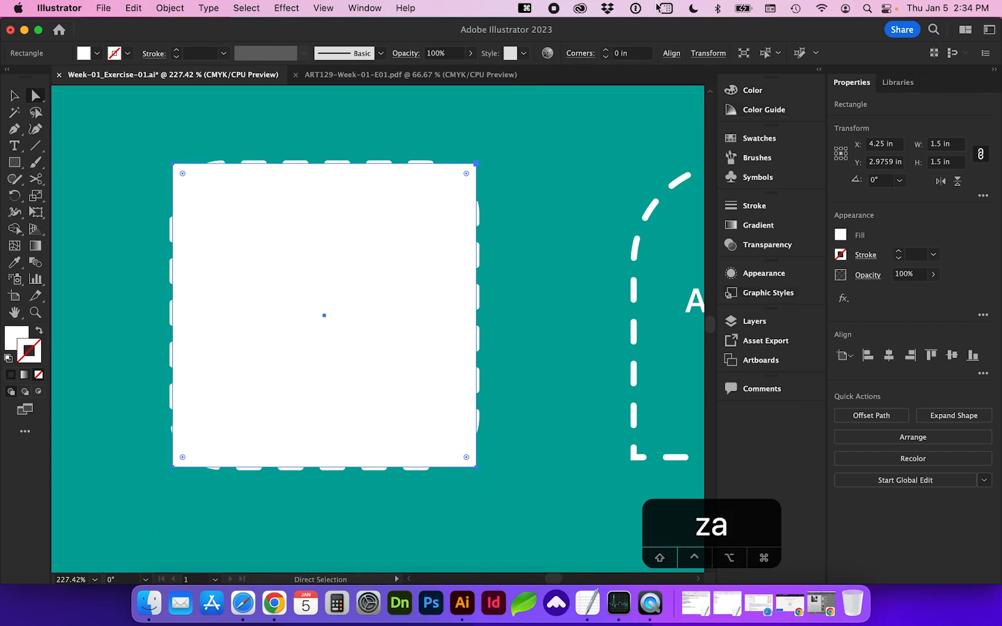
click(358, 9)
scroll(406, 354, down, 5)
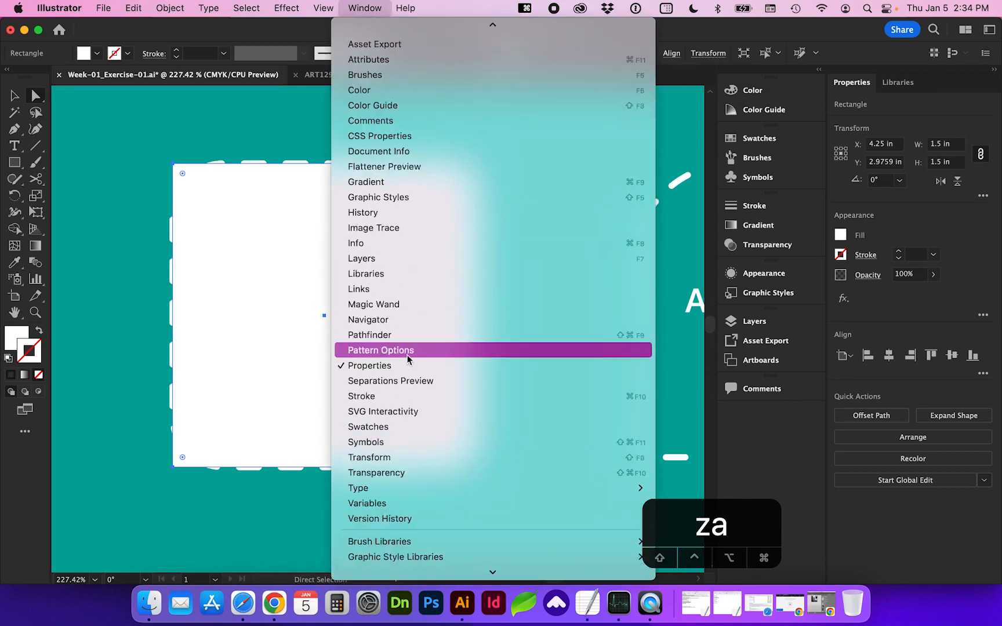
click(401, 402)
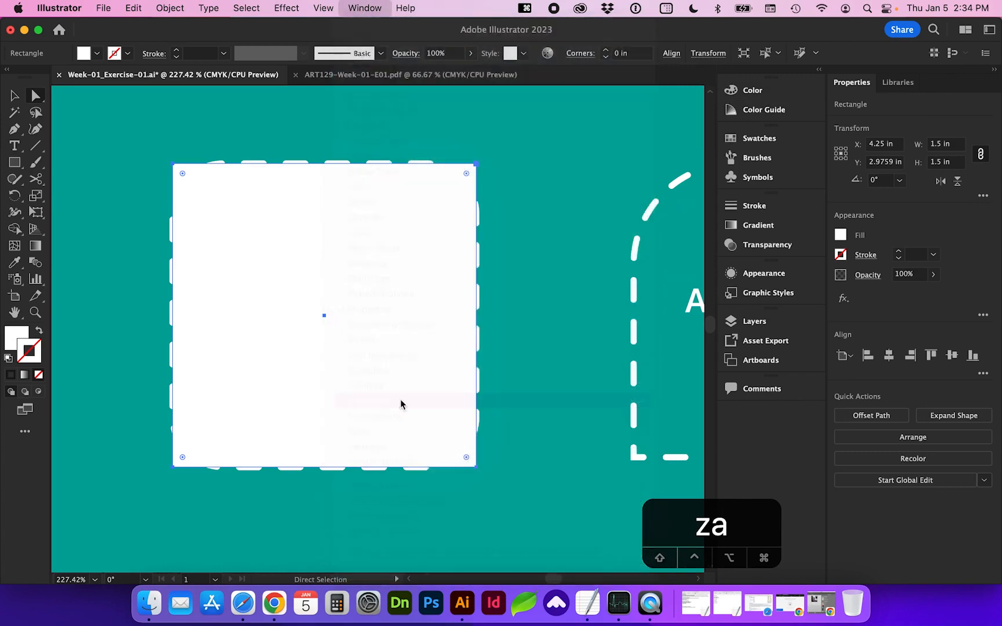
drag(550, 80, 577, 247)
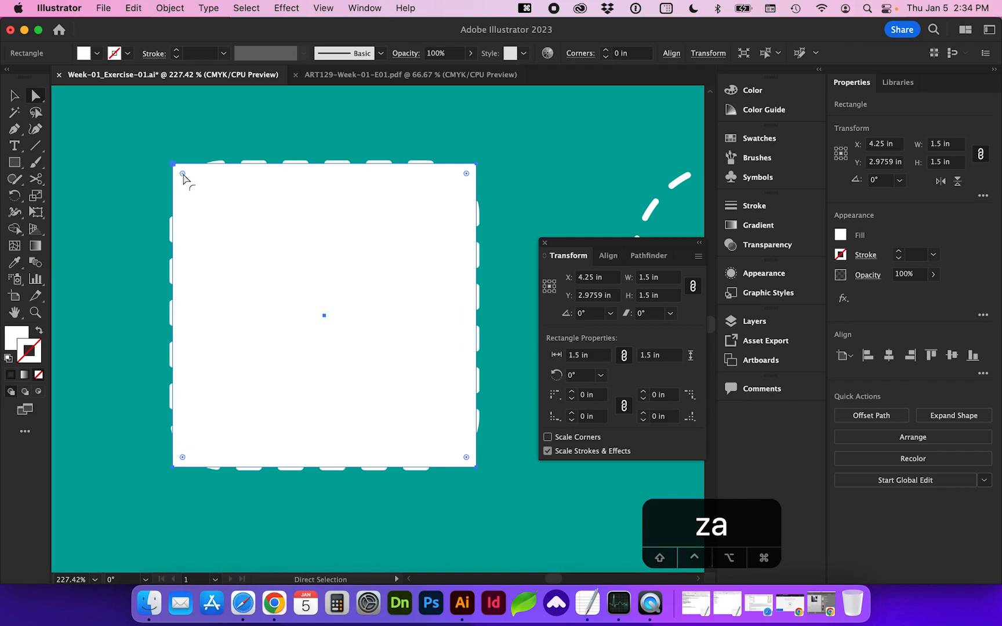
drag(183, 173, 230, 210)
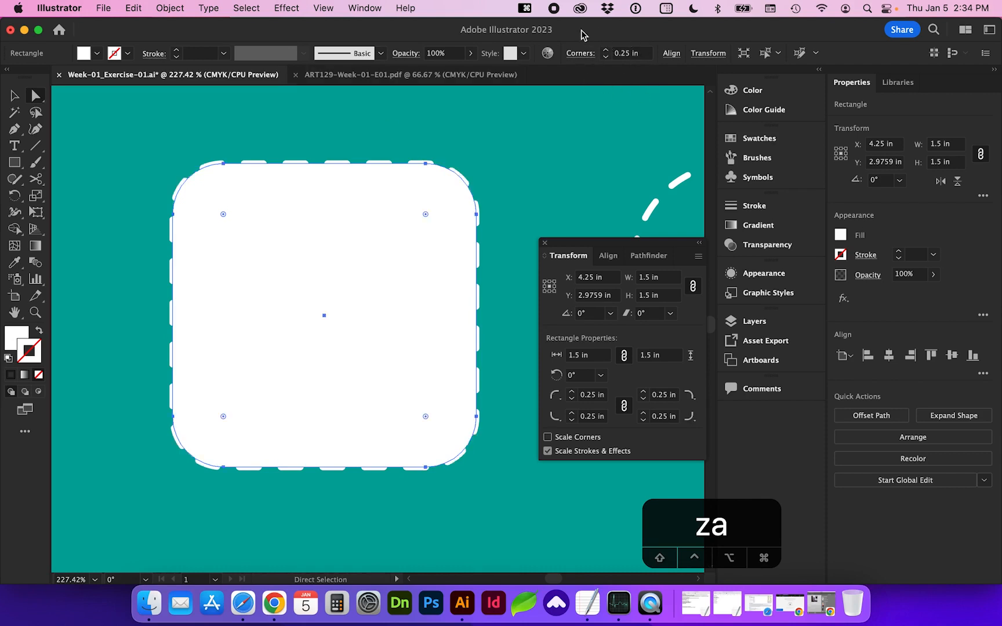
Try a 0.375 in radius on all corners of the second square and return it to 0.25 in
click(606, 50)
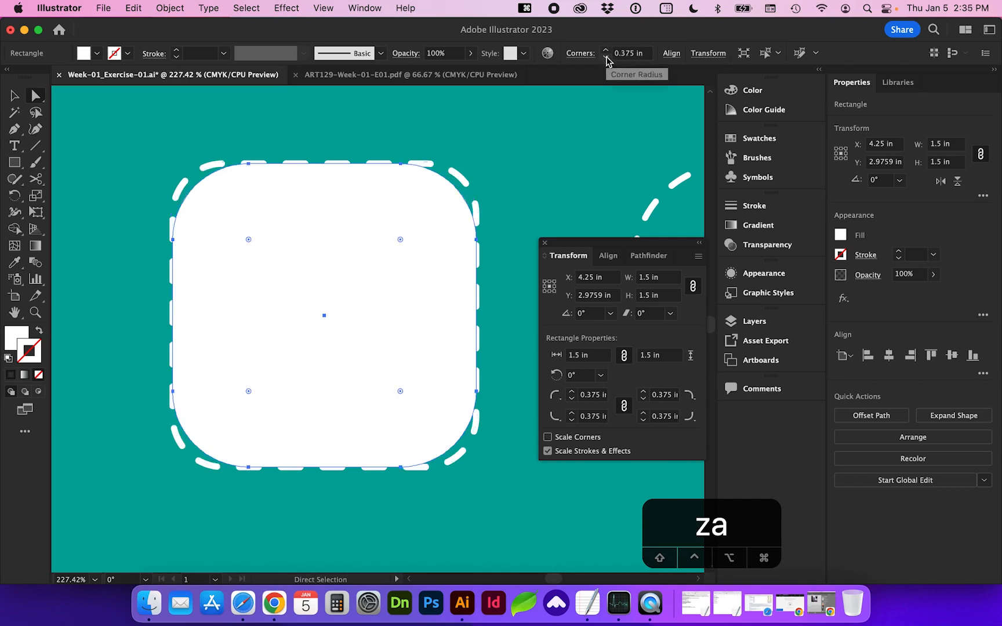
click(606, 57)
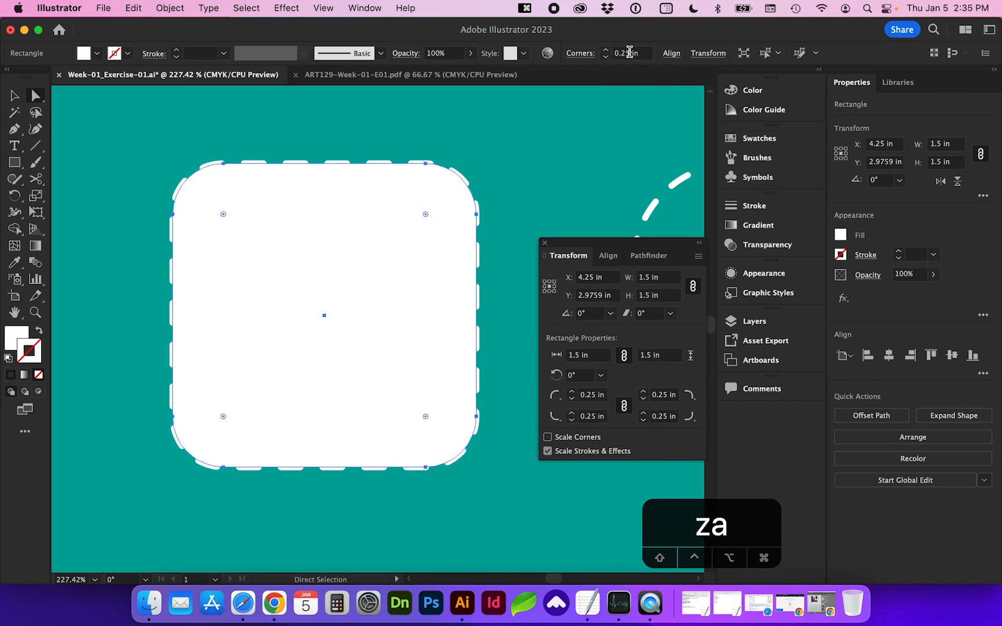
click(571, 391)
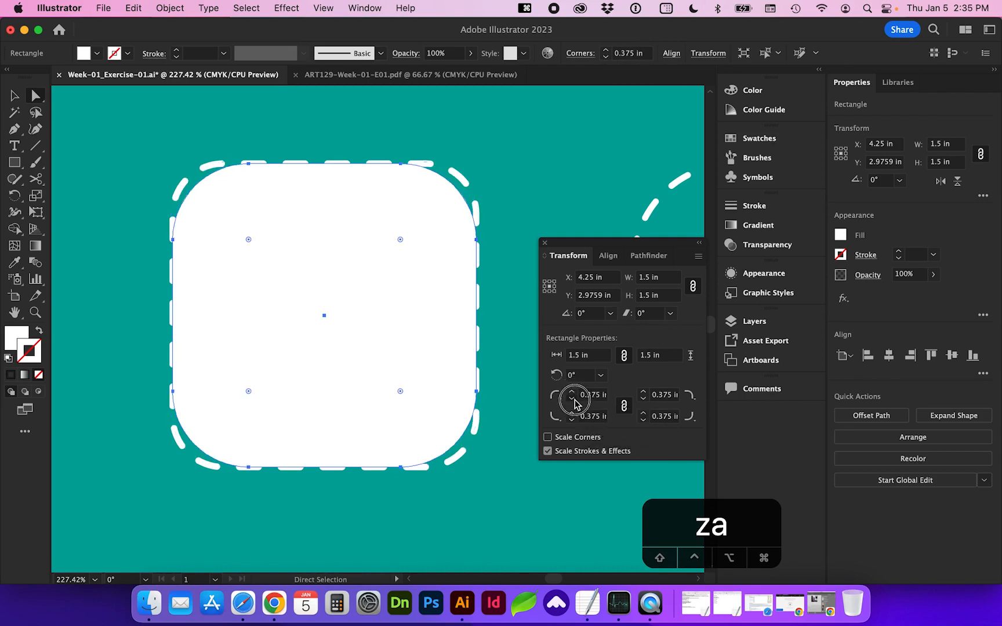
click(572, 399)
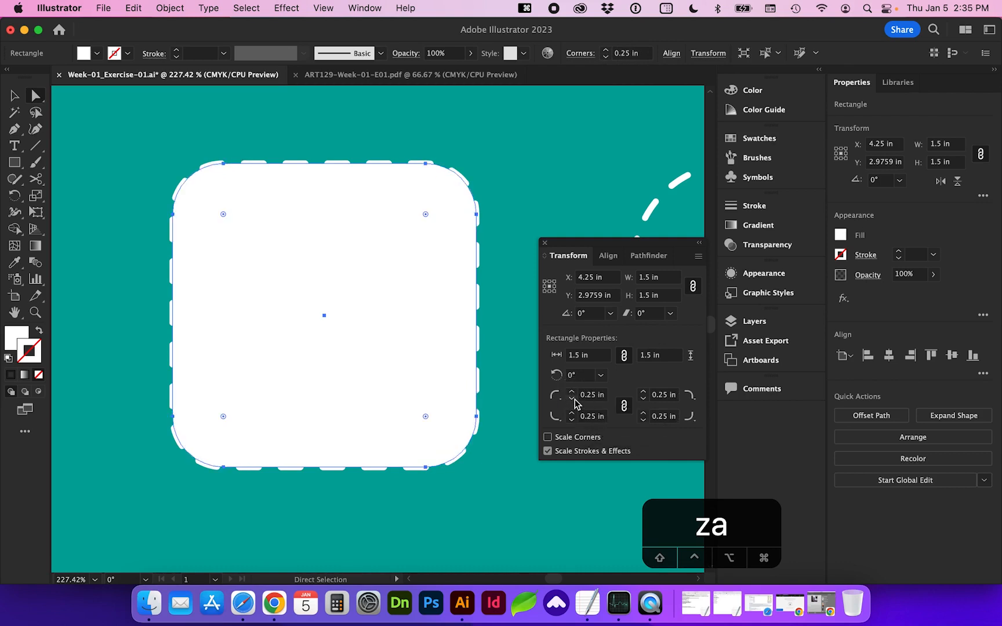
Unlink the corner radii, try adjusting only the upper-left corner, and link the radii again
click(624, 407)
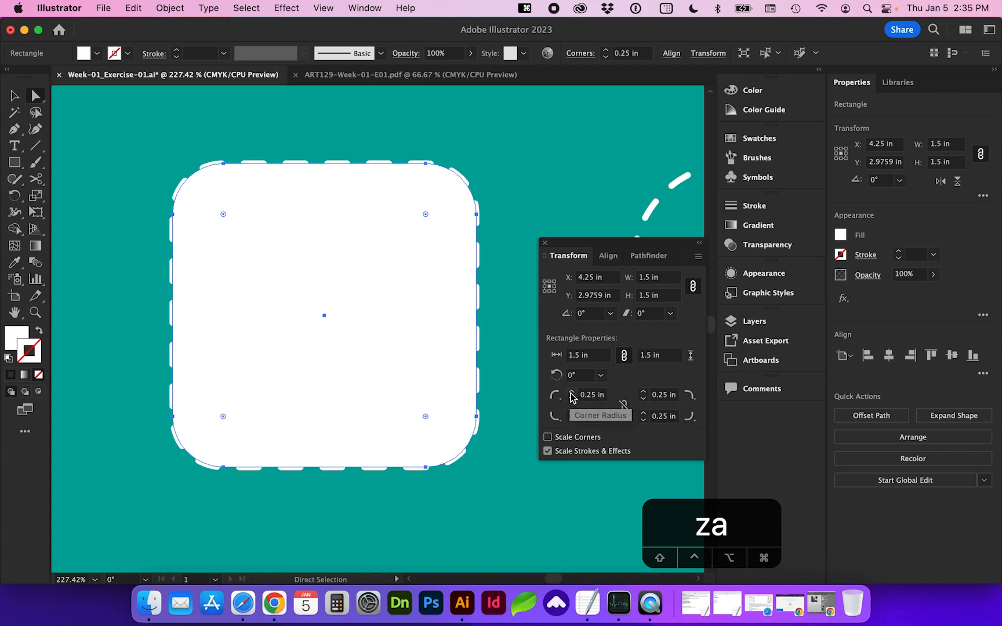
click(572, 392)
click(571, 400)
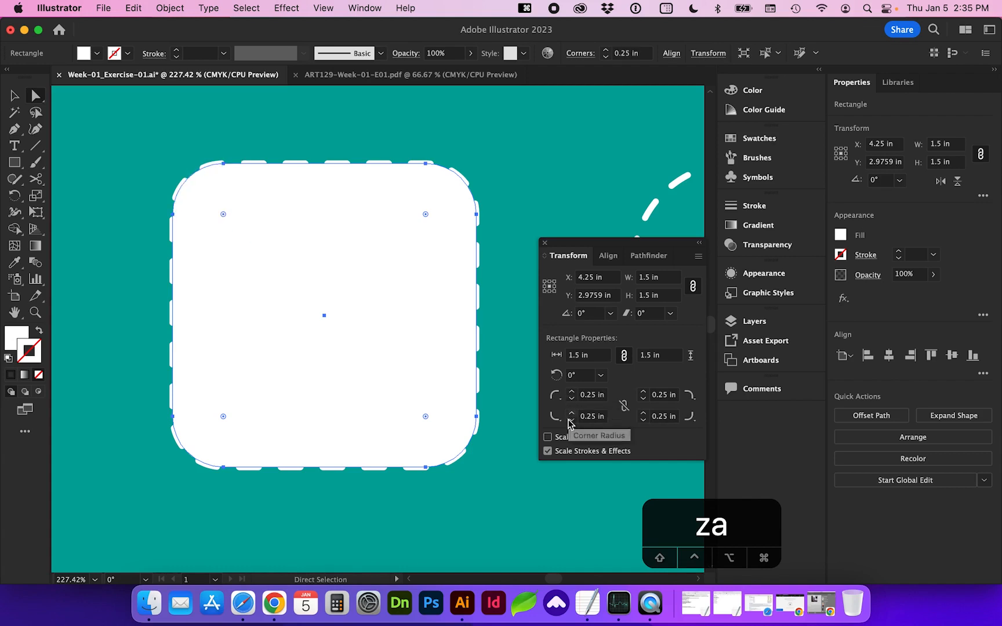
click(624, 405)
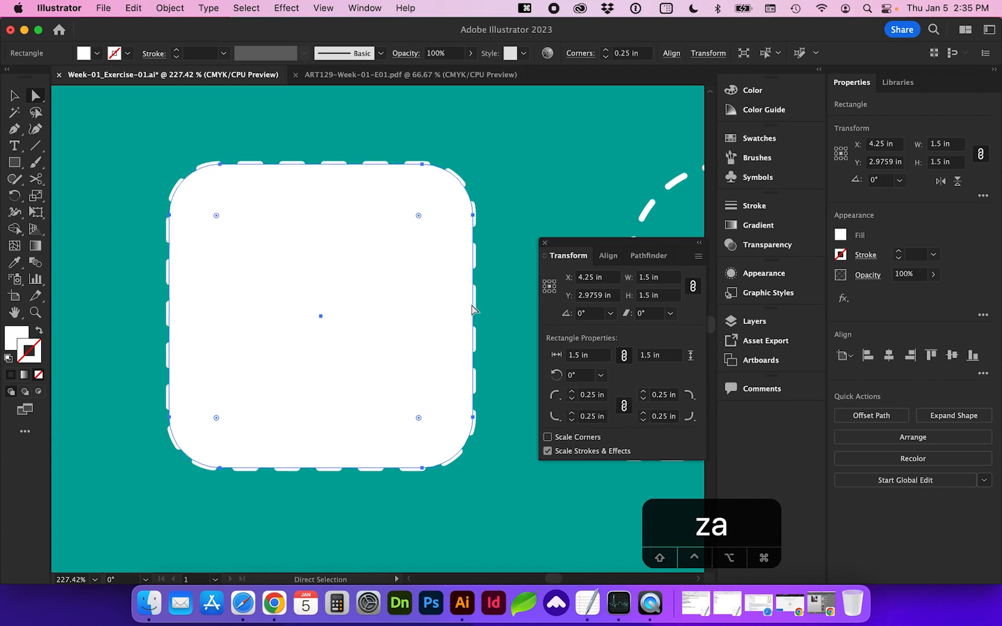
scroll(472, 309, down, 3)
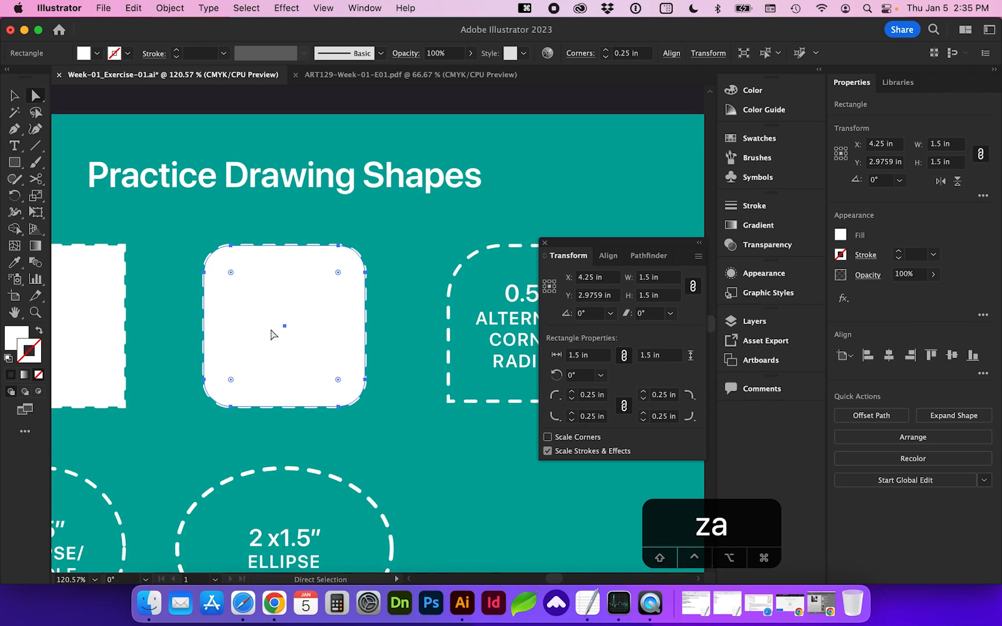
key(super)
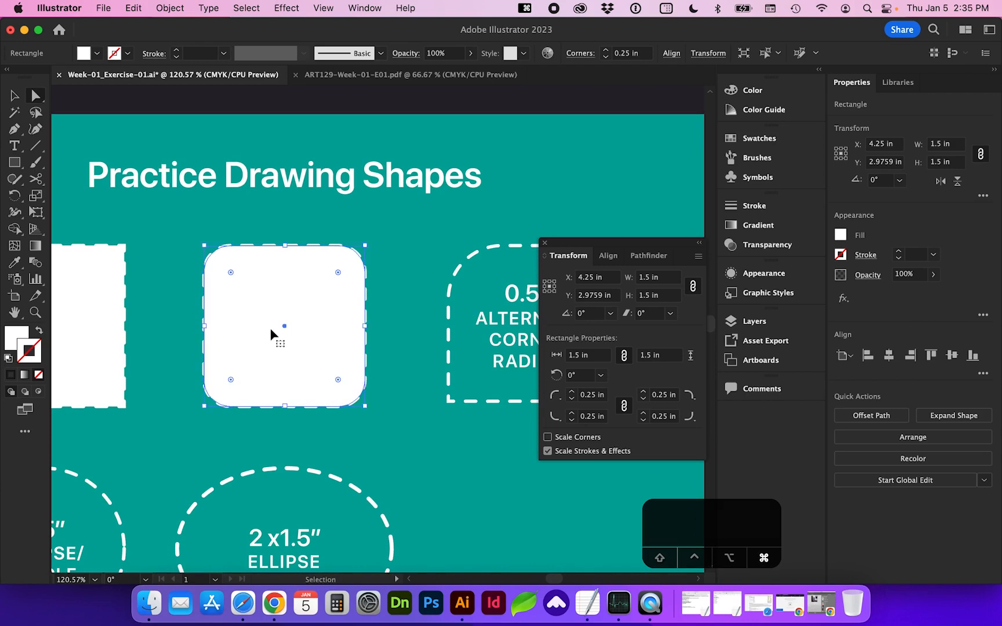
key(super+minus)
key(super+equal)
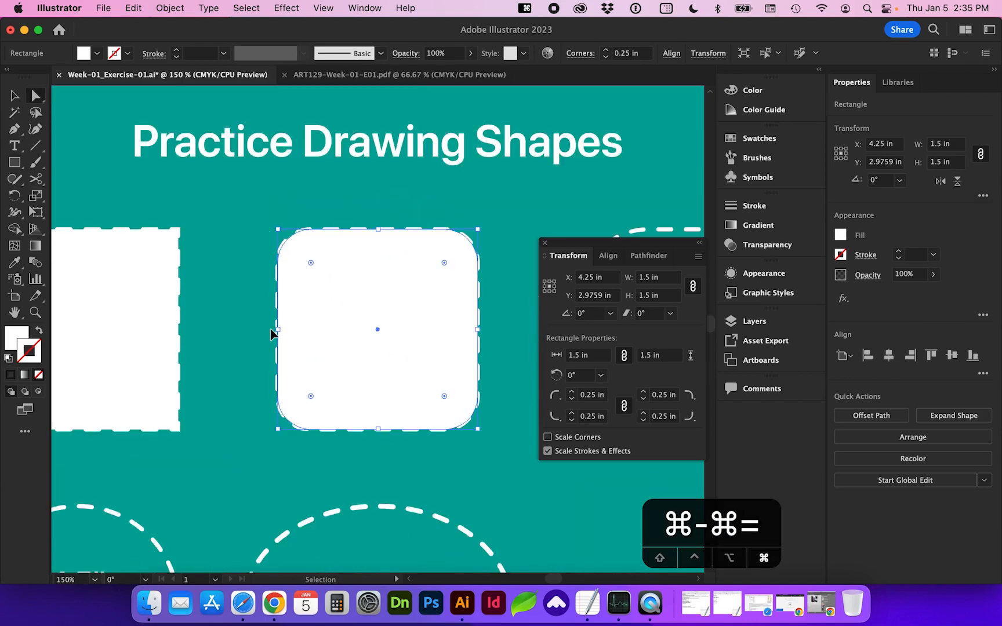
key(super+equal)
key(super+minus)
key(super+equal)
key(super+minus)
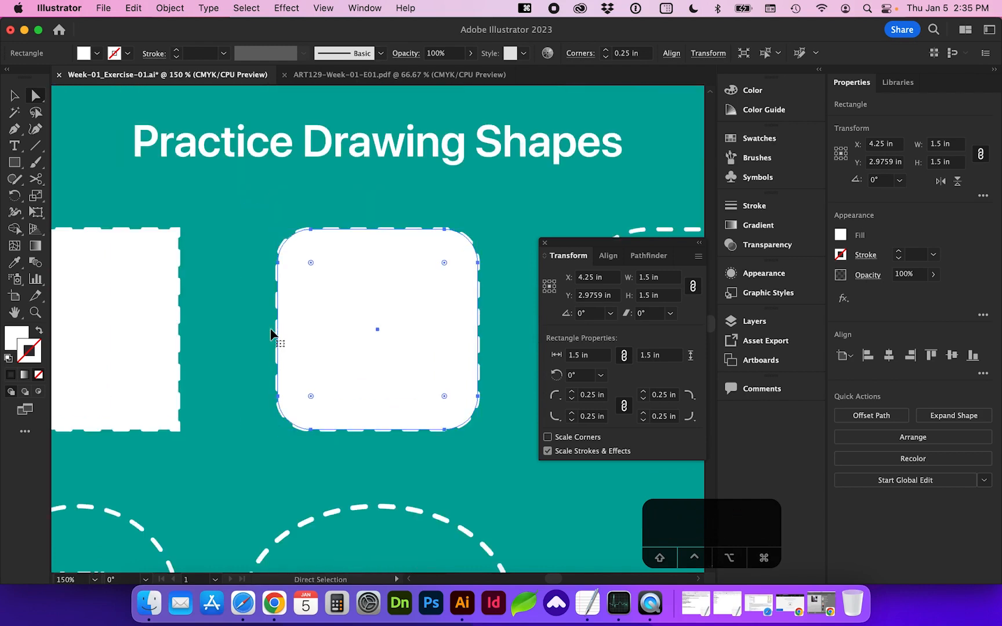
Duplicate the rounded square horizontally onto the 0.5" alternate corner radius outline
scroll(271, 335, right, 5)
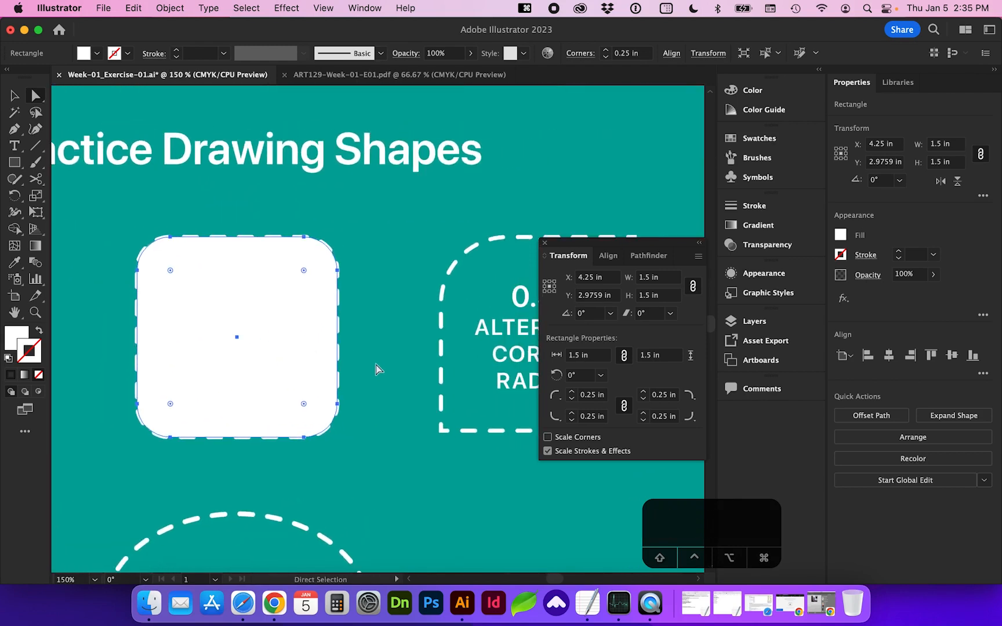
key(space)
mouse_move(373, 365)
mouse_down()
mouse_move(210, 362)
mouse_move(385, 355)
mouse_up()
scroll(386, 355, right, 4)
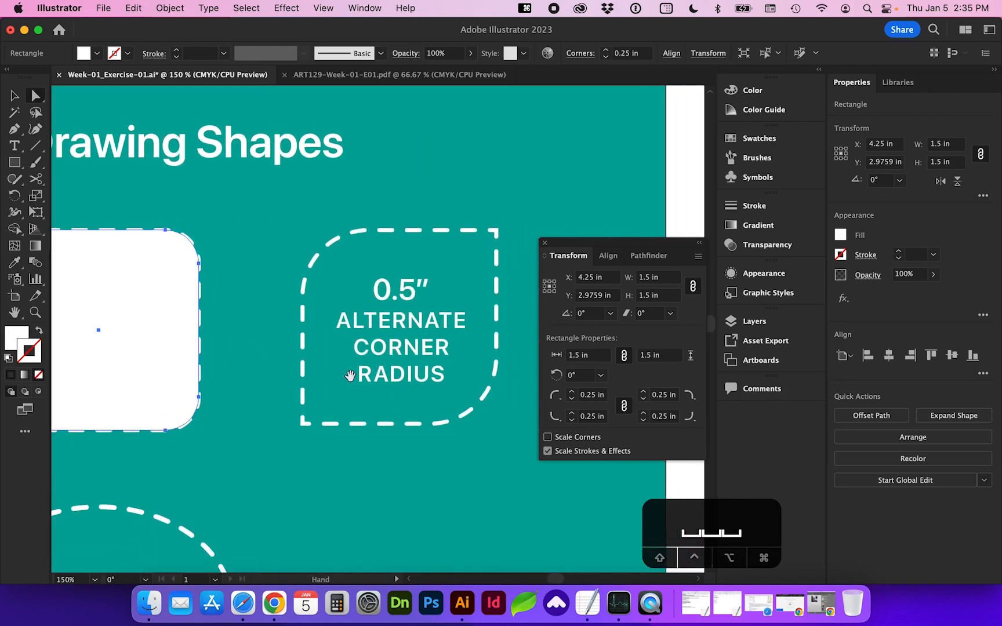
drag(329, 370, 311, 389)
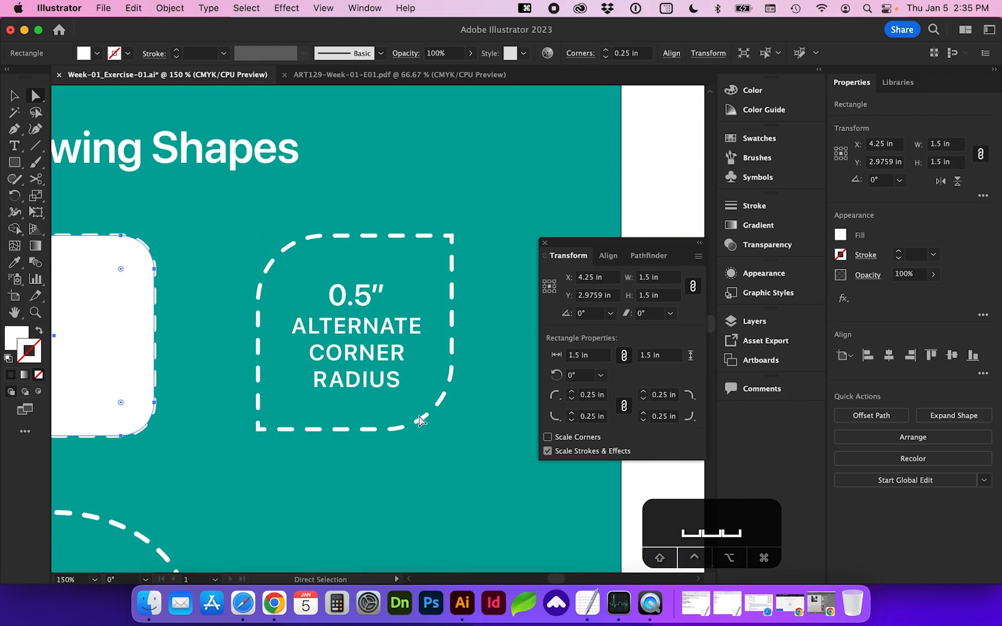
scroll(420, 417, left, 5)
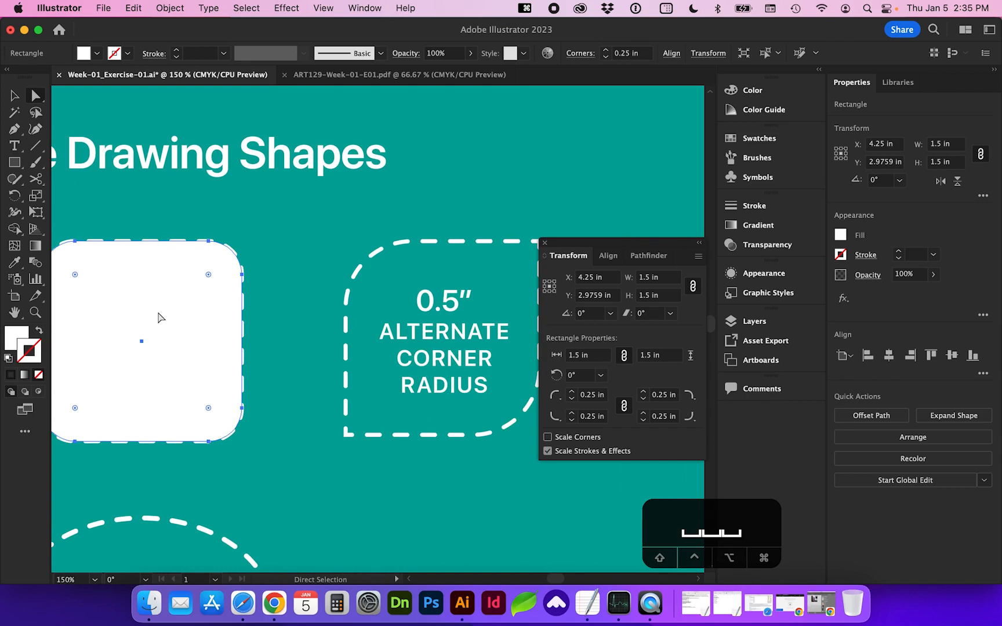
key(alt)
drag(138, 323, 438, 331)
key(shift)
scroll(414, 336, right, 4)
scroll(414, 336, right, 1)
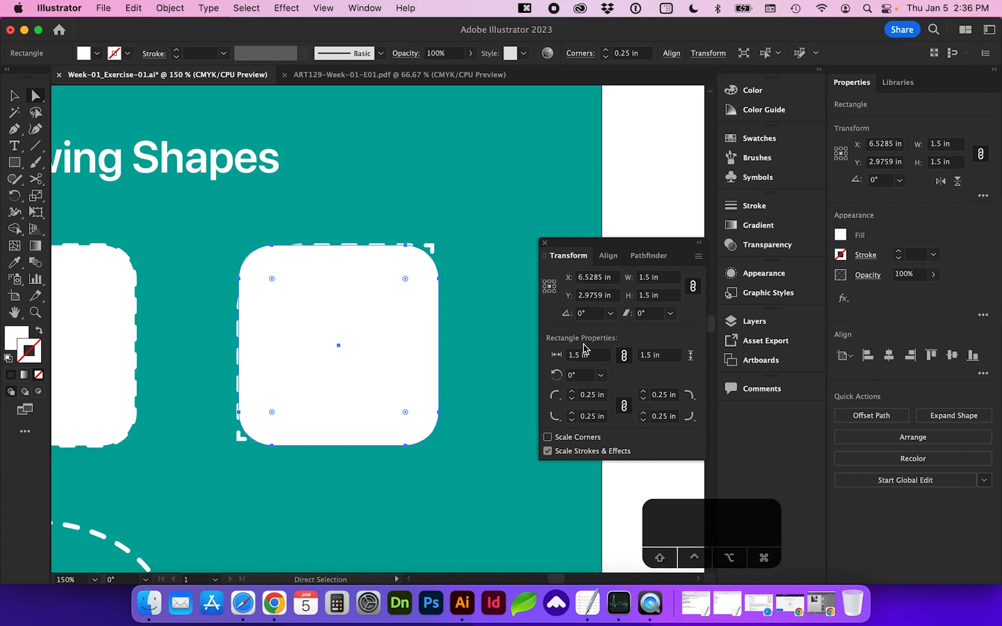
Set the linked corner radii of the duplicated square to 0 in
double_click(588, 395)
text(0)
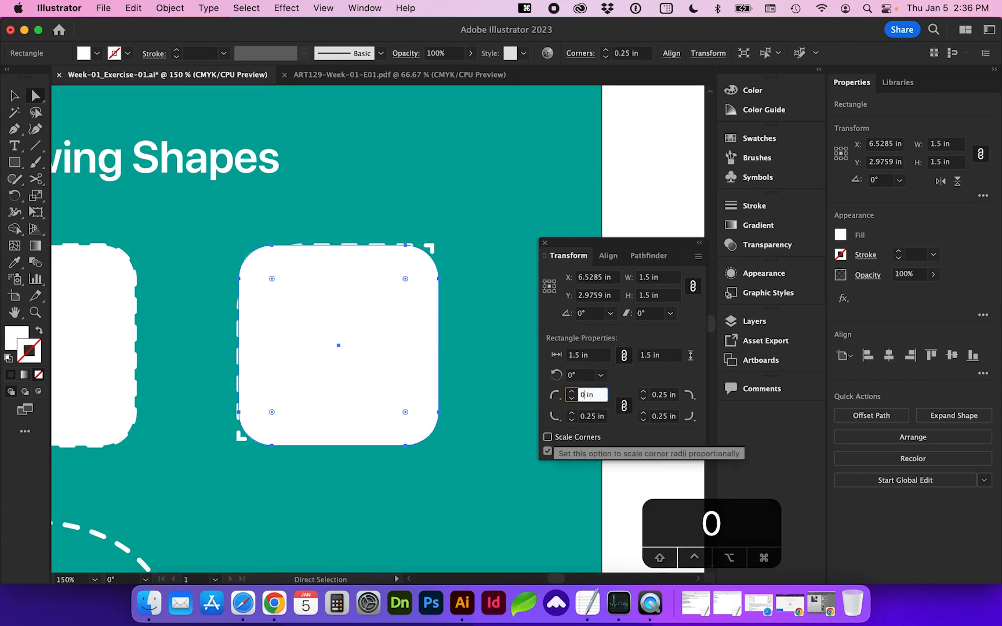
key(Return)
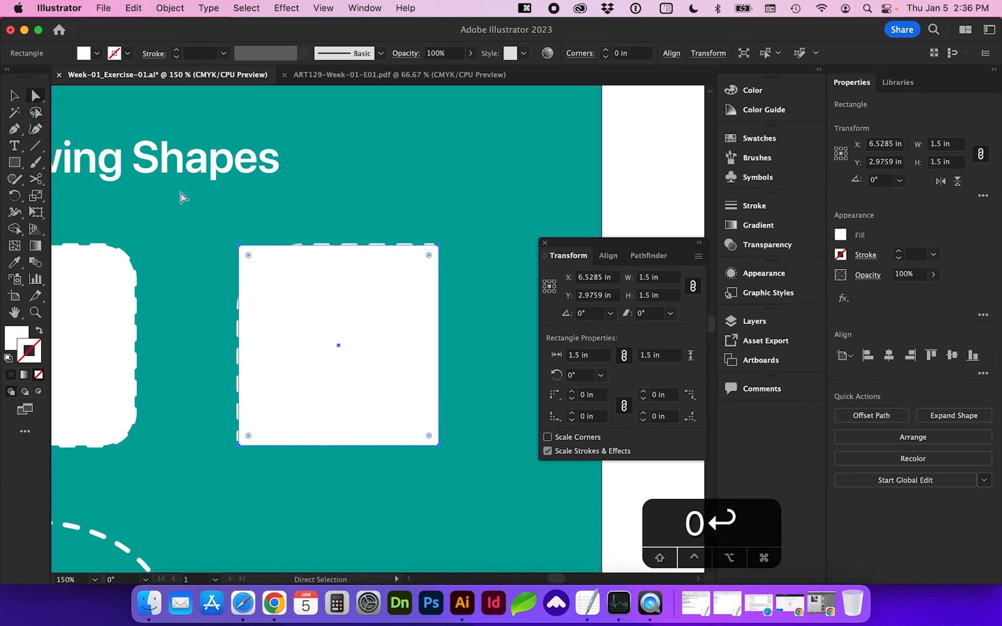
Round only the upper-left and lower-right corners of the third square to about 0.5 in, then deselect it
click(239, 246)
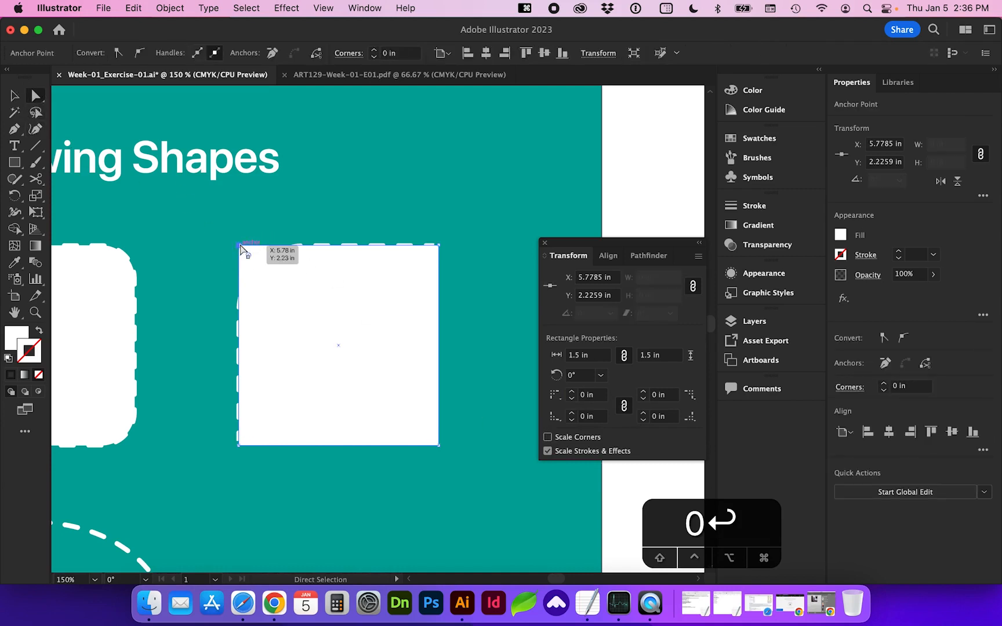
shift+click(439, 447)
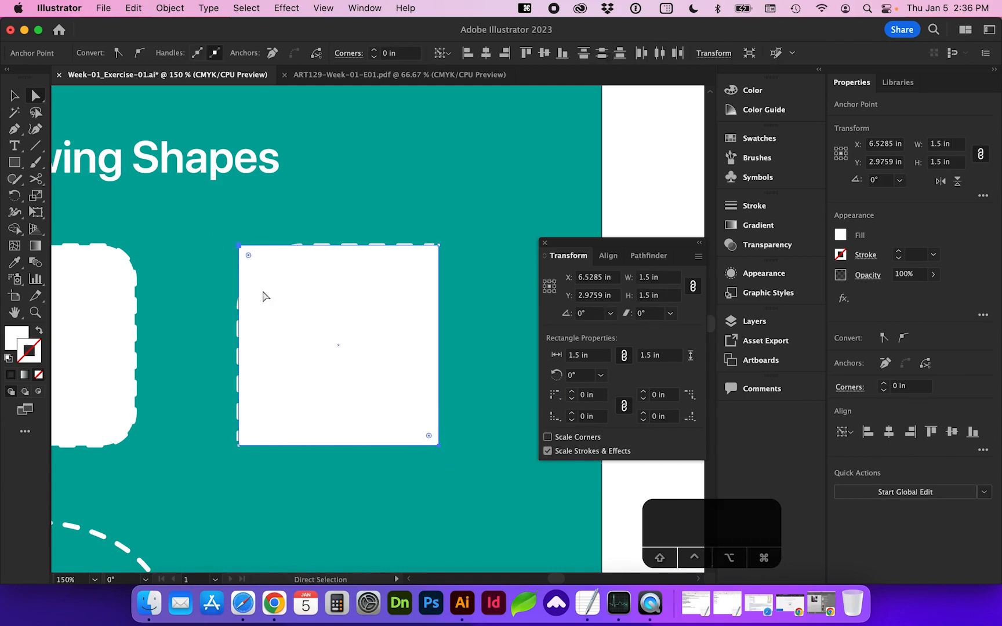
drag(249, 256, 305, 315)
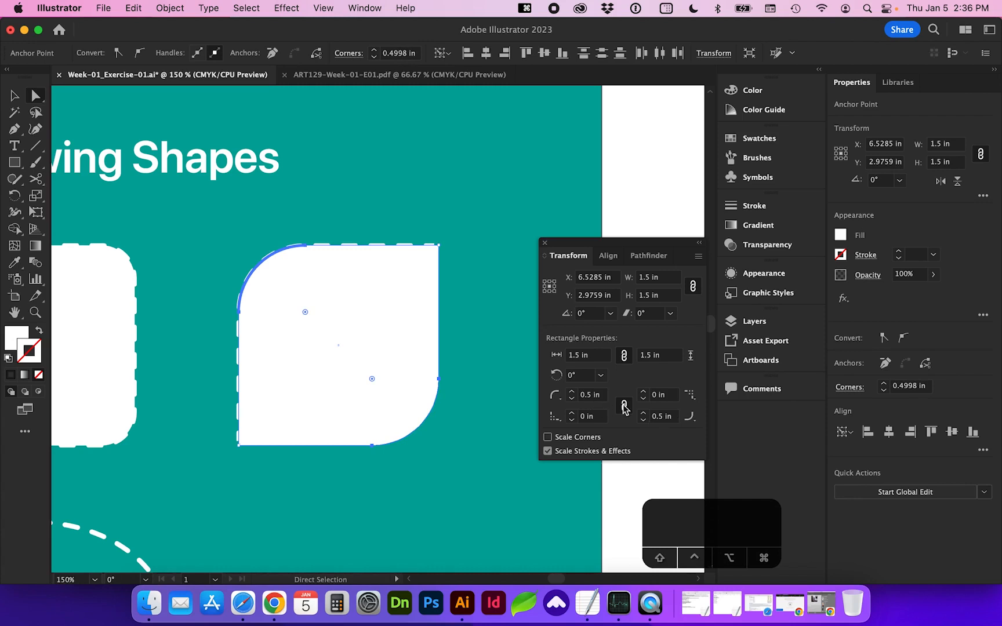
click(376, 52)
click(421, 181)
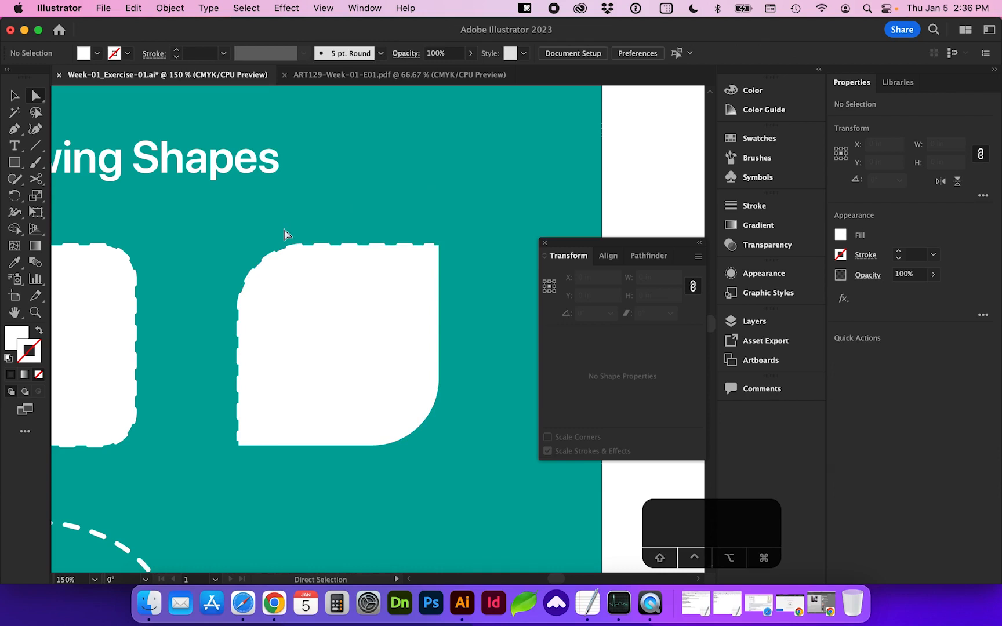
Fit the artboard in view, start Save As for the document and open the Week 01 folder as destination
key(super+0)
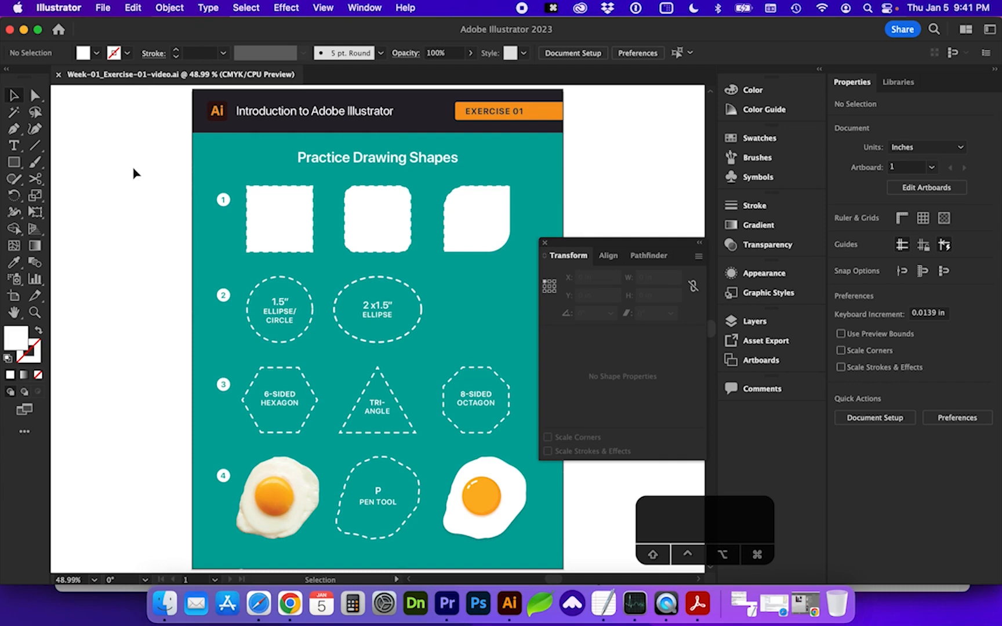
click(101, 9)
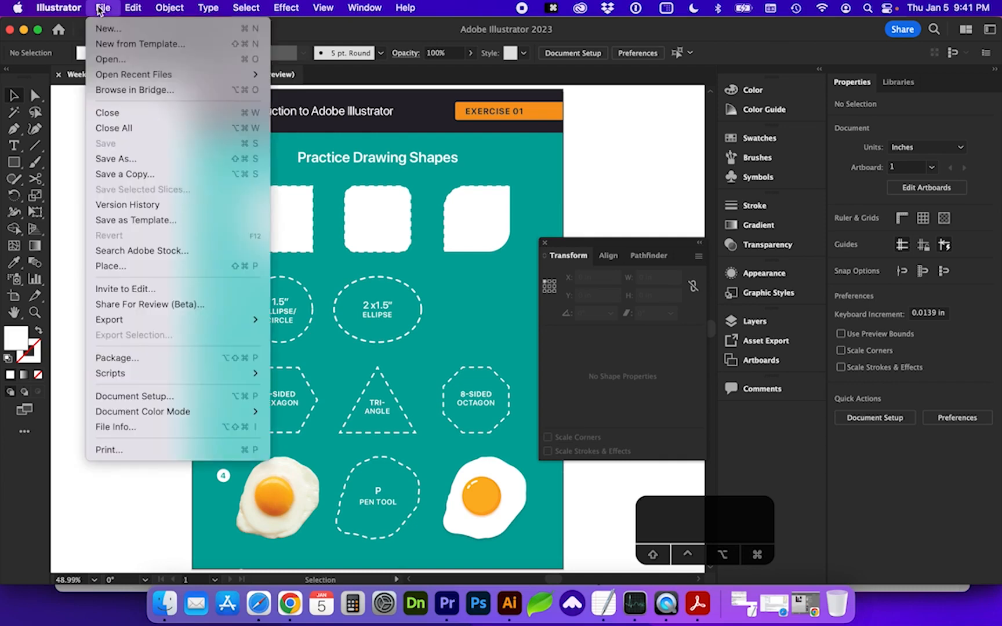
click(113, 158)
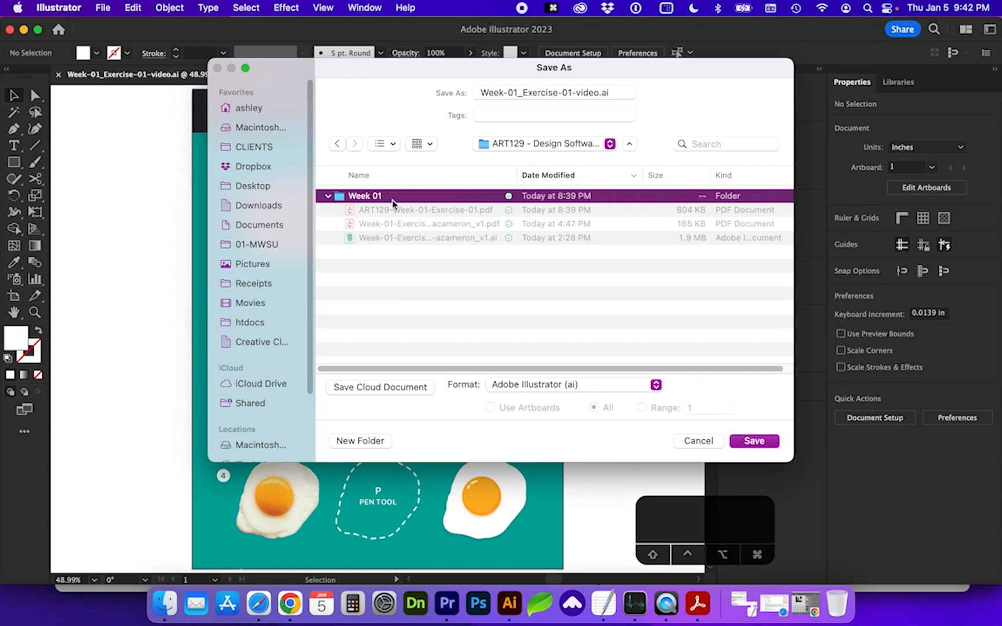
double_click(341, 198)
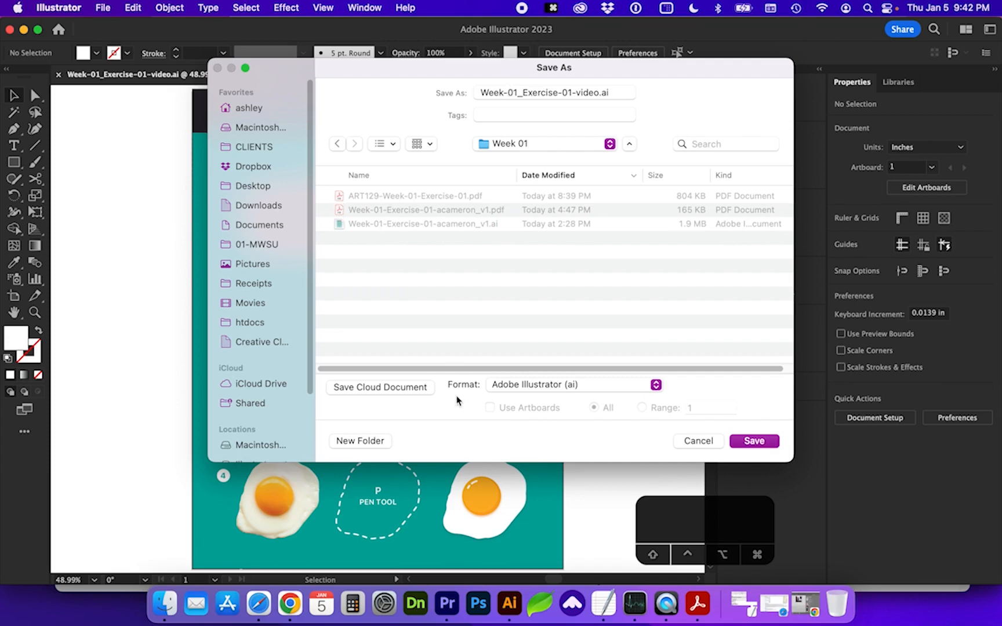
Switch to Acrobat Pro and copy the example .ai file name, without its extension, from the Exercise 01 instructions
click(698, 603)
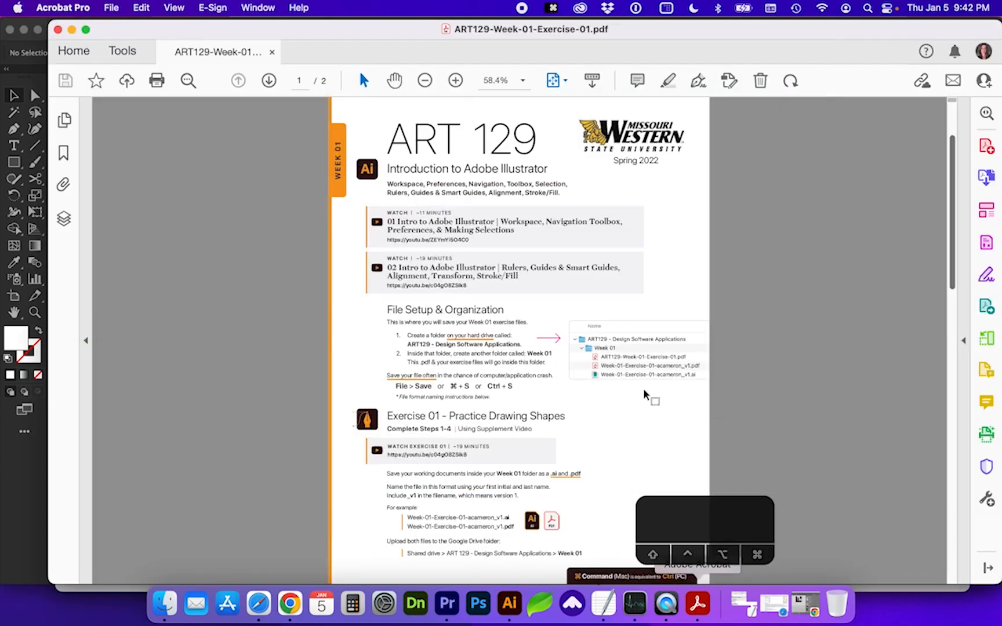
scroll(497, 433, up, 5)
scroll(497, 434, down, 3)
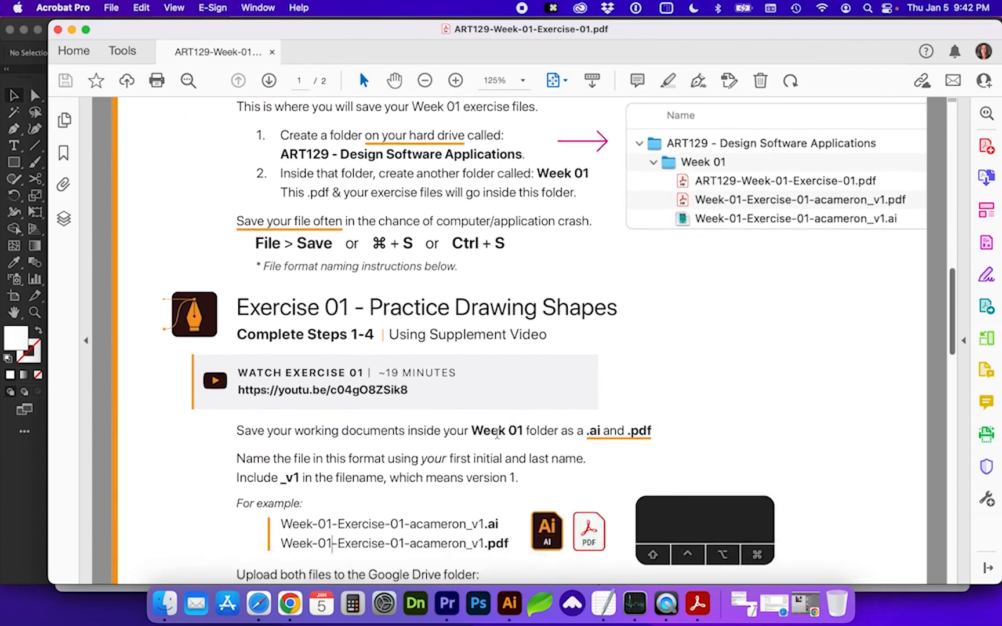
scroll(497, 433, down, 3)
drag(283, 433, 485, 433)
key(super+c)
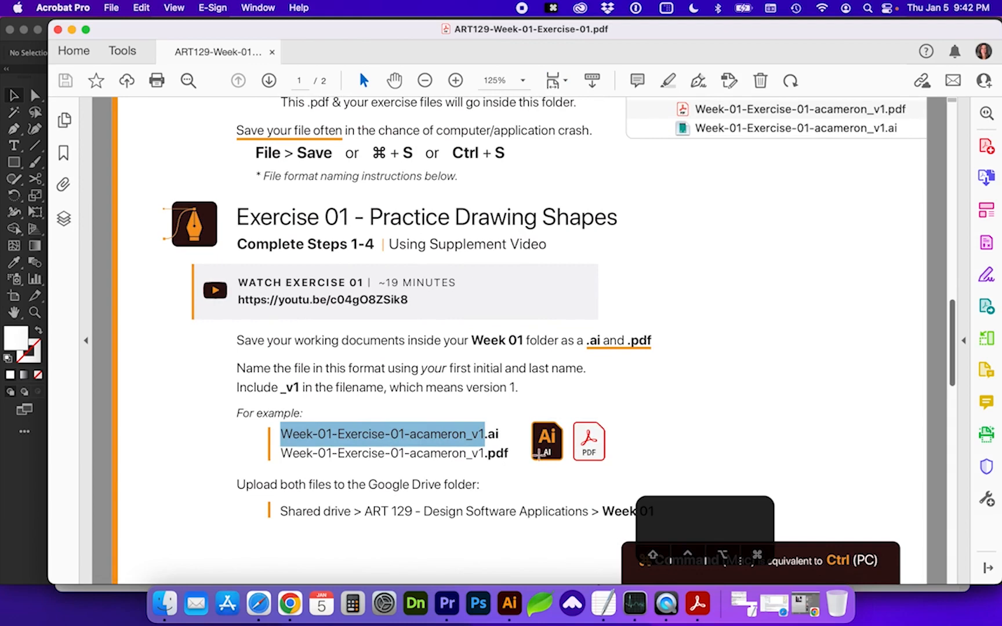
Return to Illustrator, use the copied name and Adobe Illustrator (ai) format, and save into Week 01, replacing the existing file
click(509, 603)
key(super+v)
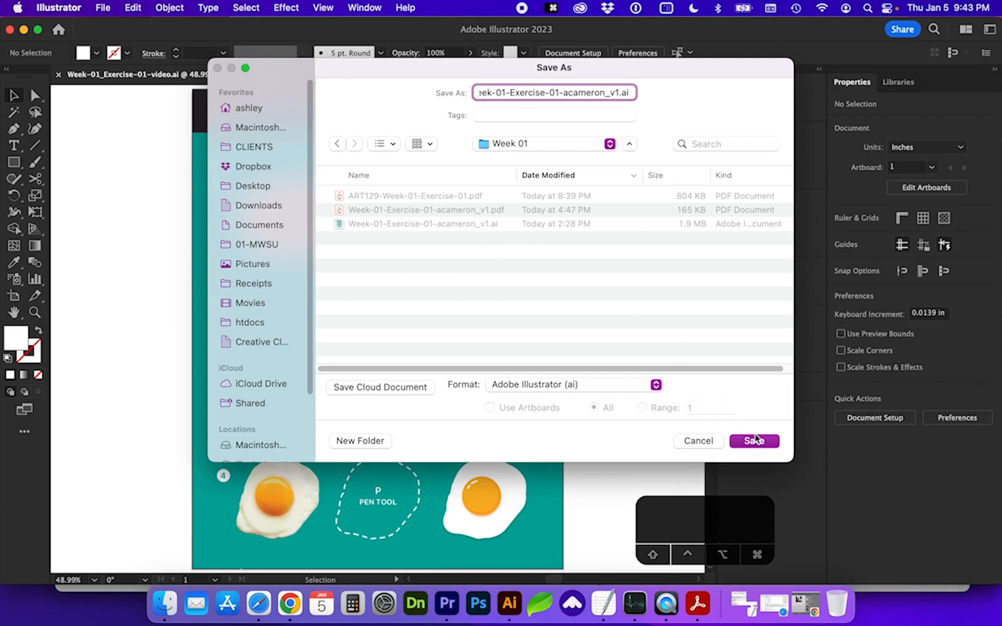
click(533, 385)
click(533, 387)
click(753, 442)
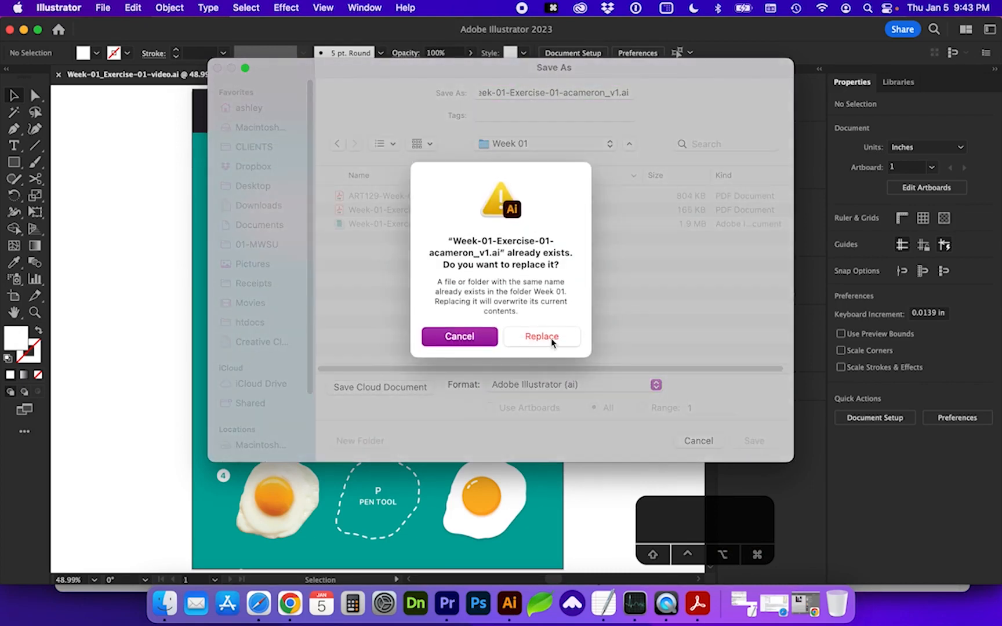
click(547, 342)
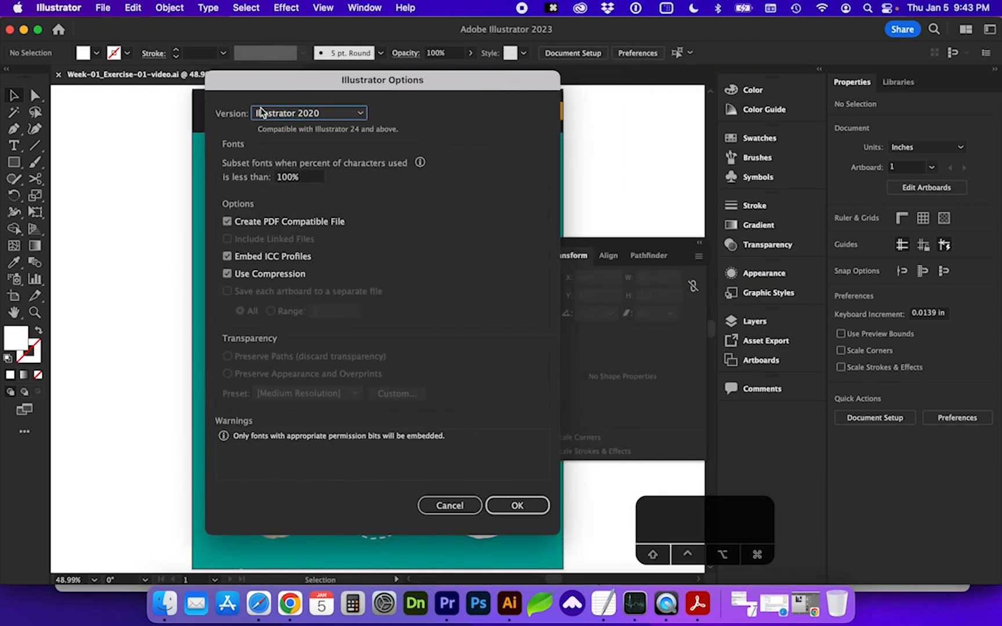
Keep the Illustrator 2020 version in the save options and finish saving the file
click(311, 116)
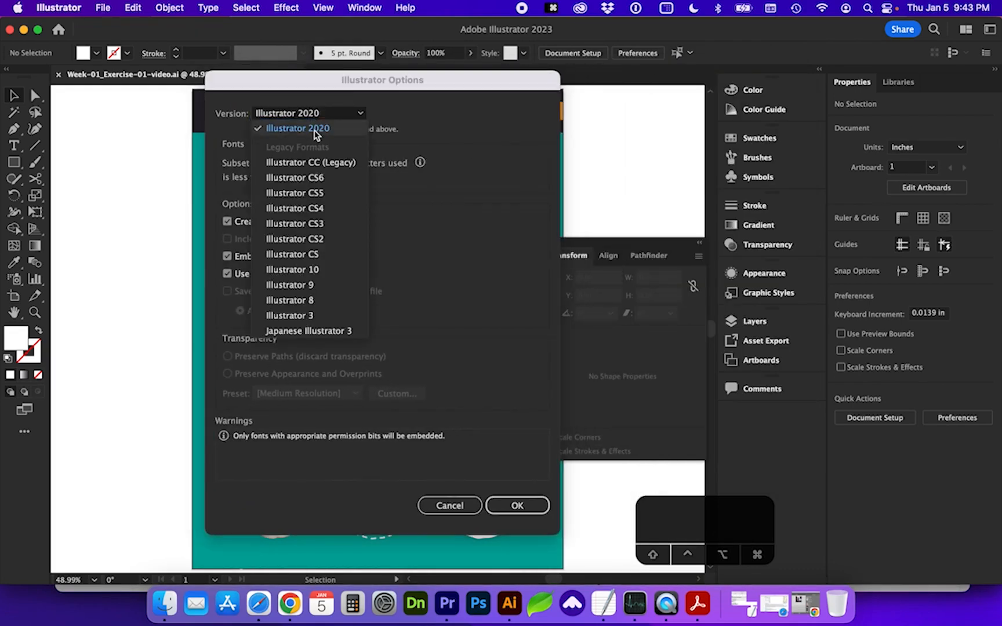
click(316, 130)
click(315, 113)
click(315, 113)
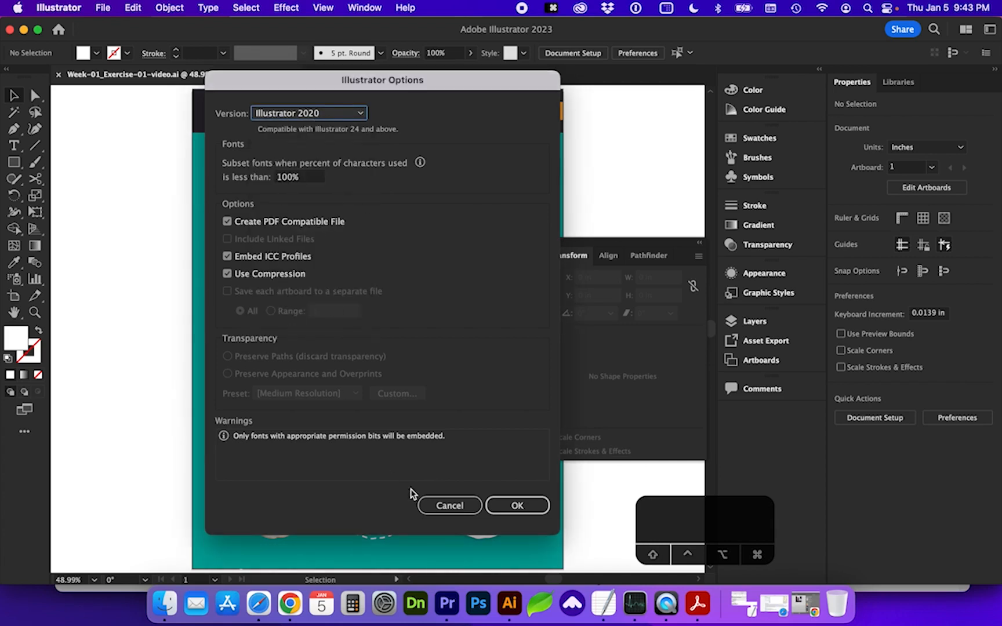
click(534, 505)
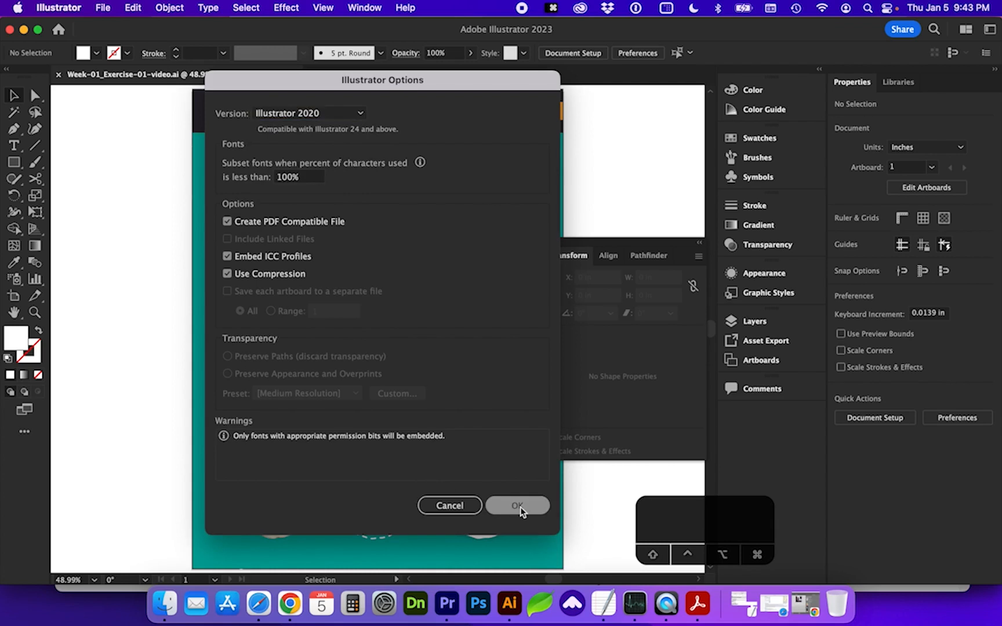
click(290, 235)
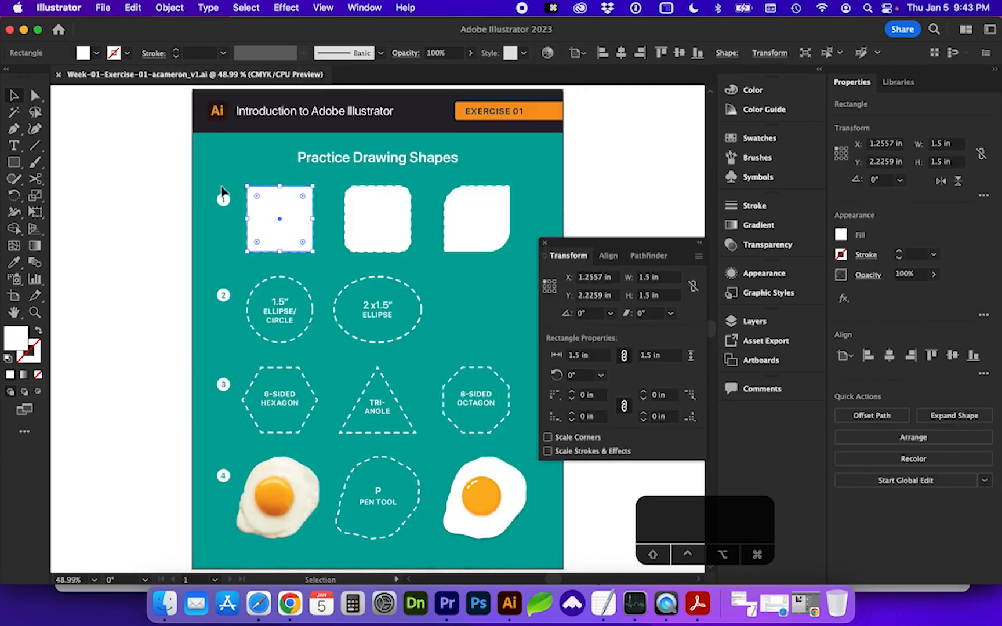
click(14, 164)
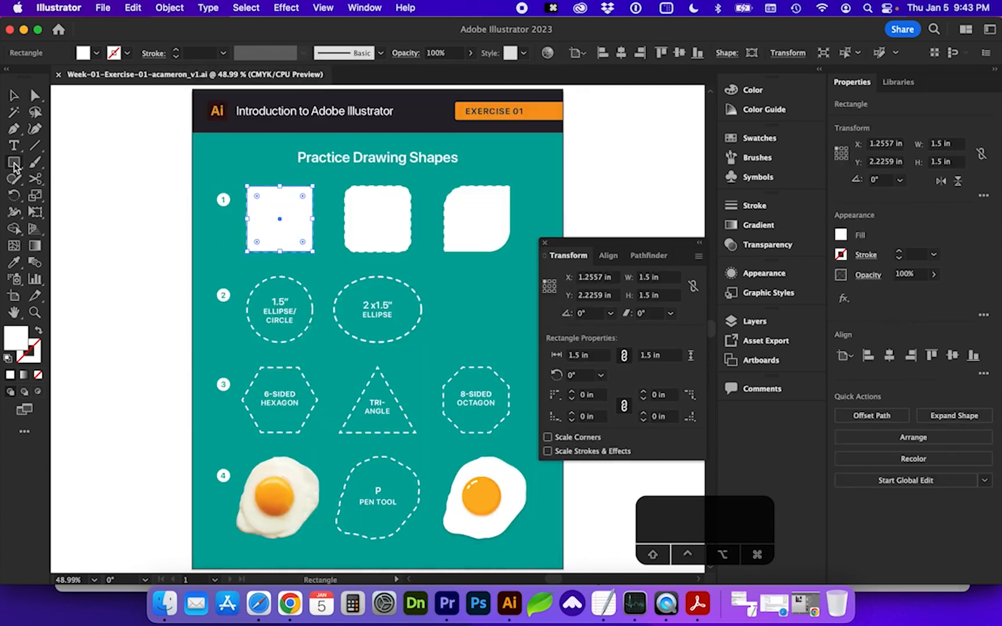
click(228, 191)
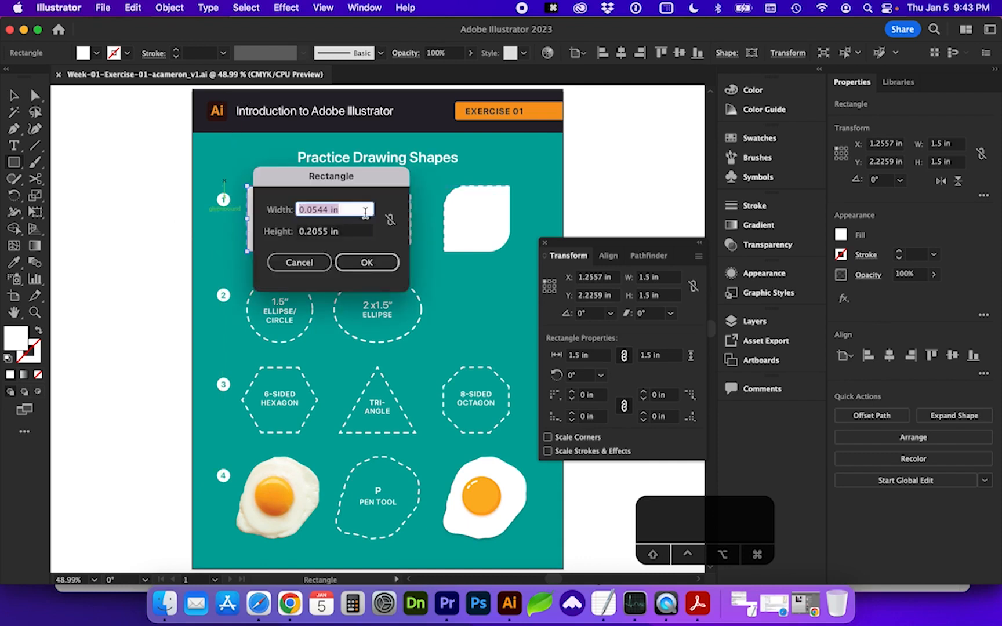
click(367, 262)
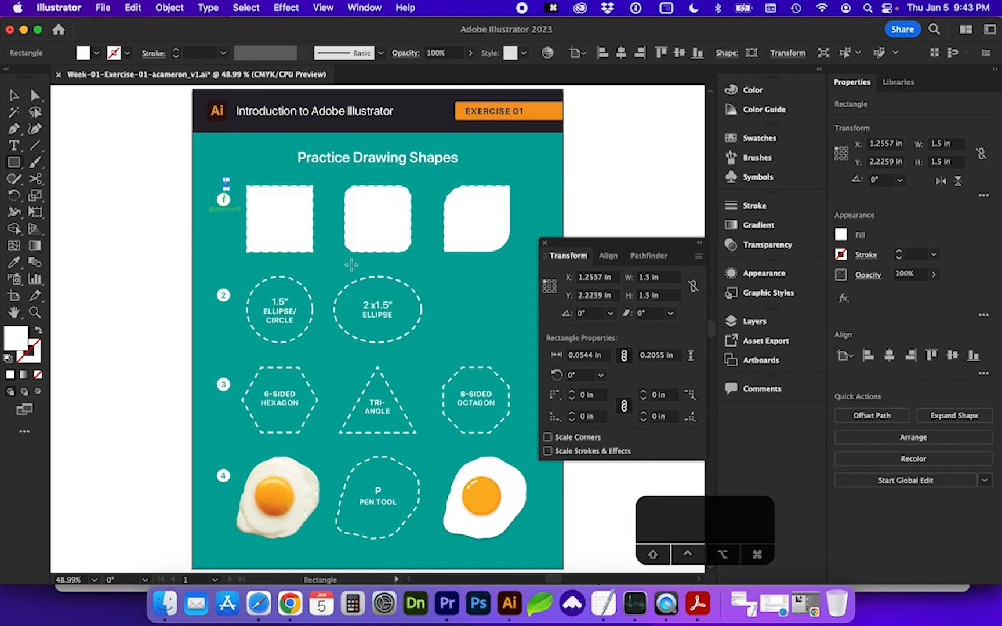
key(super+z)
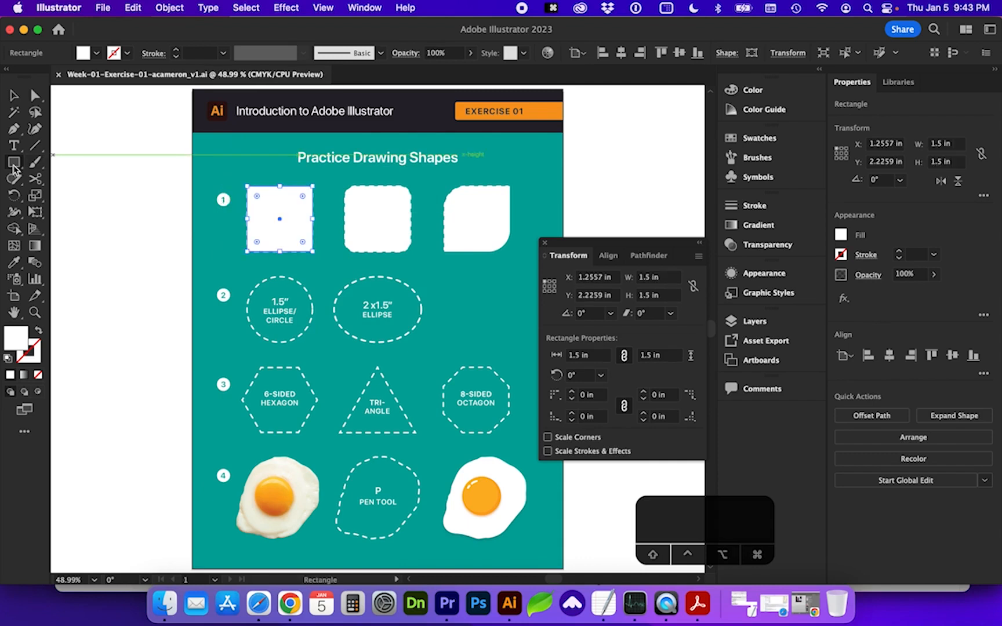
Draw a square of about 1.37 in overlapping the first square and move it onto the artboard's left edge
drag(211, 223, 271, 283)
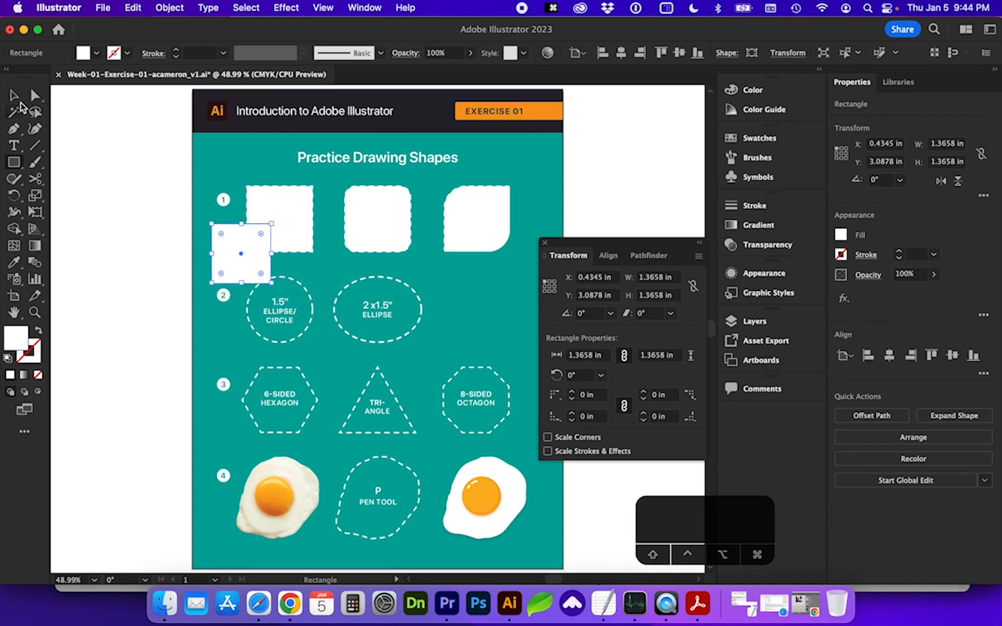
click(14, 99)
drag(231, 268, 197, 272)
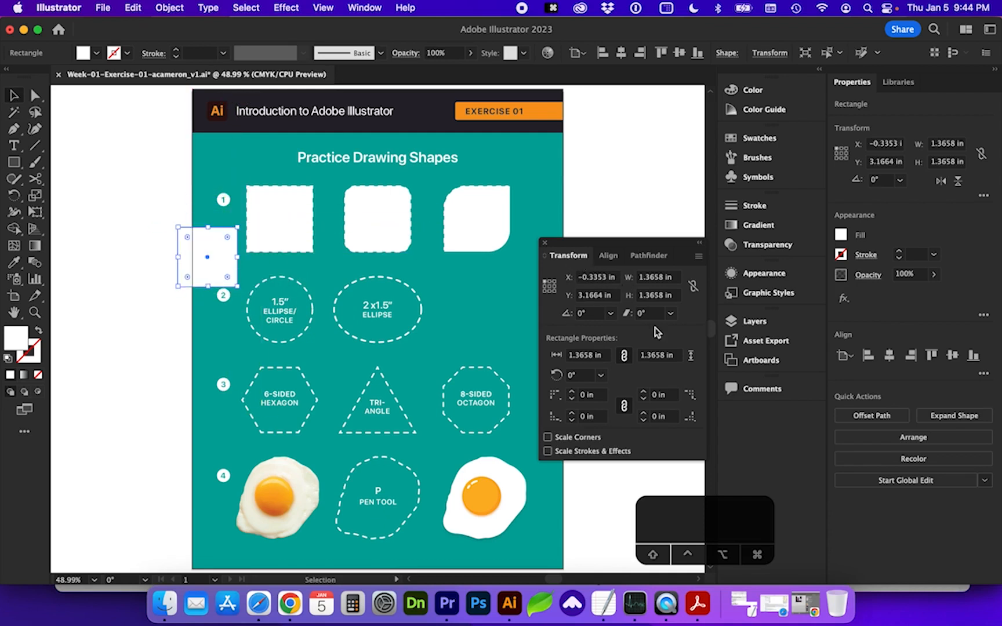
Link the new square's width and height, and move the original square off its outline to below the new one
click(771, 52)
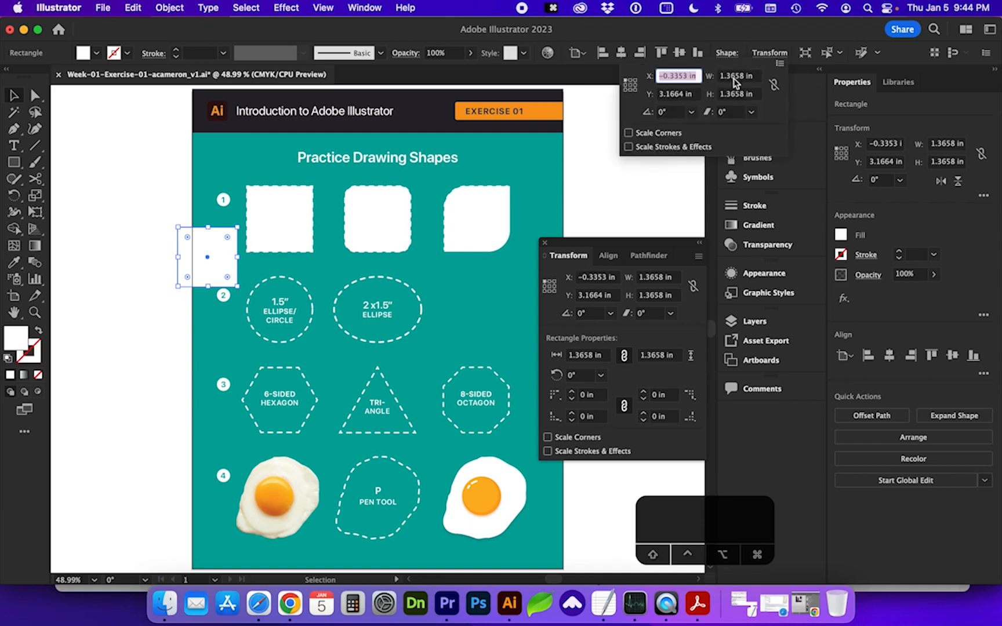
click(774, 85)
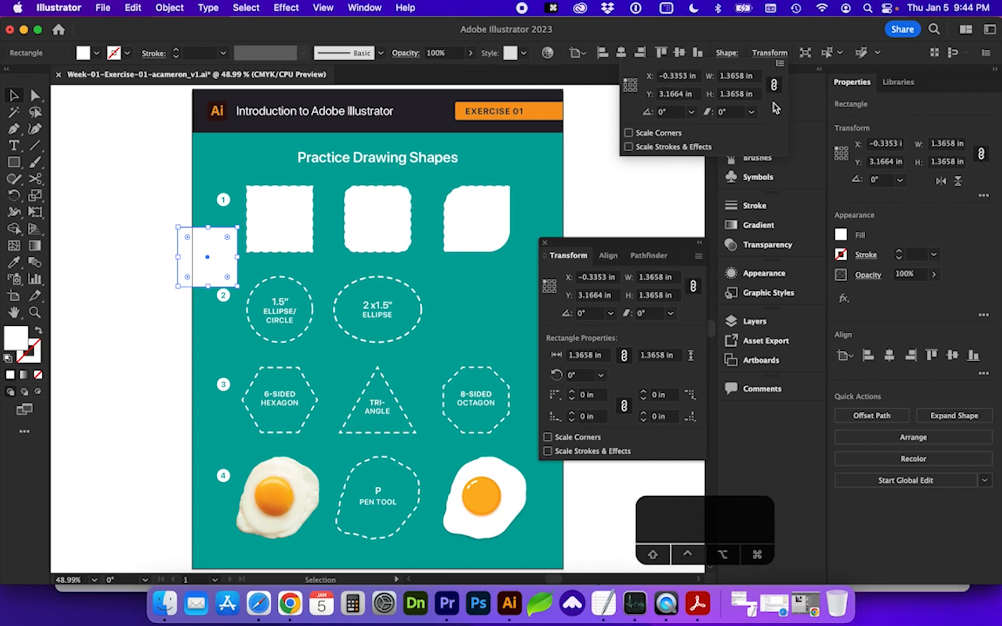
double_click(733, 76)
click(289, 214)
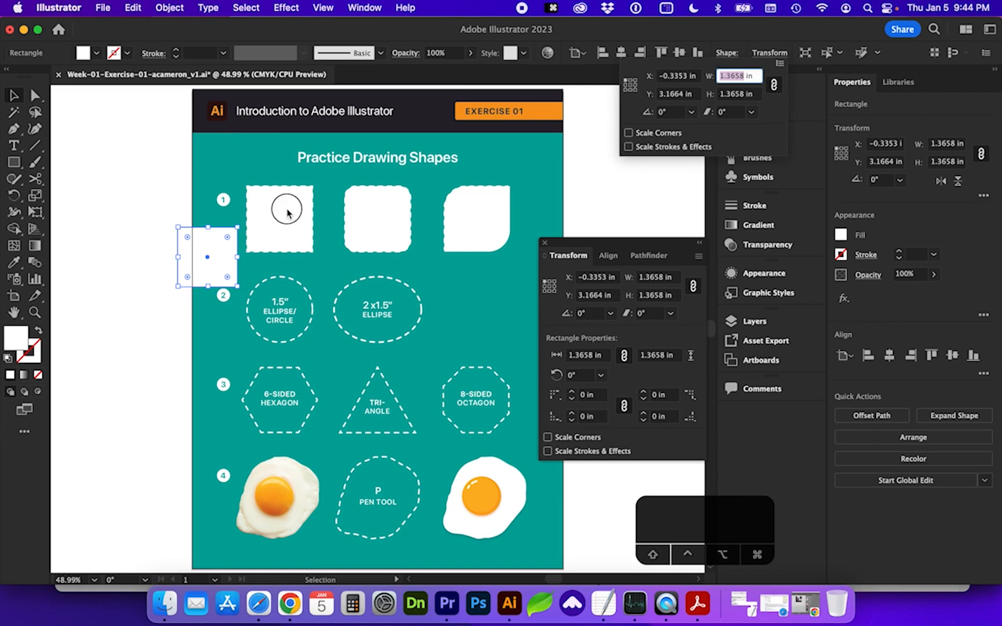
drag(291, 212, 223, 340)
Set the new square's width to 1.5 in with its proportions constrained
click(214, 261)
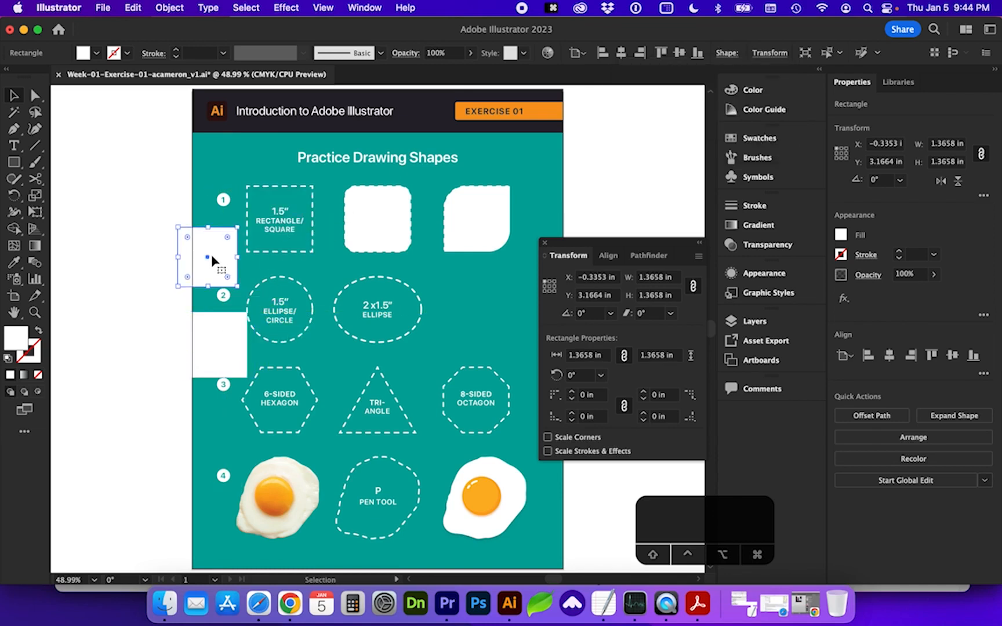
click(770, 53)
double_click(733, 76)
text(1.5)
key(Return)
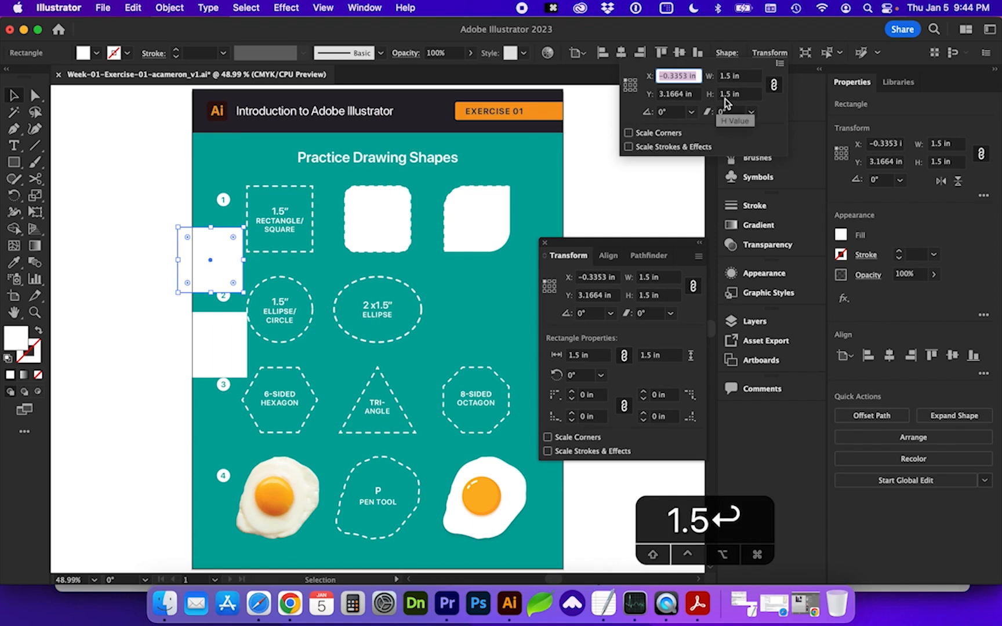
Place the resized square over the 1.5" rectangle/square outline and delete the original square left beside the ellipse row
click(208, 263)
drag(211, 273, 279, 230)
click(220, 328)
key(BackSpace)
click(275, 241)
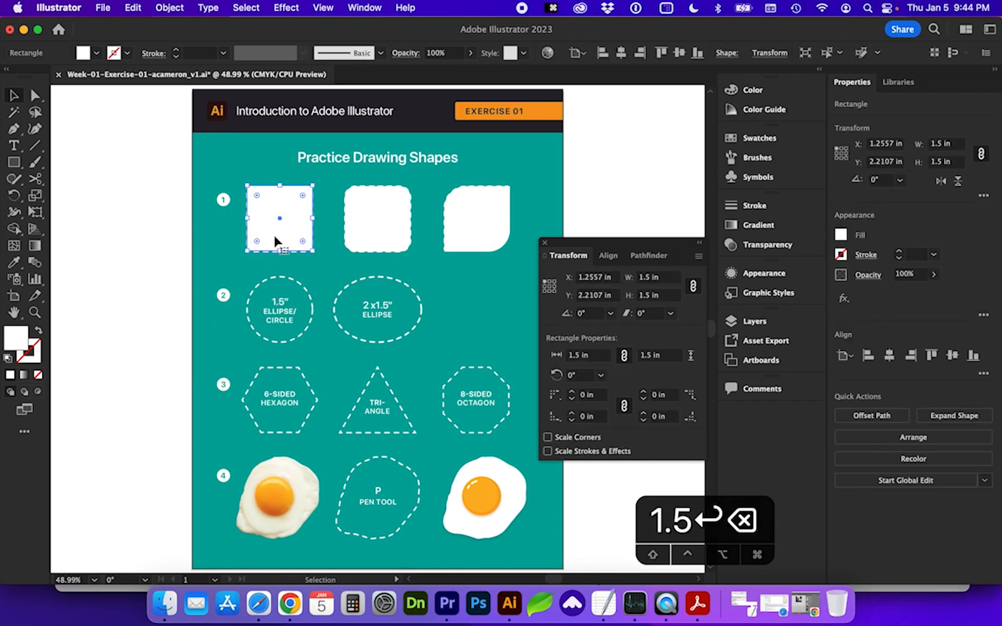
Nudge the replacement square in small increments until it lines up with its dashed outline
key(Down)
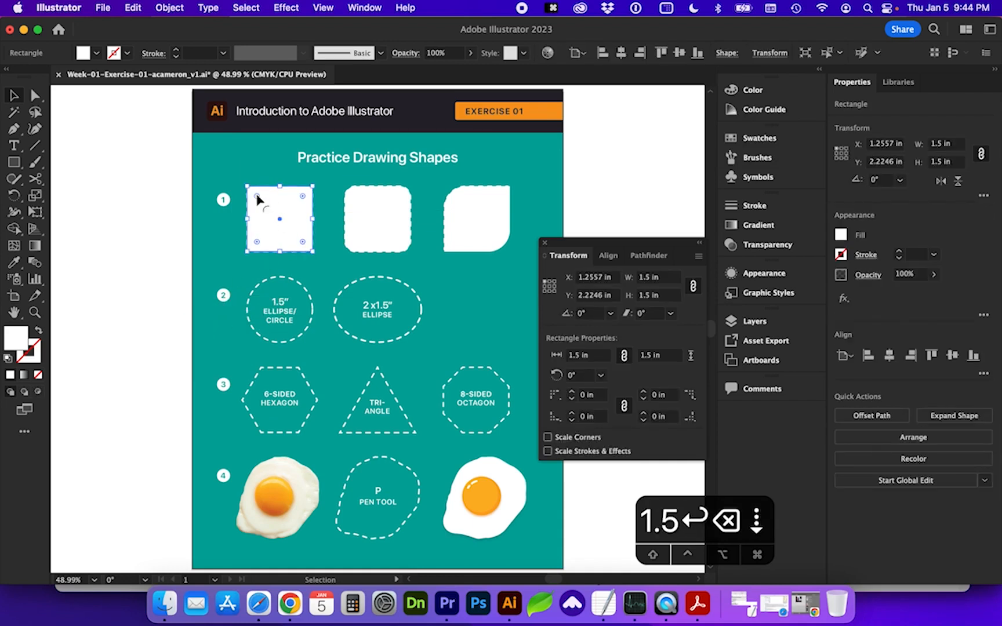
key(z)
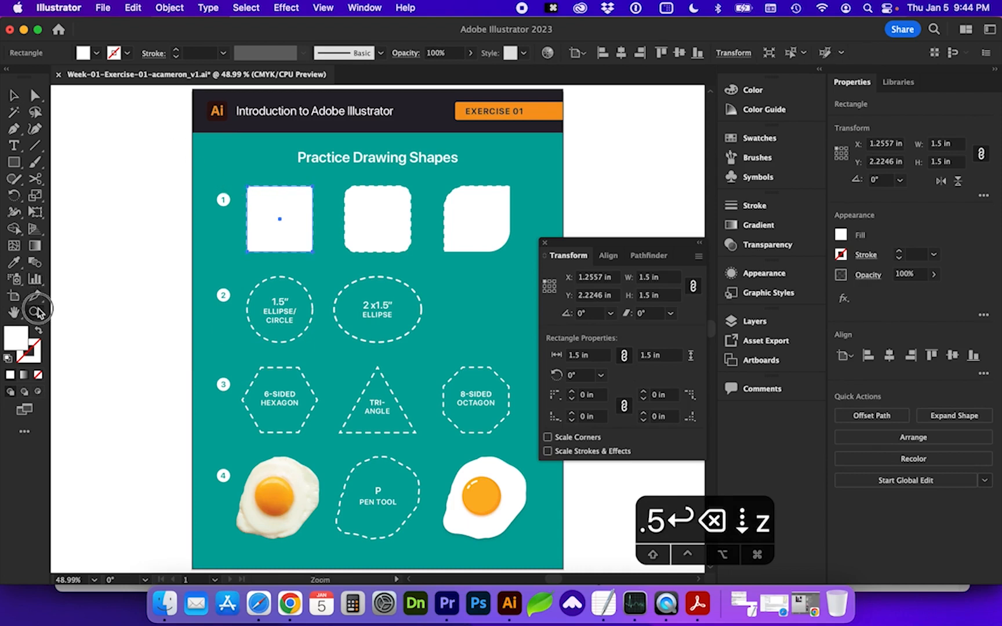
drag(213, 160, 385, 282)
click(13, 101)
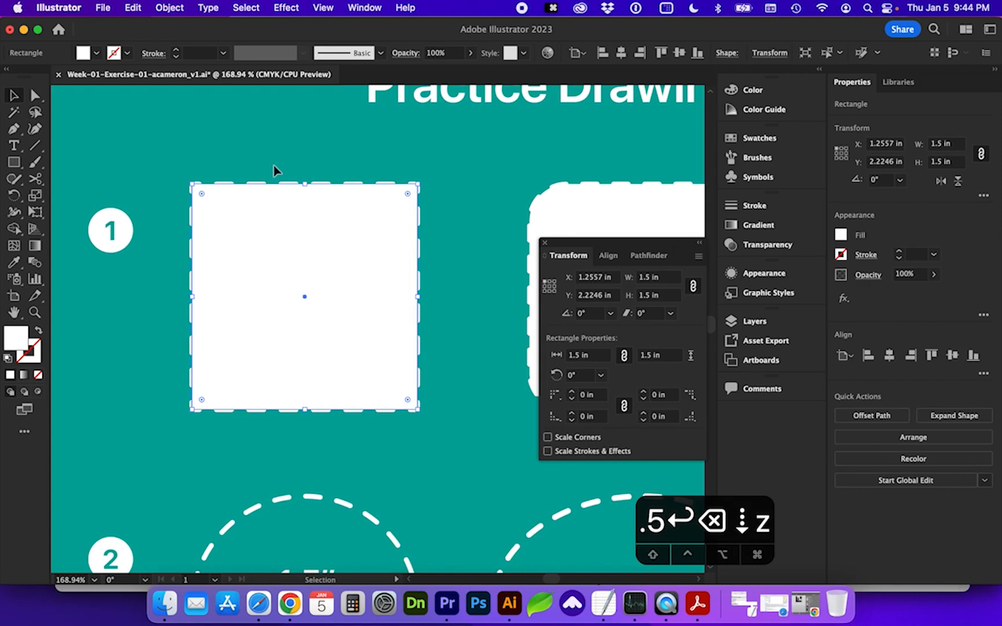
key(Left)
key(Right)
key(Down)
key(Up)
key(Left)
key(Right)
key(Down)
key(Right)
key(Up)
key(Left)
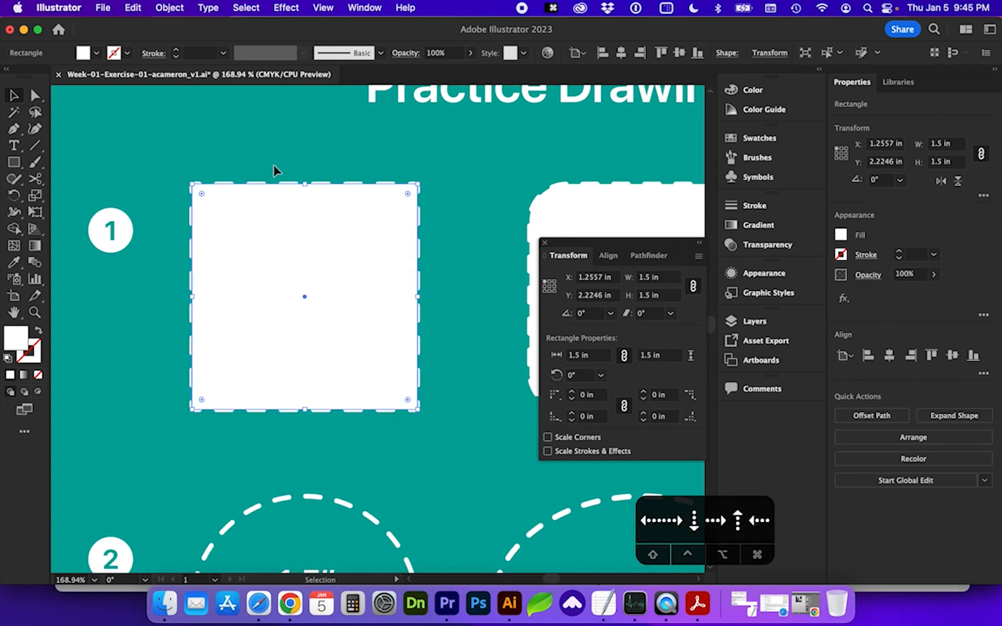
Create an ellipse 1.5 in wide and 1.5 in high by exact dimensions at the 1.5" ellipse/circle outline in row 2
key(super+0)
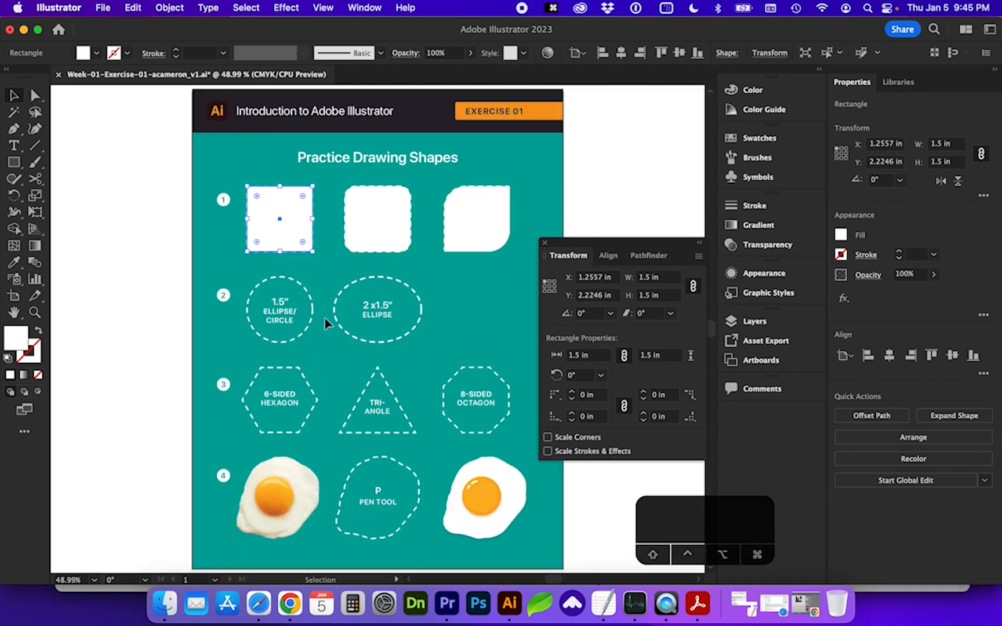
scroll(325, 319, down, 1)
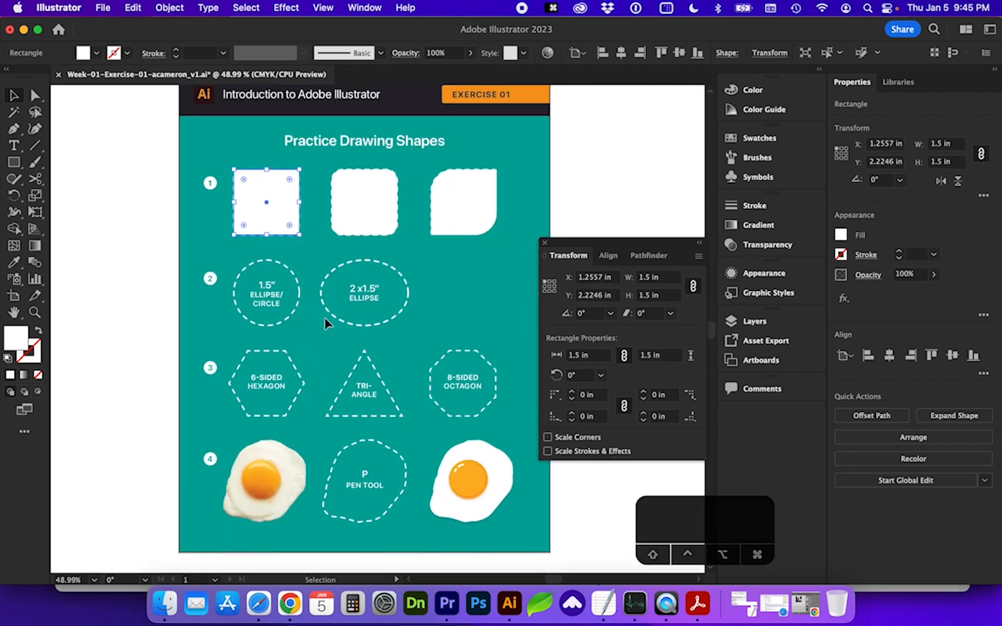
key(z)
drag(319, 322, 445, 353)
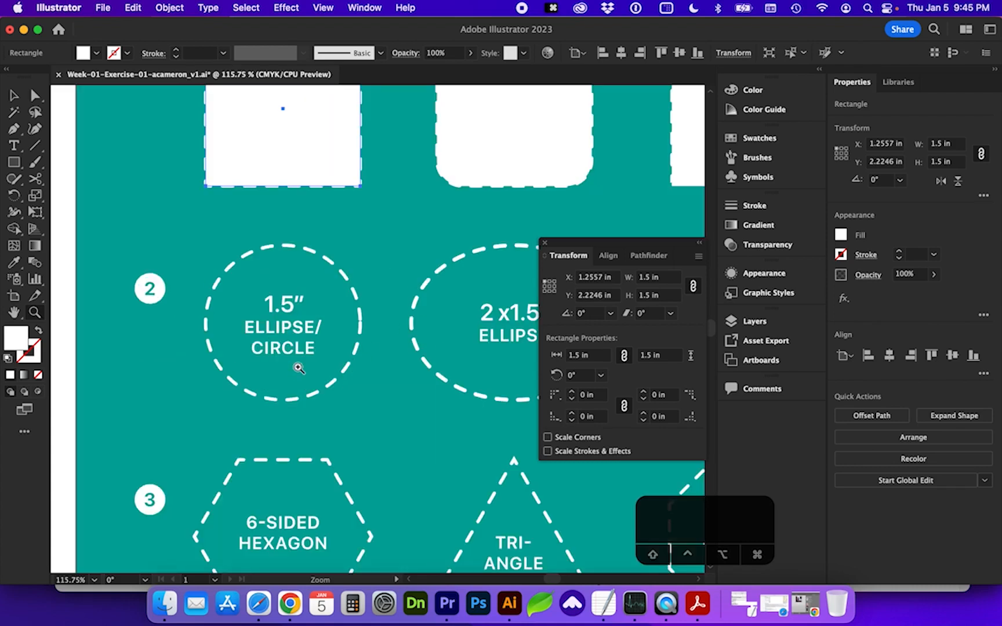
click(15, 164)
drag(15, 165, 136, 199)
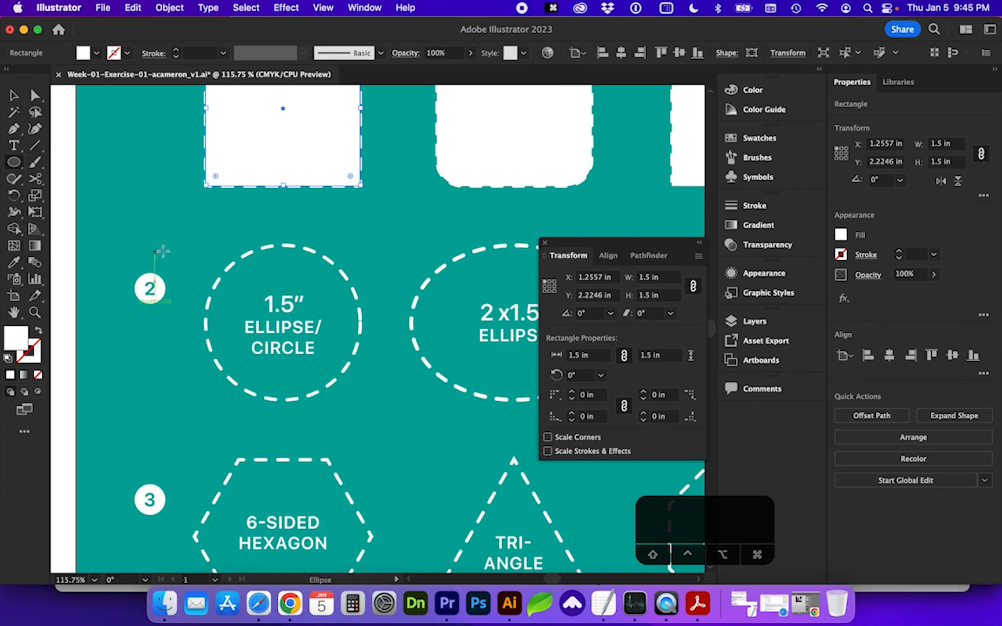
click(201, 252)
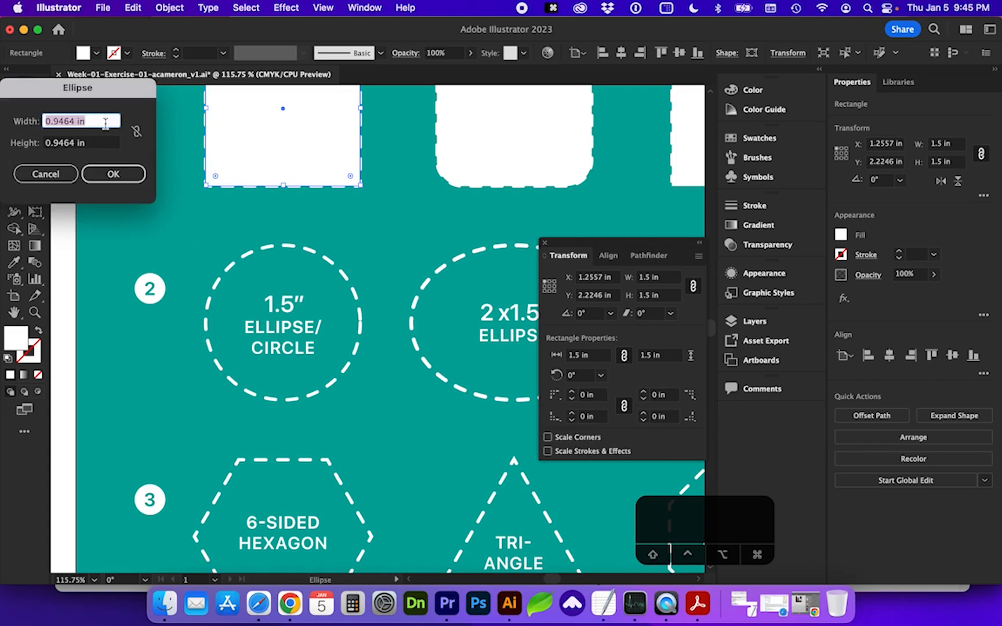
text(1.5)
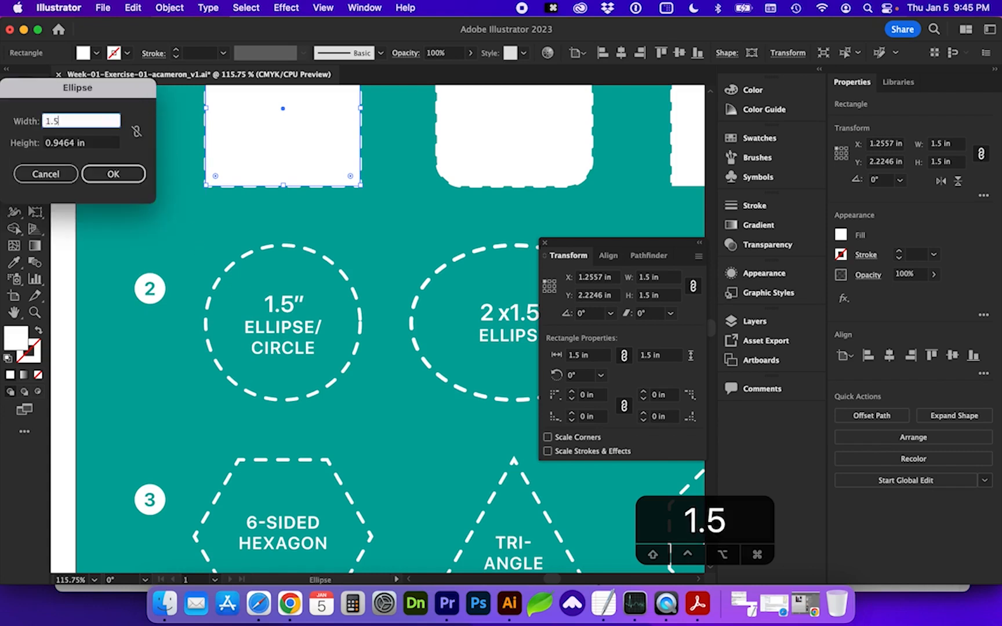
key(Tab)
text(1.5)
click(97, 168)
Move the new circle onto its dashed 1.5" outline so it is centred there, and deselect it
click(14, 96)
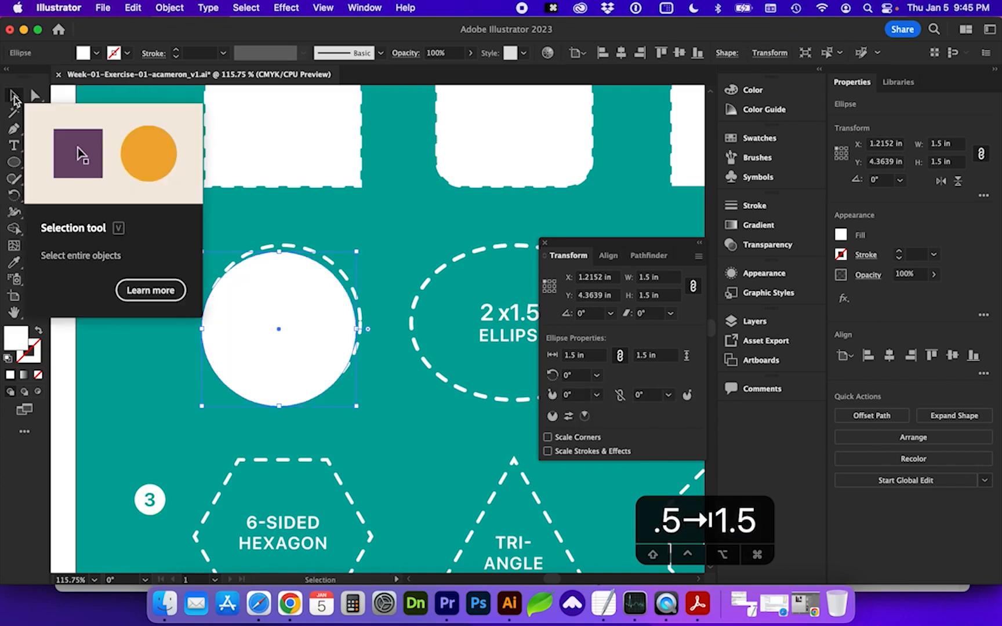
mouse_move(272, 309)
mouse_down()
mouse_move(280, 300)
mouse_move(273, 307)
mouse_up()
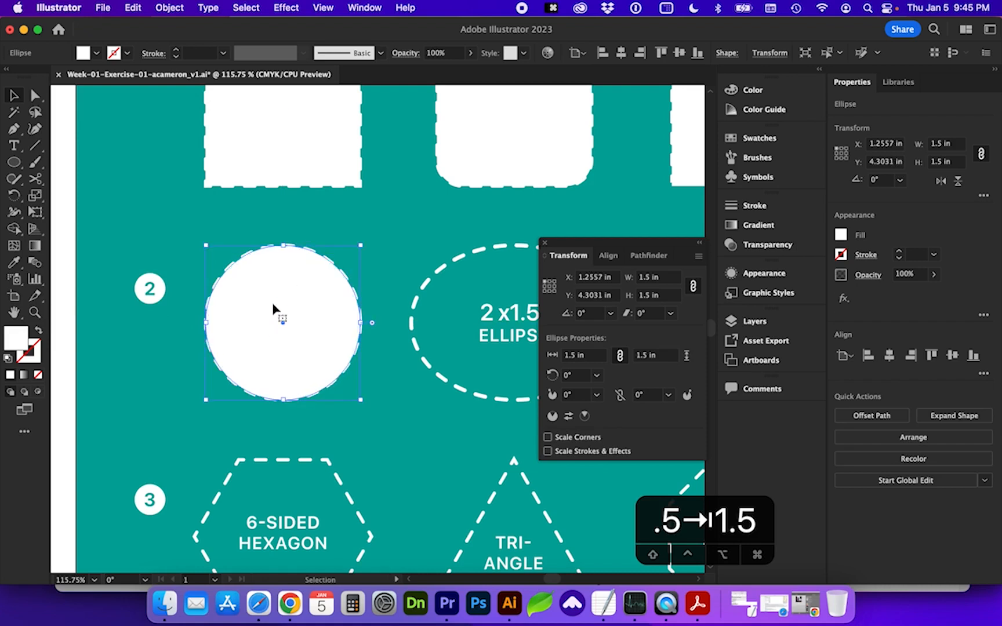
click(156, 400)
Copy and paste the 1.5 in circle, and centre the copy within the 2 x 1.5" ellipse outline
scroll(174, 394, right, 5)
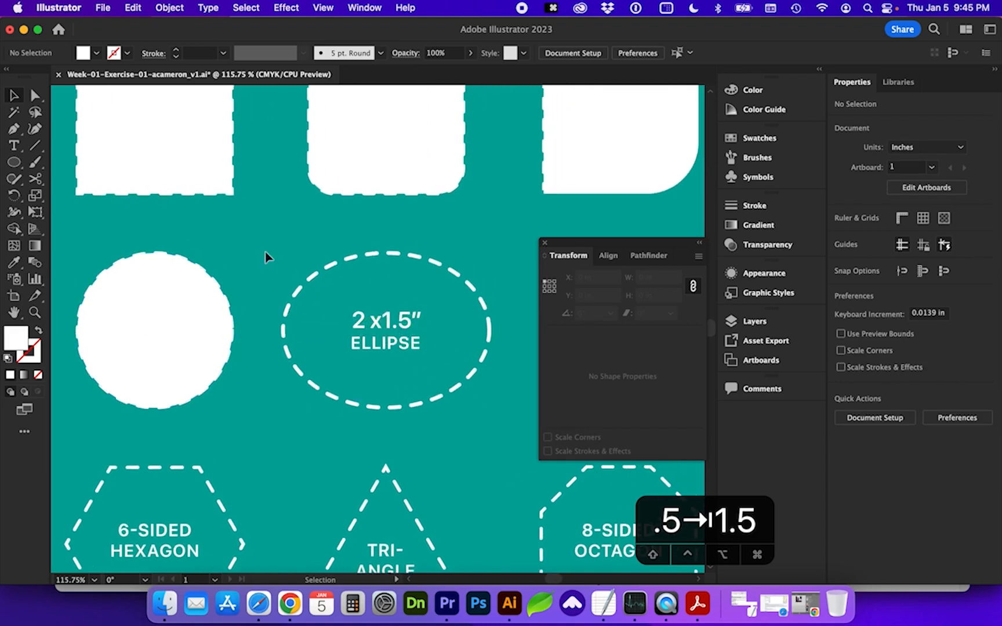
click(150, 318)
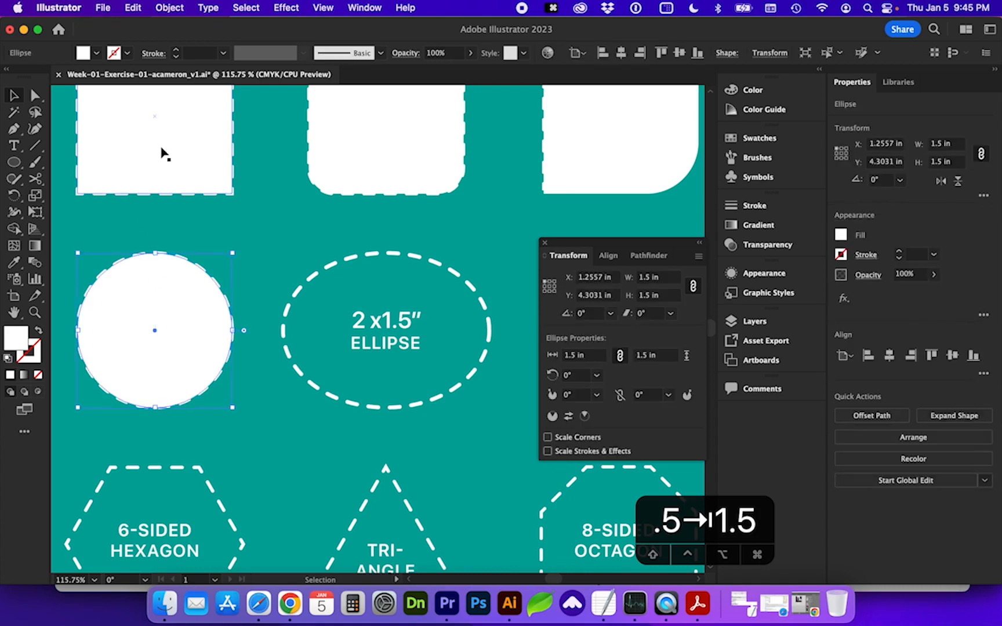
click(139, 7)
click(145, 80)
click(132, 9)
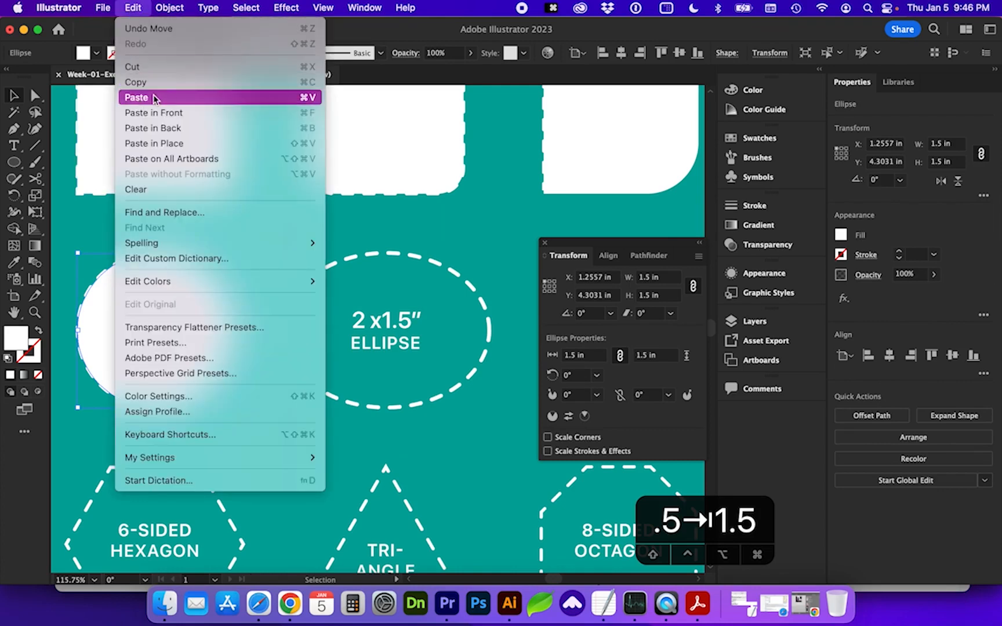
click(155, 99)
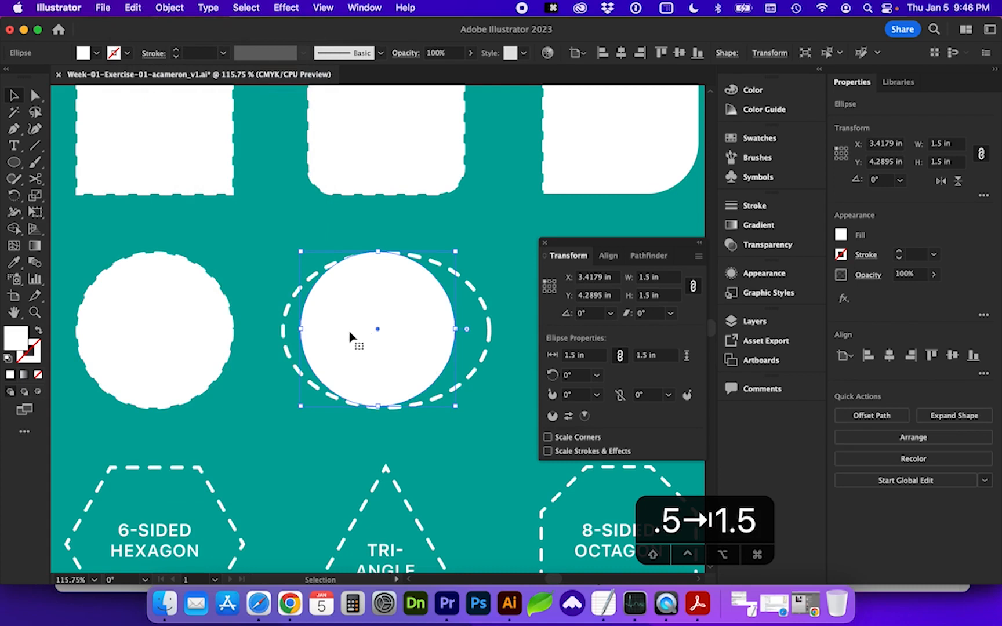
drag(350, 337, 373, 341)
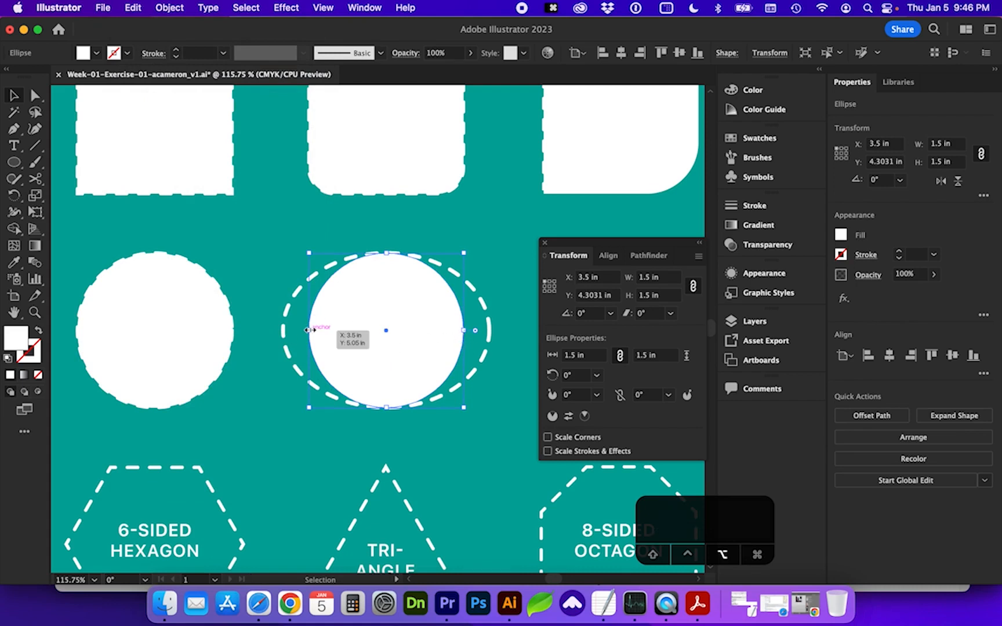
Try widening the circle copy to 2 in one side at a time to meet the ellipse outline, and undo both stretches
mouse_move(310, 330)
mouse_down()
mouse_move(283, 330)
mouse_move(310, 330)
mouse_up()
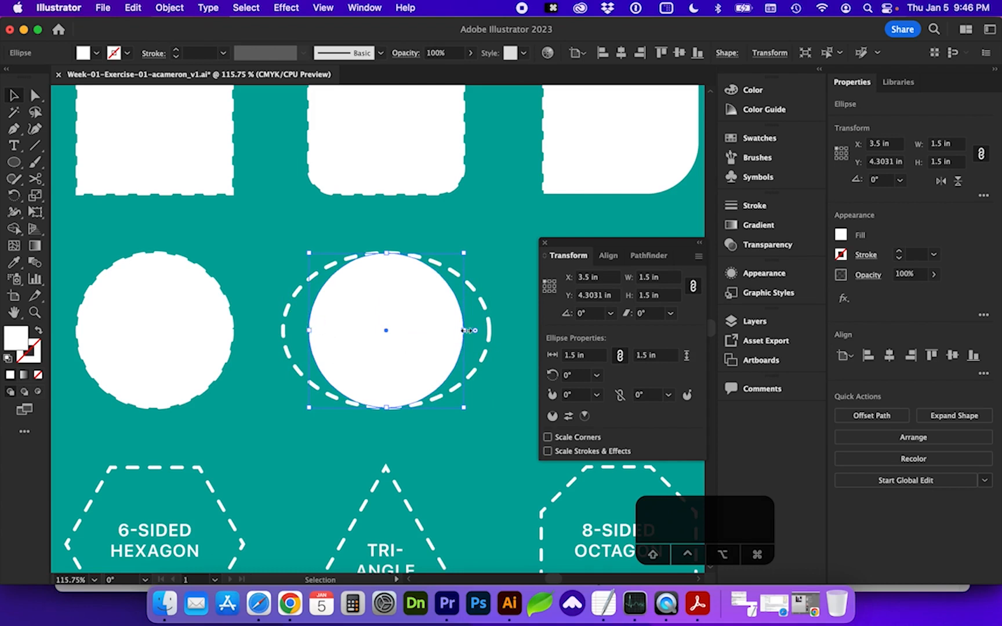
drag(467, 330, 490, 332)
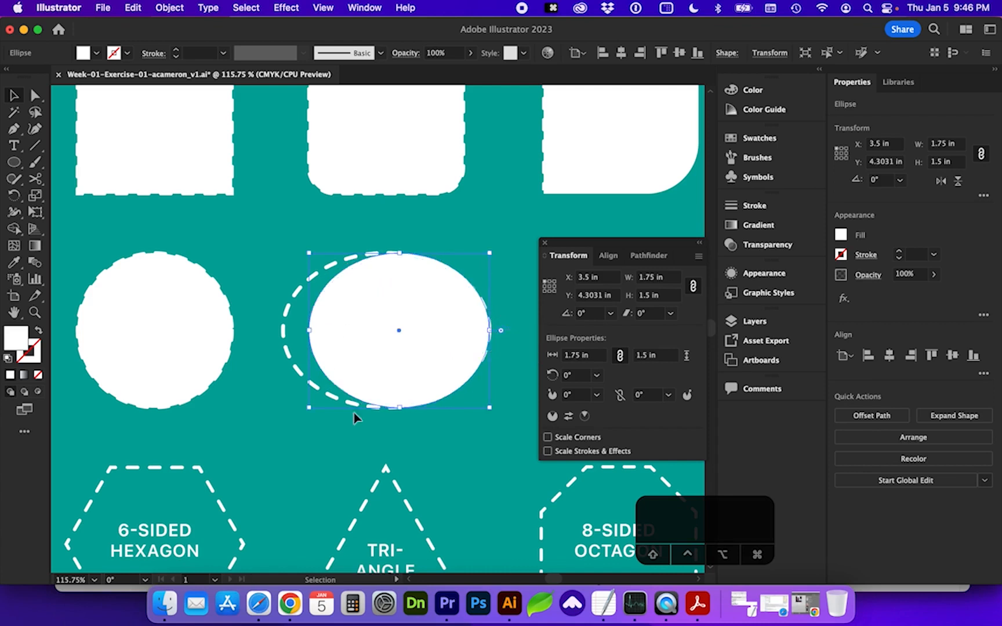
drag(309, 330, 283, 331)
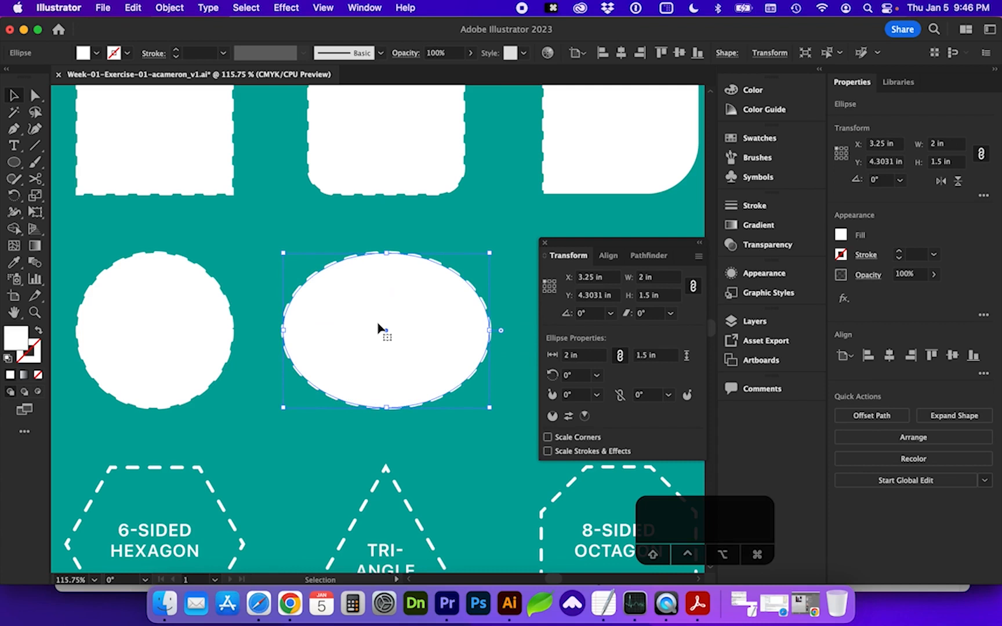
key(super+z)
key(super+z)
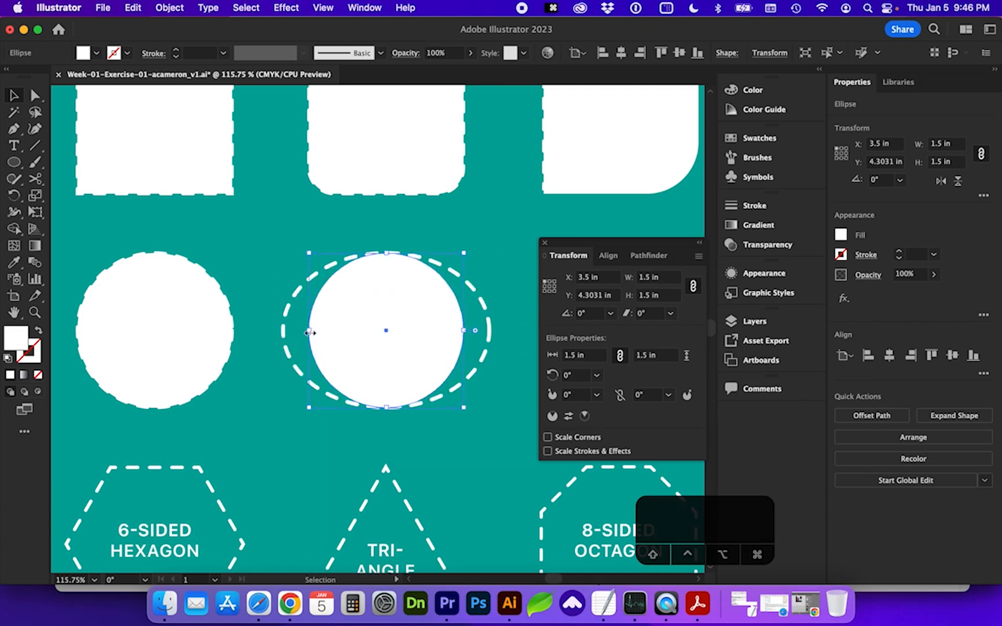
Stretch the circle copy symmetrically about its centre to 2 in wide, unlink its width and height proportions, and deselect it
drag(309, 331, 283, 332)
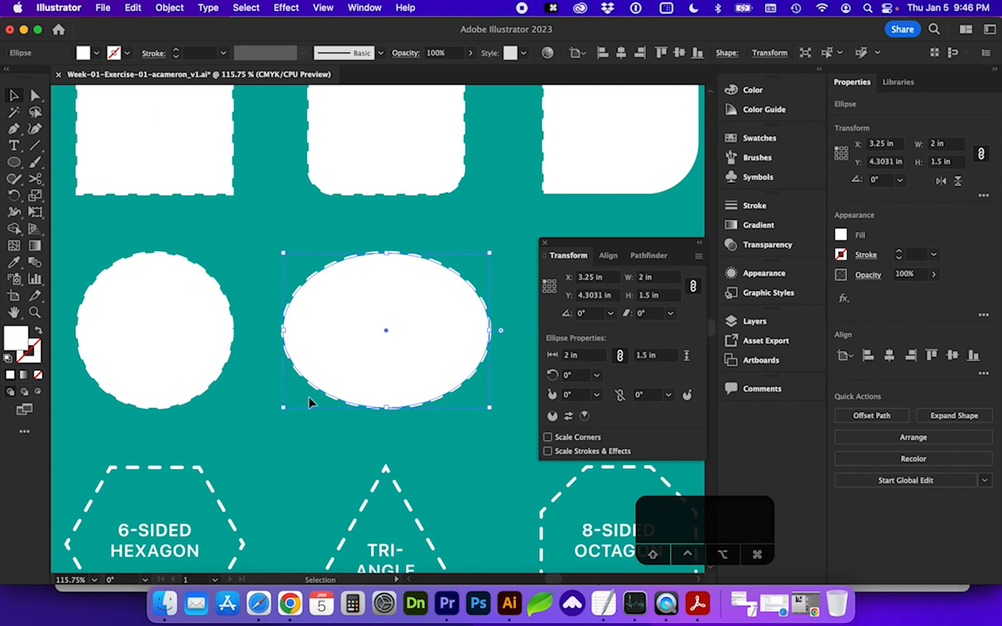
click(644, 279)
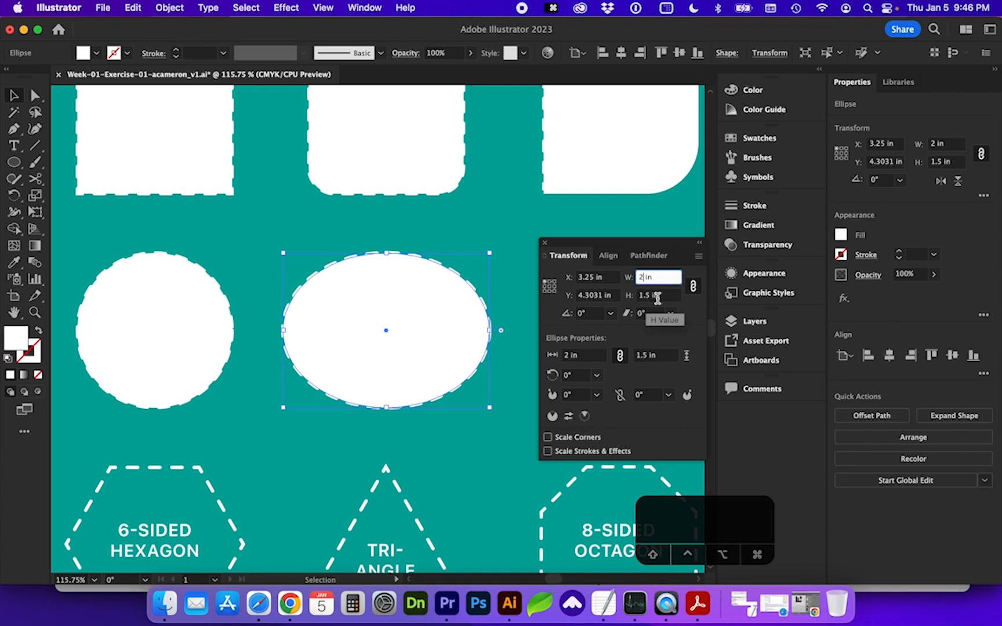
click(693, 286)
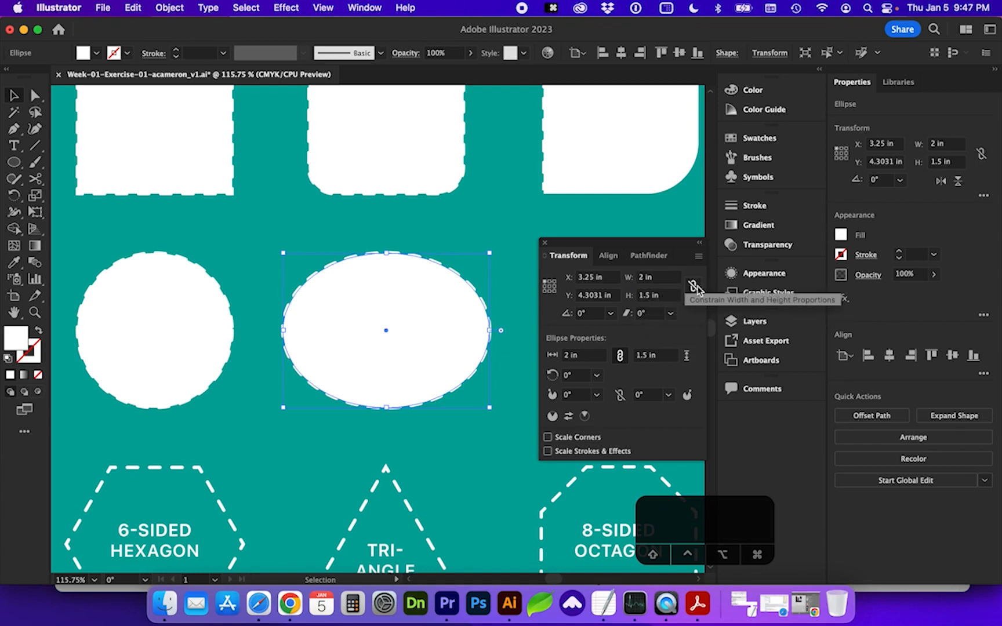
click(643, 280)
click(399, 436)
Draw a six-sided polygon from the centre of the hexagon outline in row 3, about 1.67 in wide and 1.45 in high
scroll(398, 436, down, 6)
scroll(398, 436, left, 4)
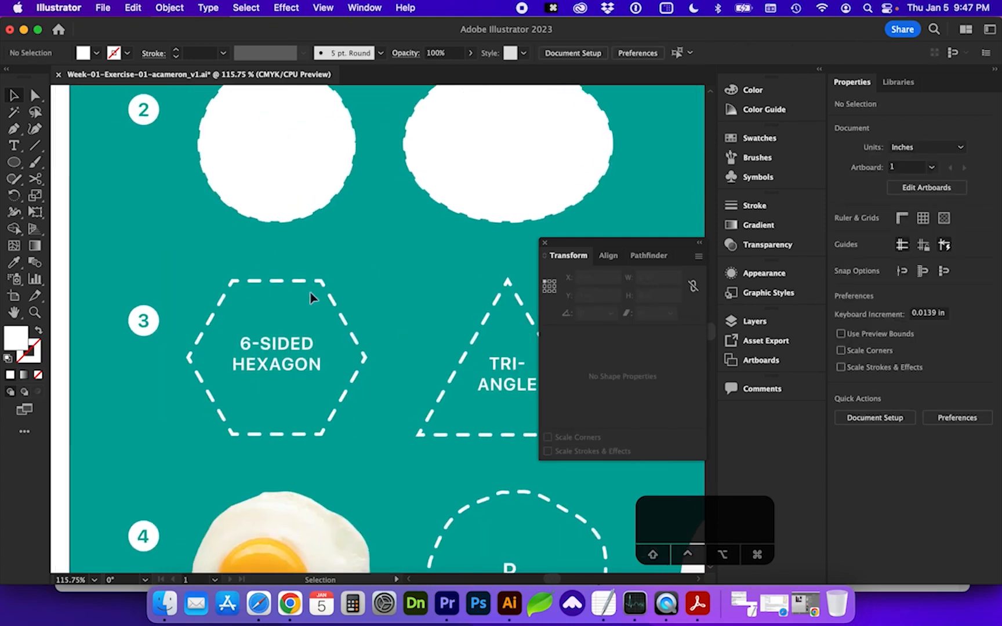
click(12, 169)
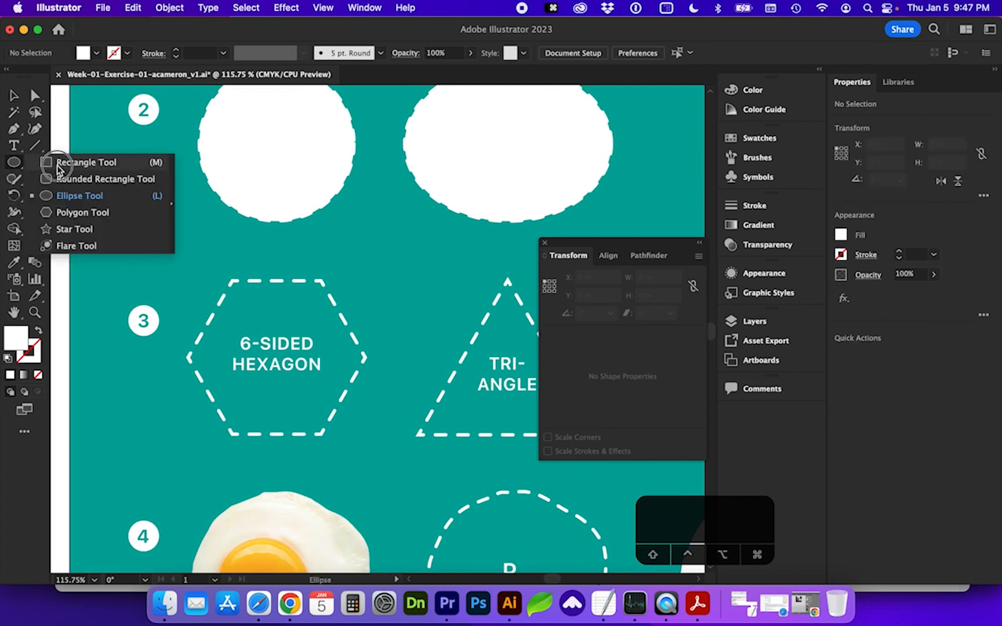
click(50, 200)
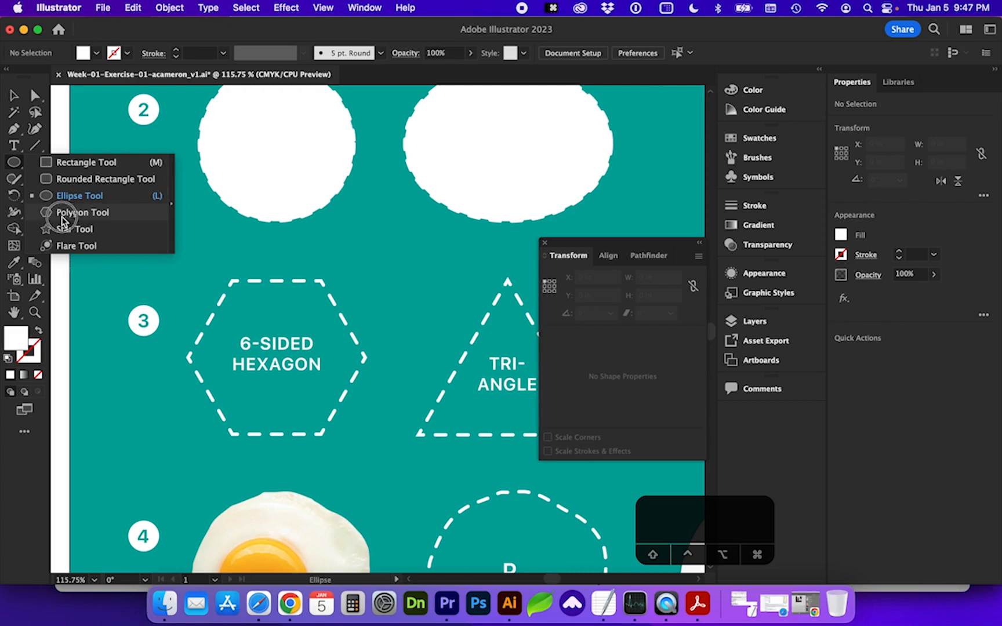
click(83, 217)
scroll(188, 367, up, 4)
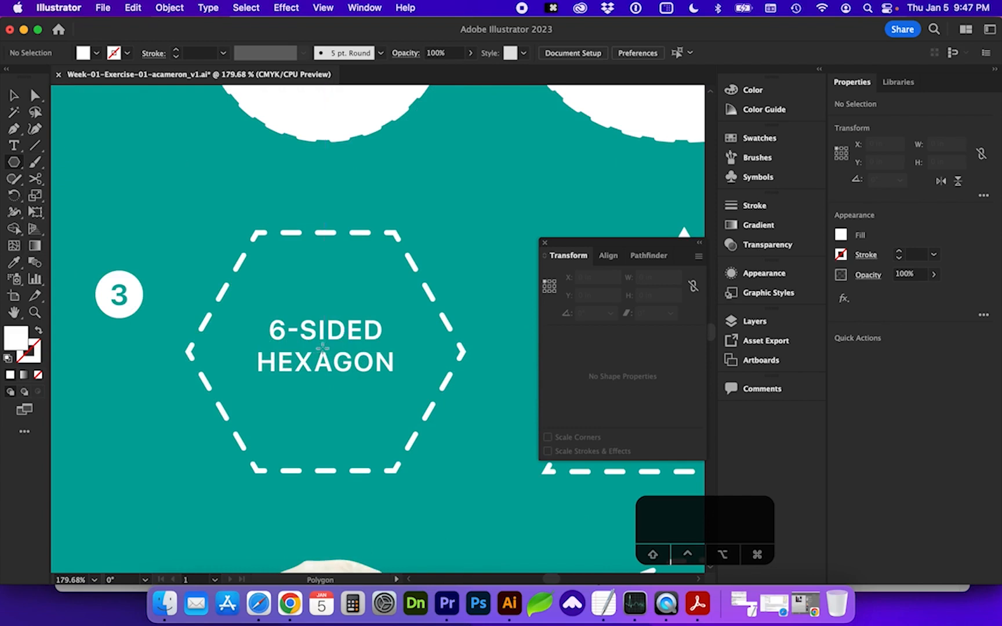
drag(322, 348, 426, 432)
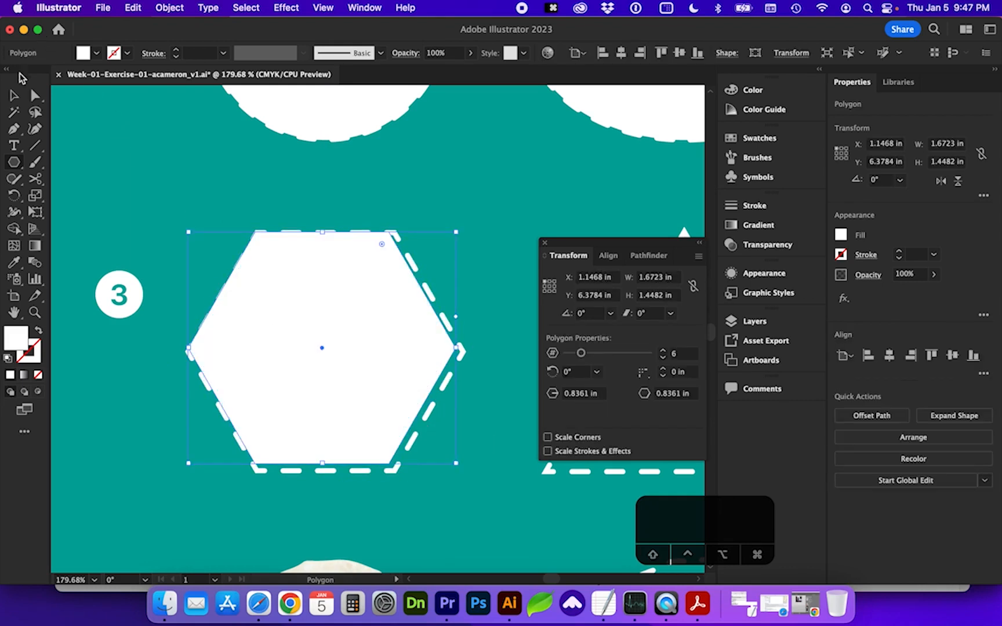
Align the hexagon with its dashed outline and scale it proportionally to about 1.72 in wide and 1.49 in high
click(13, 95)
mouse_move(266, 311)
mouse_down()
mouse_move(425, 415)
mouse_move(306, 336)
mouse_move(265, 327)
mouse_up()
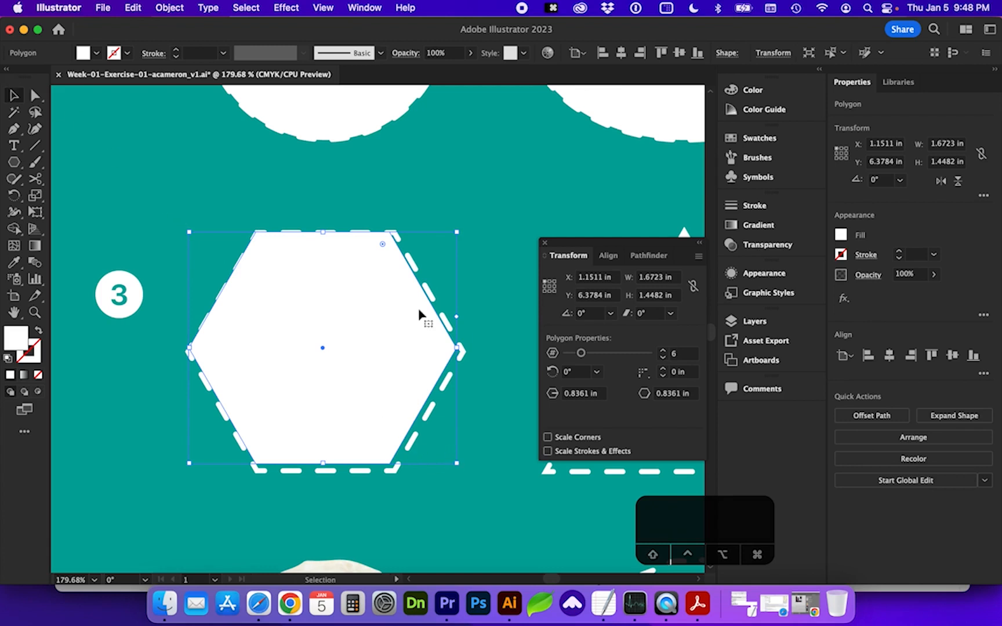
drag(457, 463, 464, 475)
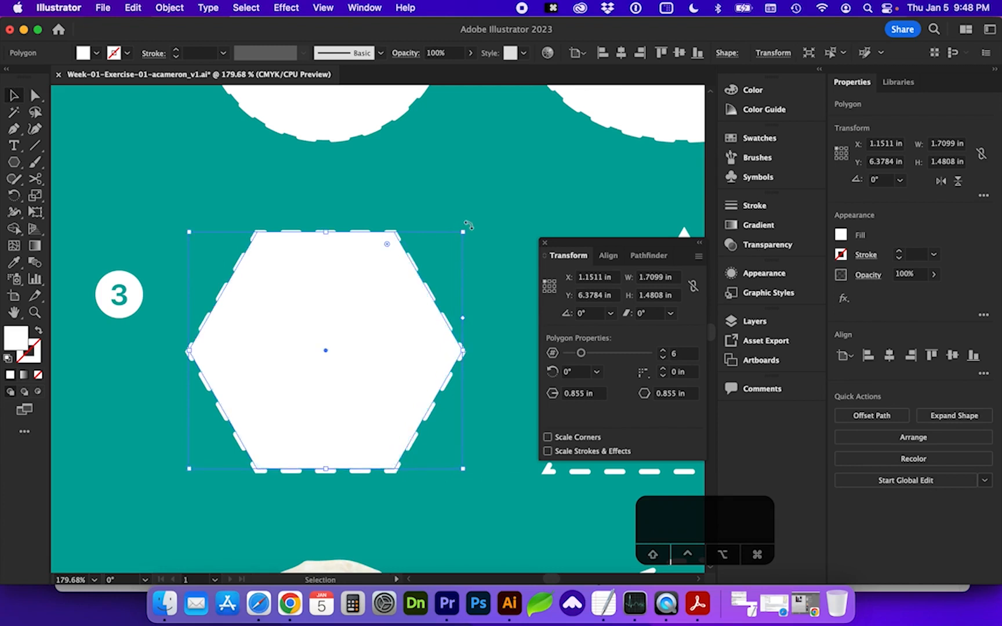
key(shift)
mouse_move(462, 471)
mouse_down()
mouse_move(442, 454)
mouse_move(465, 472)
mouse_up()
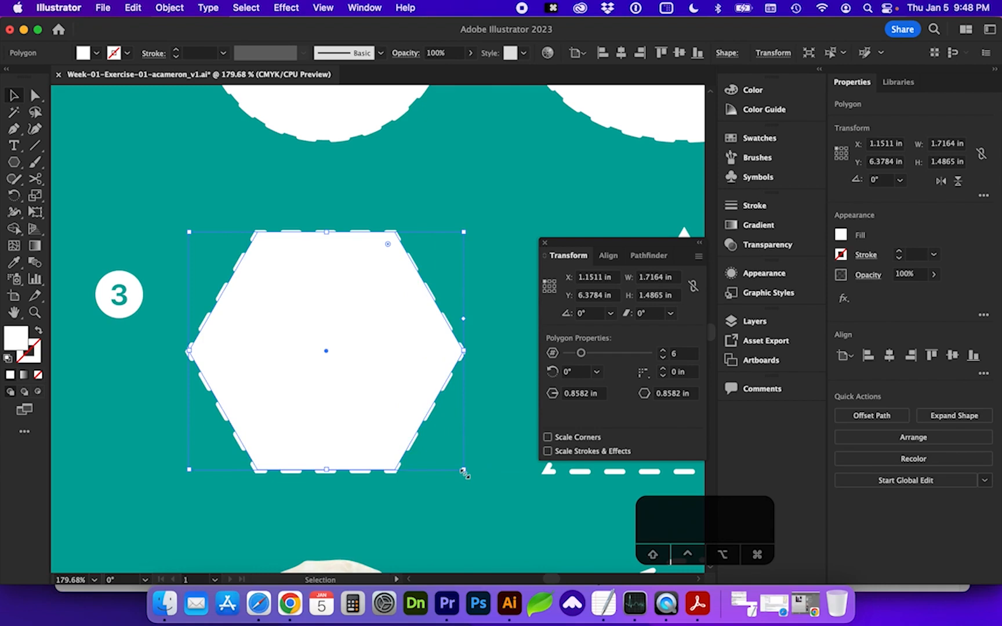
Draw a three-sided polygon from the centre of the triangle outline, about 1.76 in wide and 1.52 in high
scroll(273, 487, right, 5)
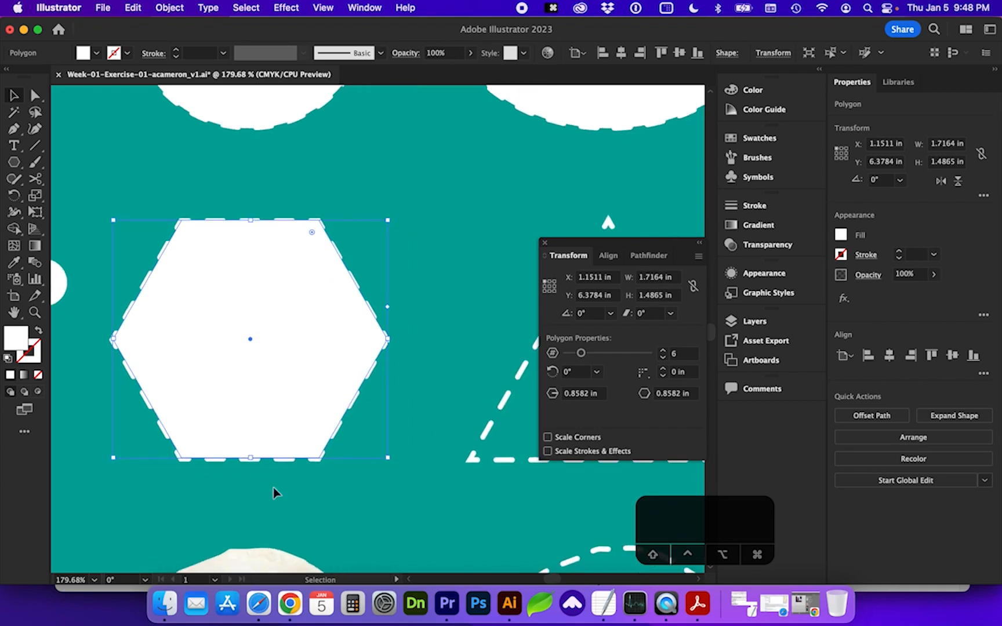
scroll(311, 400, right, 10)
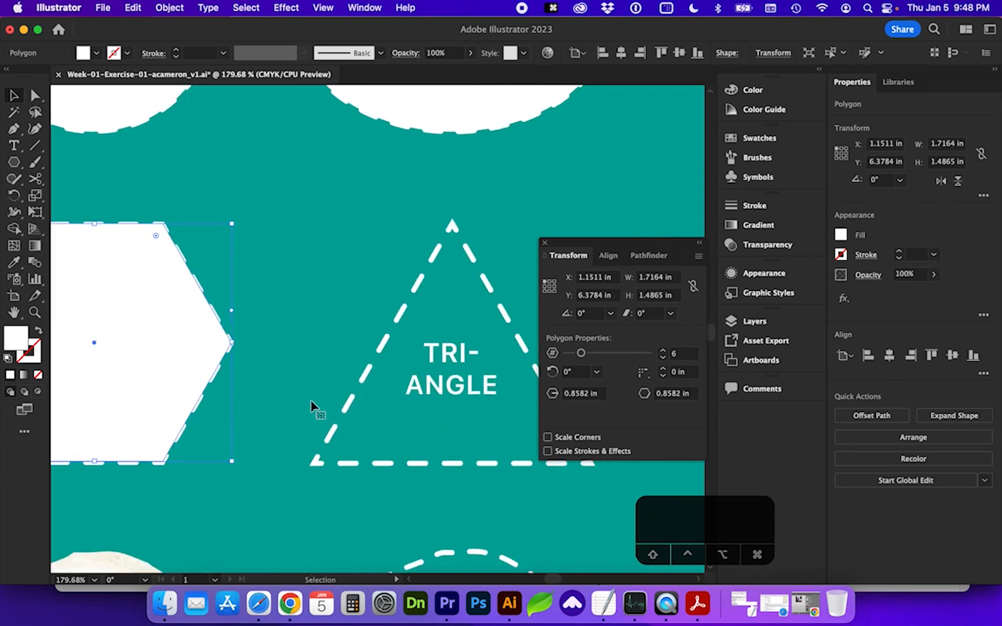
scroll(311, 401, right, 8)
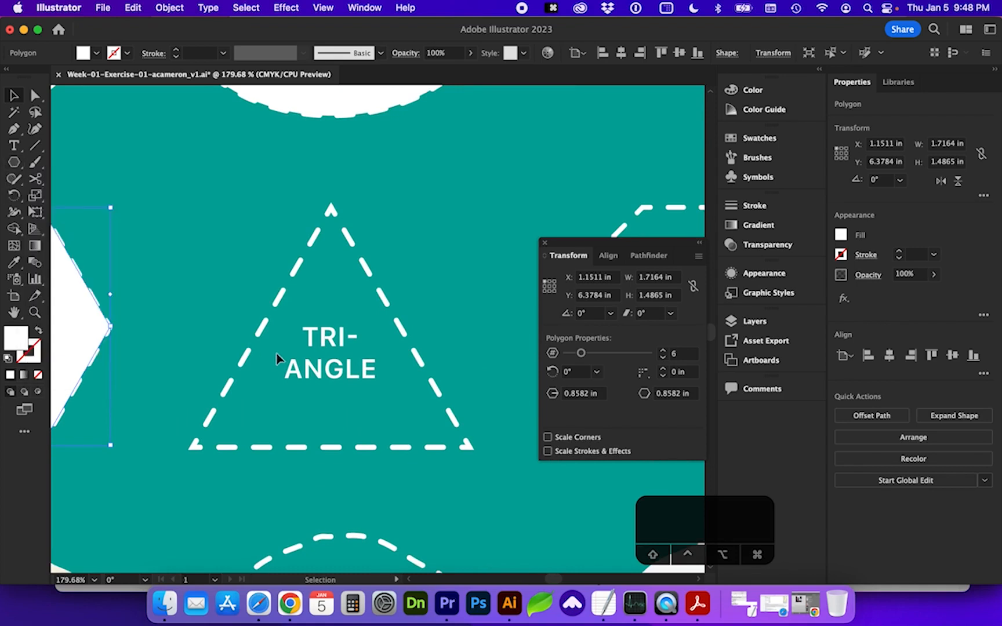
drag(332, 354, 461, 423)
key(Down)
key(Down)
key(Up)
key(Up)
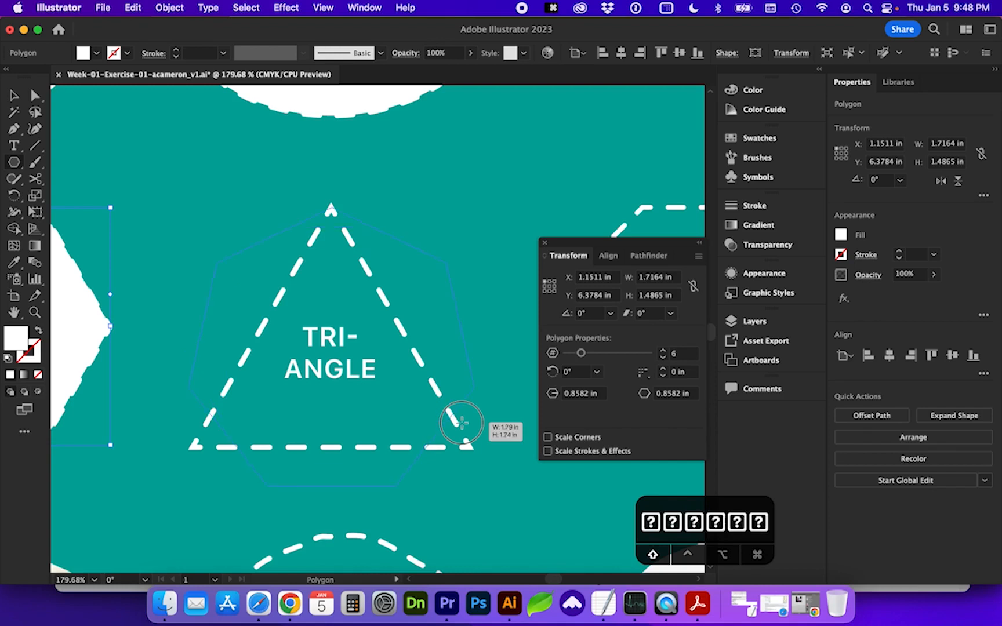
key(Down)
drag(462, 423, 470, 442)
Move the triangle down onto its dashed outline, and delete it
key(v)
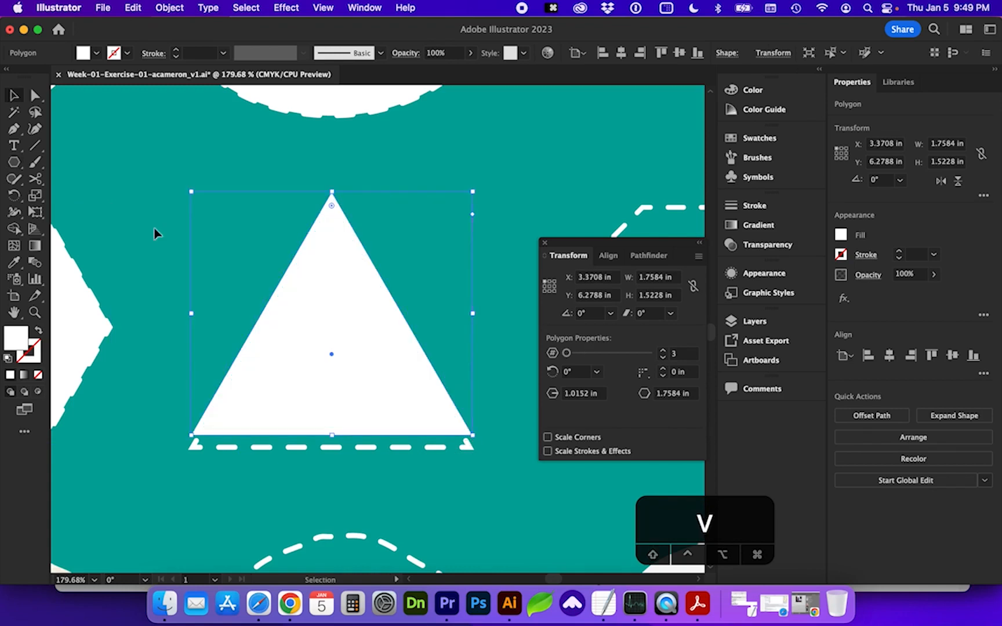
drag(326, 262, 328, 276)
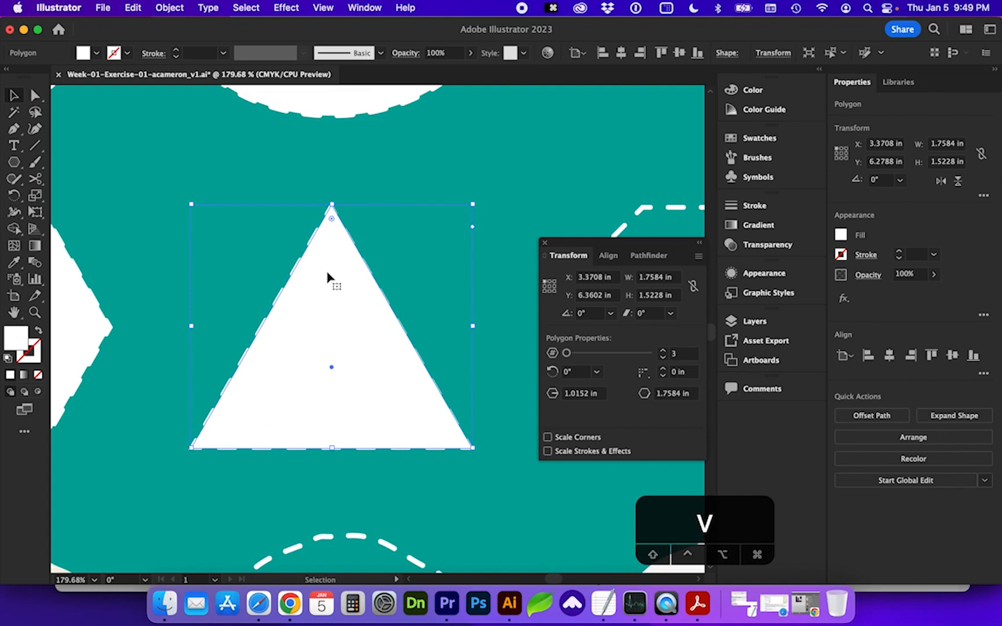
key(BackSpace)
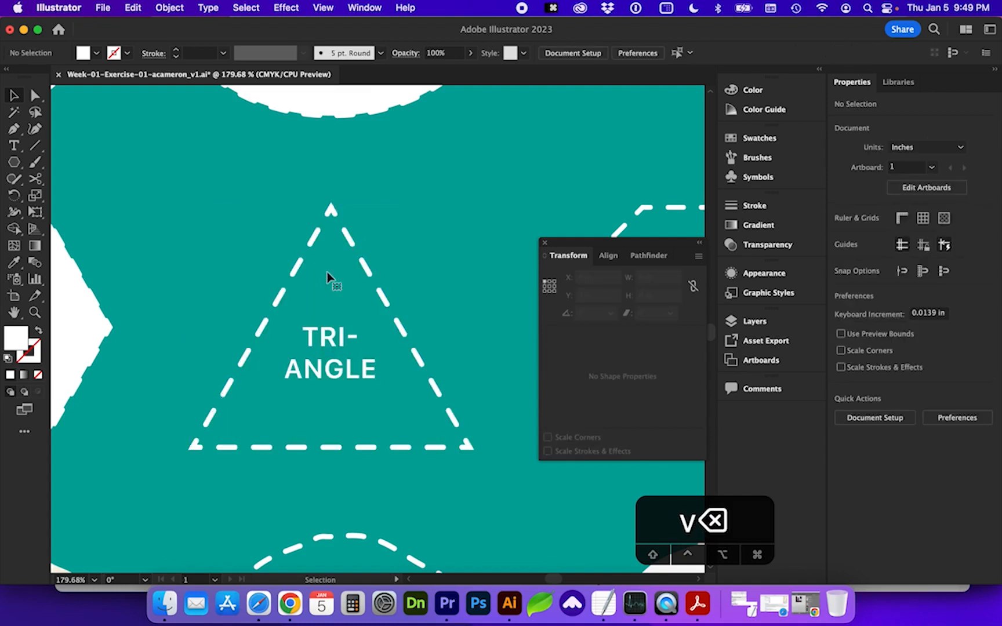
Draw a three-sided polygon from the centre of the triangle outline, about 1.43 in wide and 1.24 in high
click(14, 165)
drag(331, 351, 452, 410)
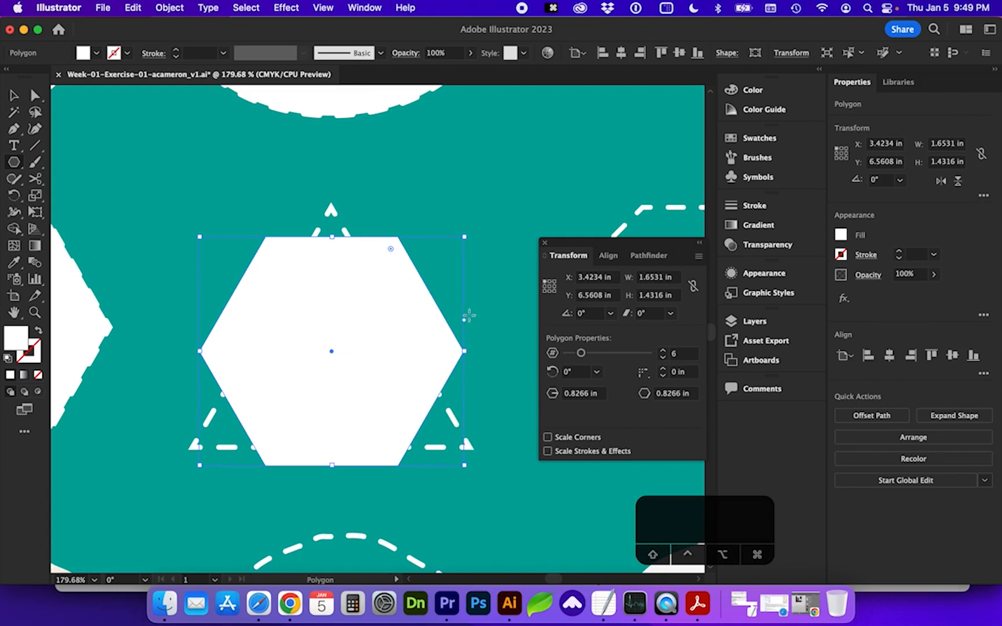
scroll(464, 322, up, 5)
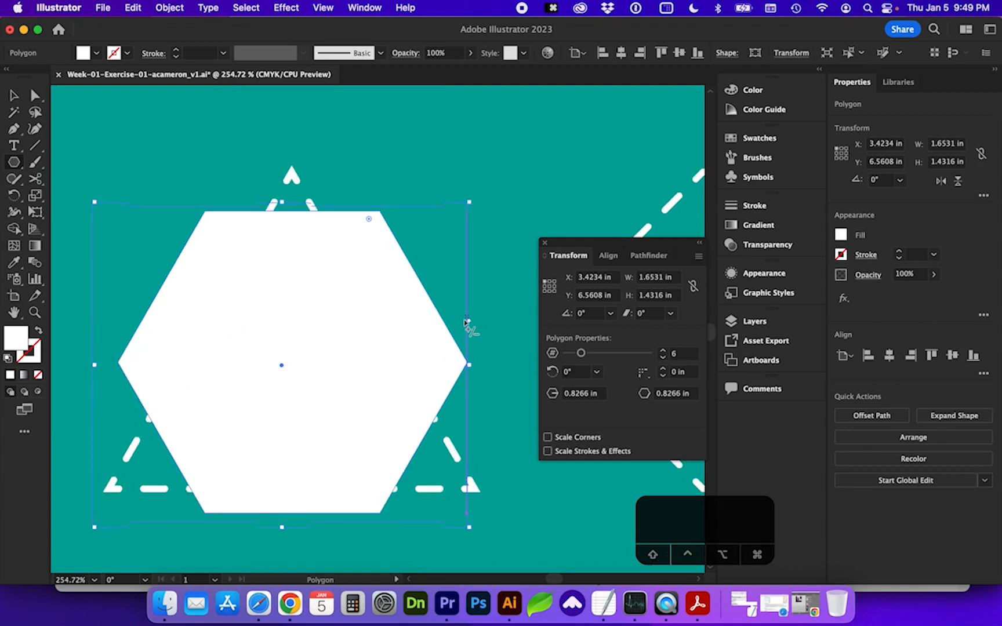
drag(469, 323, 409, 266)
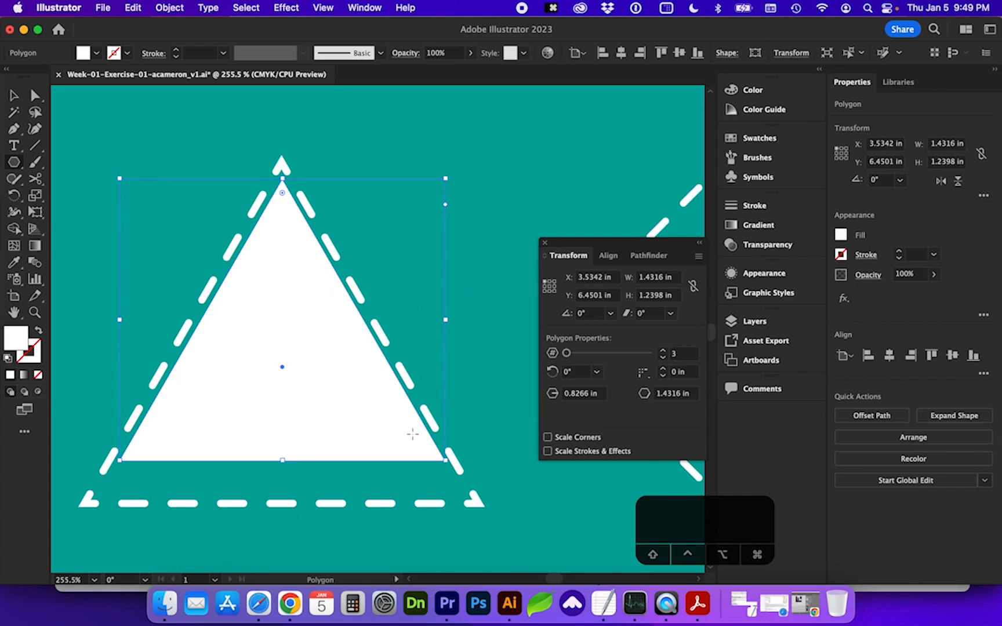
Move the triangle's tip onto its dashed outline and scale it proportionally to about 1.75 in wide and 1.52 in high
key(super+minus)
key(super+minus)
click(15, 96)
drag(408, 367, 407, 362)
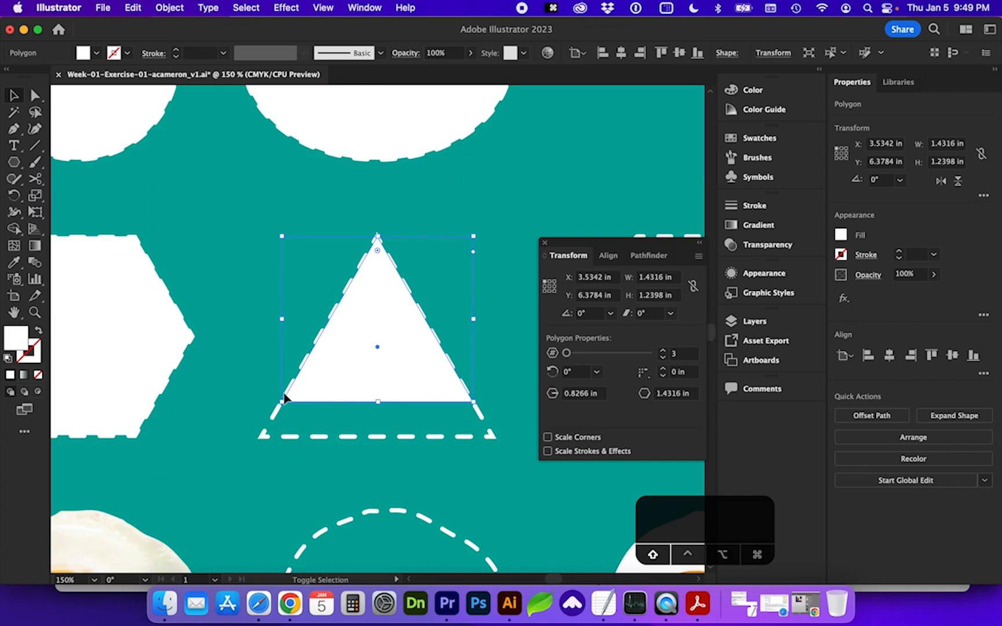
drag(282, 401, 239, 465)
drag(333, 384, 341, 385)
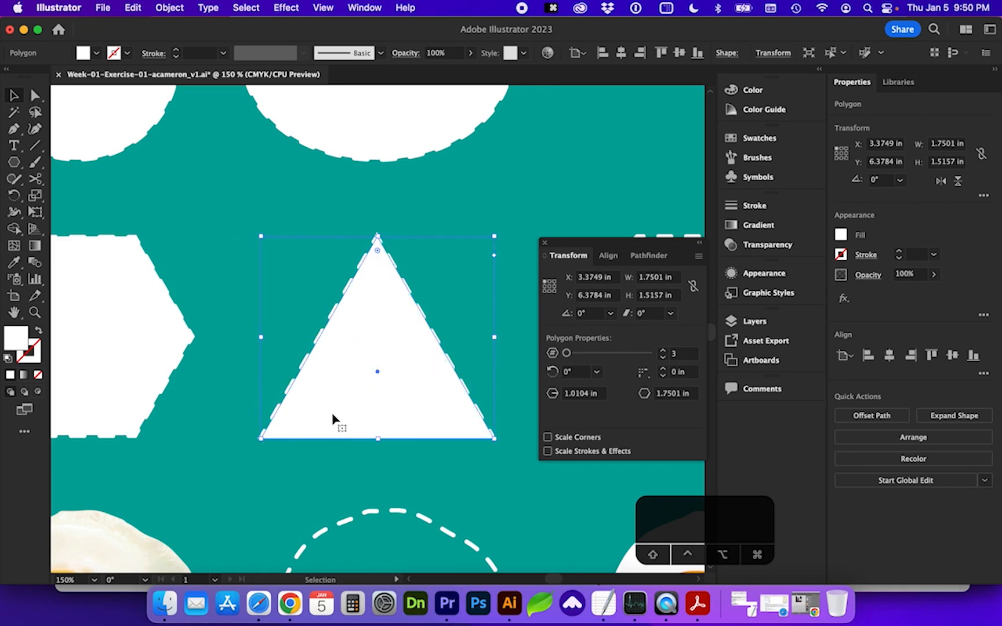
Draw an eight-sided polygon from the centre of the octagon outline, filling it at about 1.5 in wide and high
scroll(334, 434, right, 5)
scroll(335, 435, right, 4)
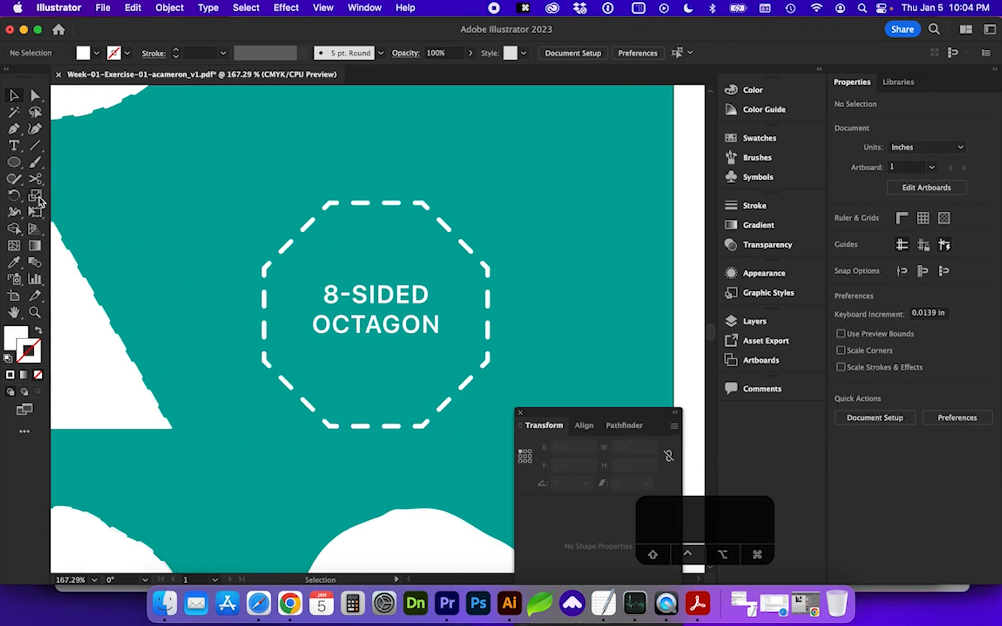
drag(16, 168, 79, 213)
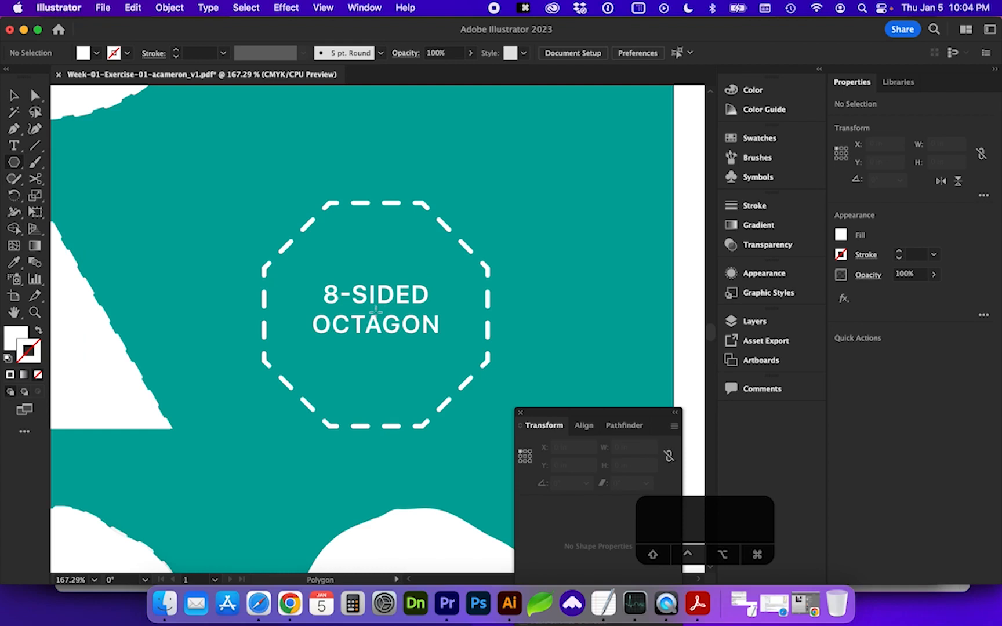
drag(375, 312, 450, 407)
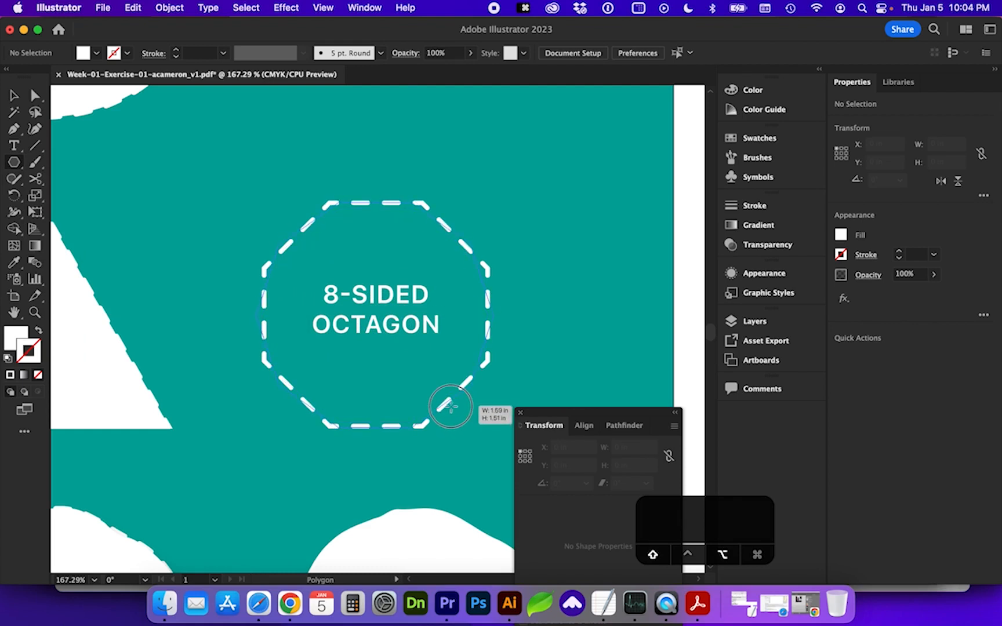
key(alt+shift)
drag(451, 408, 451, 408)
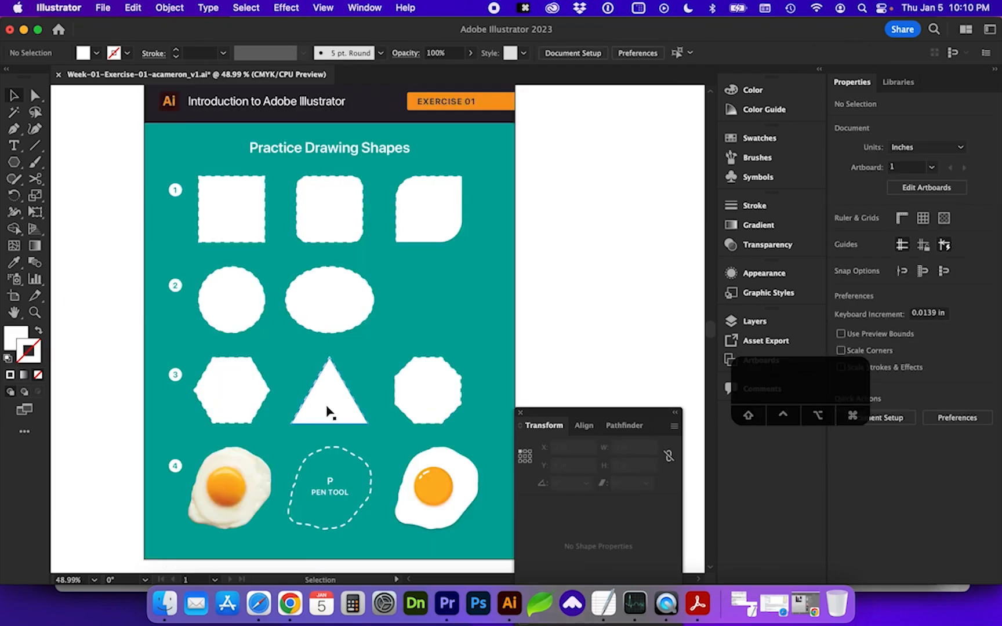
Select the octagon and save the file, choosing to continue despite outside modifications
click(452, 394)
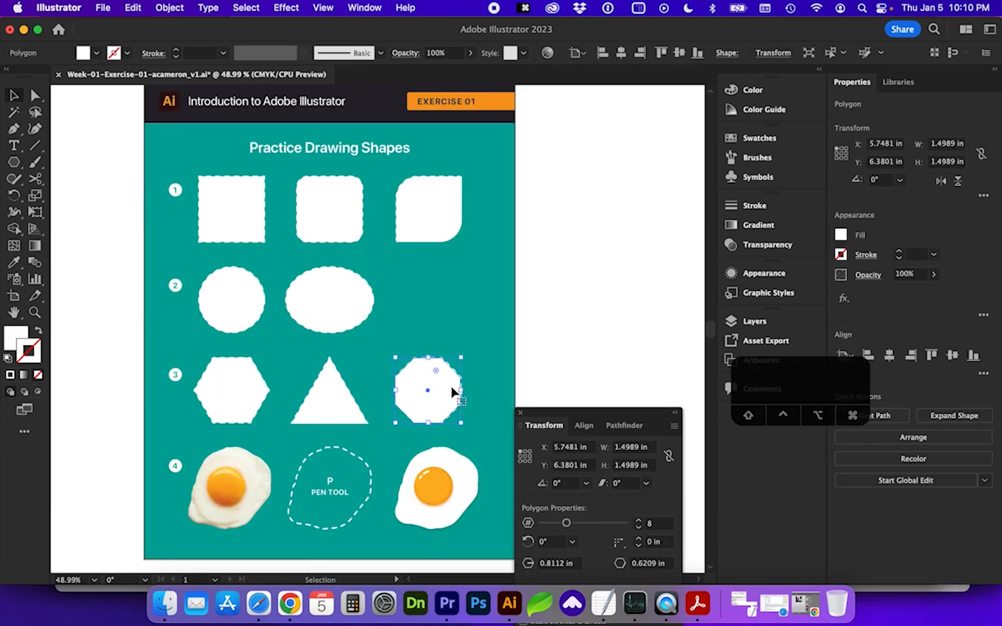
click(103, 7)
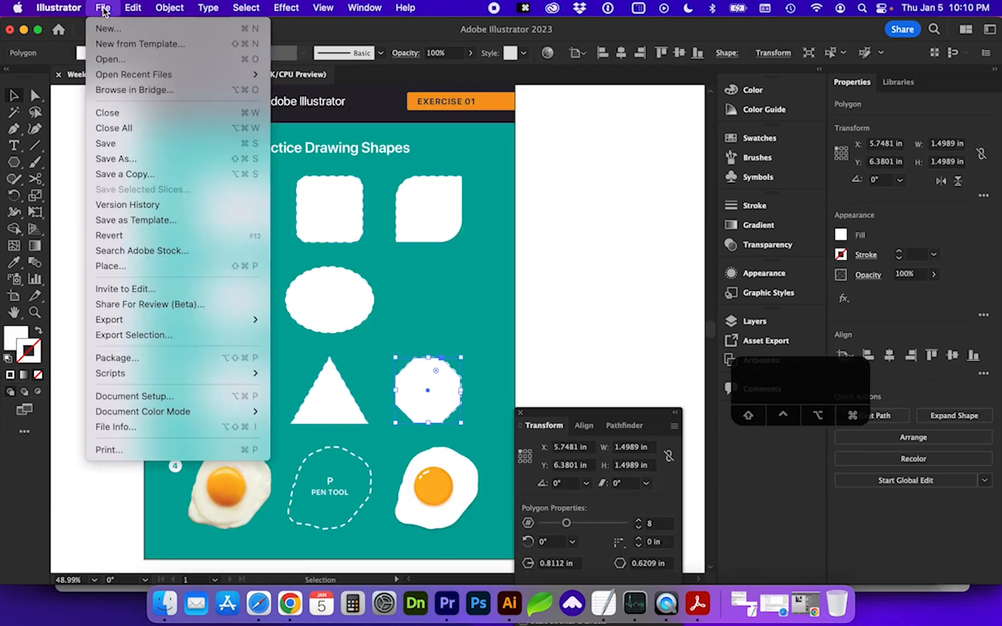
click(248, 143)
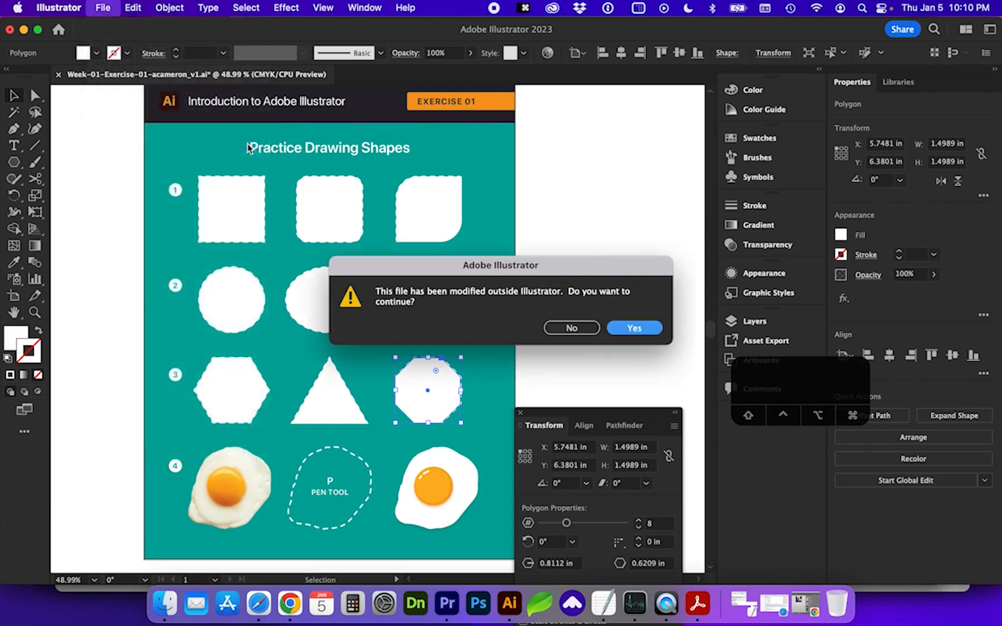
click(635, 328)
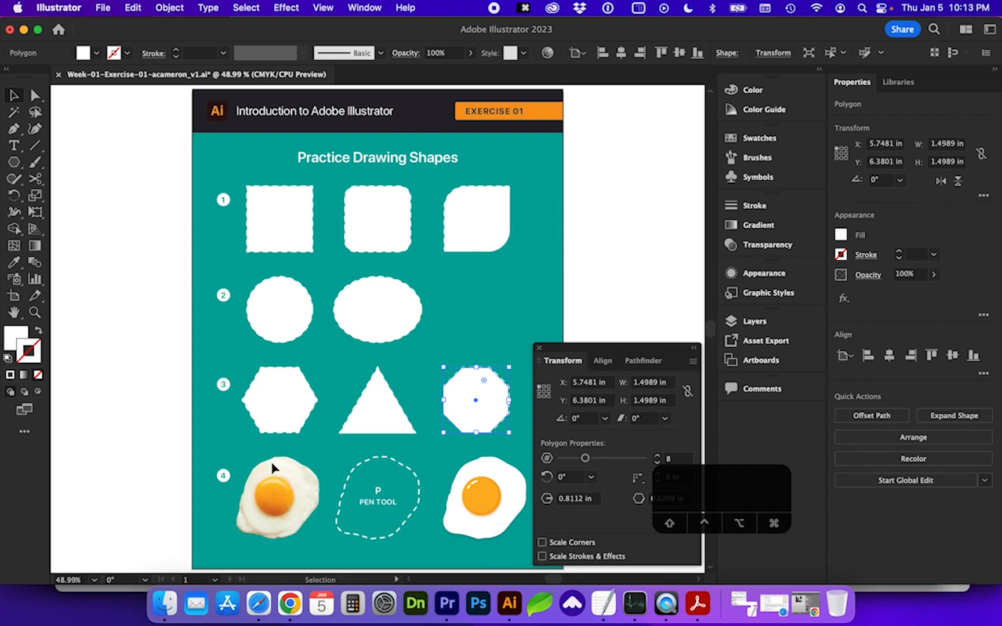
Start a Pen tool path on the left edge of the row 4 fried egg photo, adding a curved second anchor just above
scroll(272, 463, down, 3)
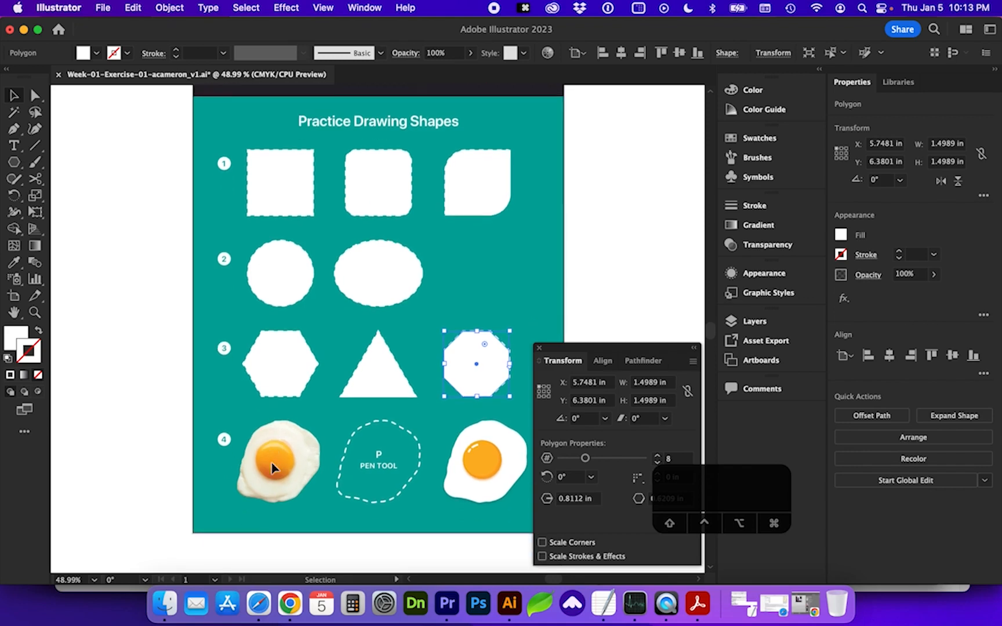
click(35, 313)
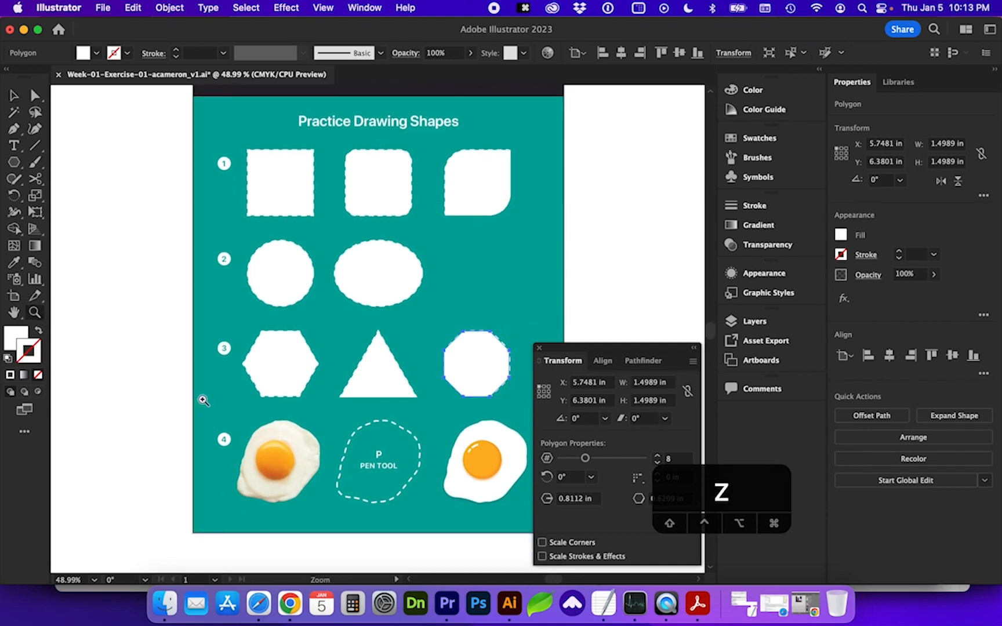
drag(199, 406, 336, 517)
key(space)
drag(427, 448, 342, 452)
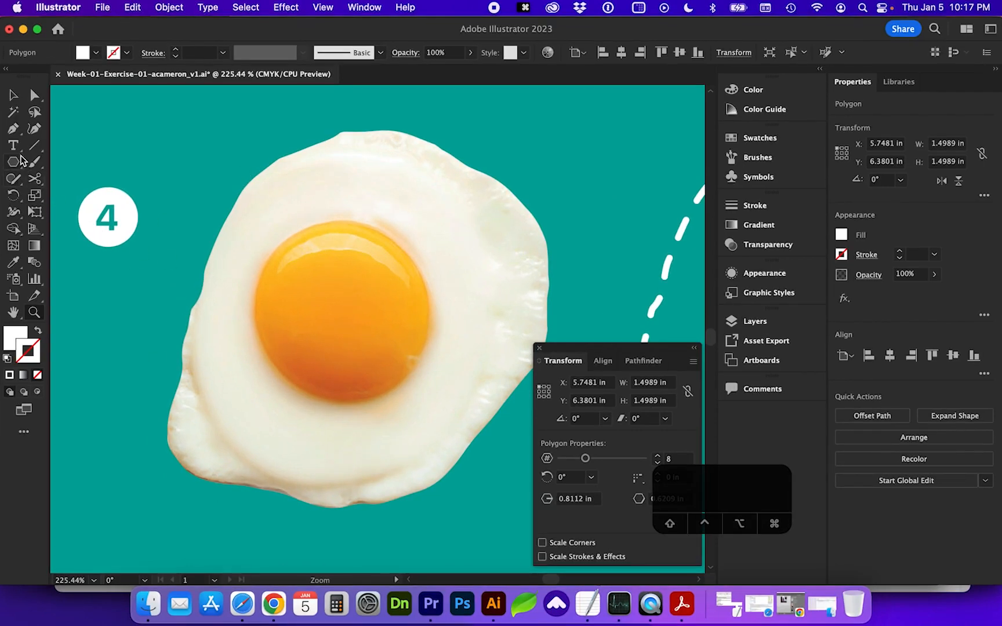
click(14, 133)
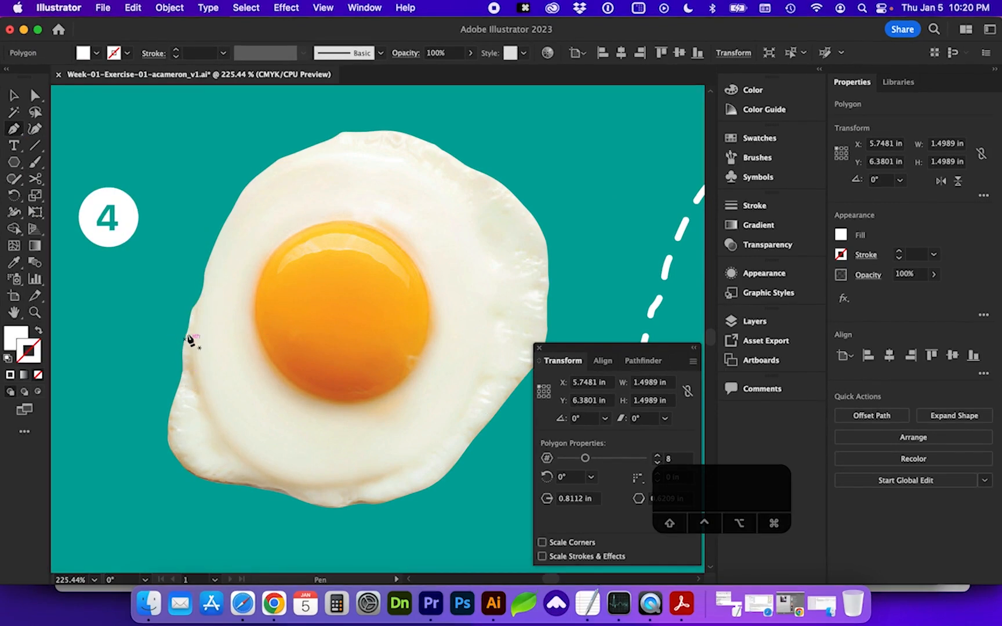
click(183, 350)
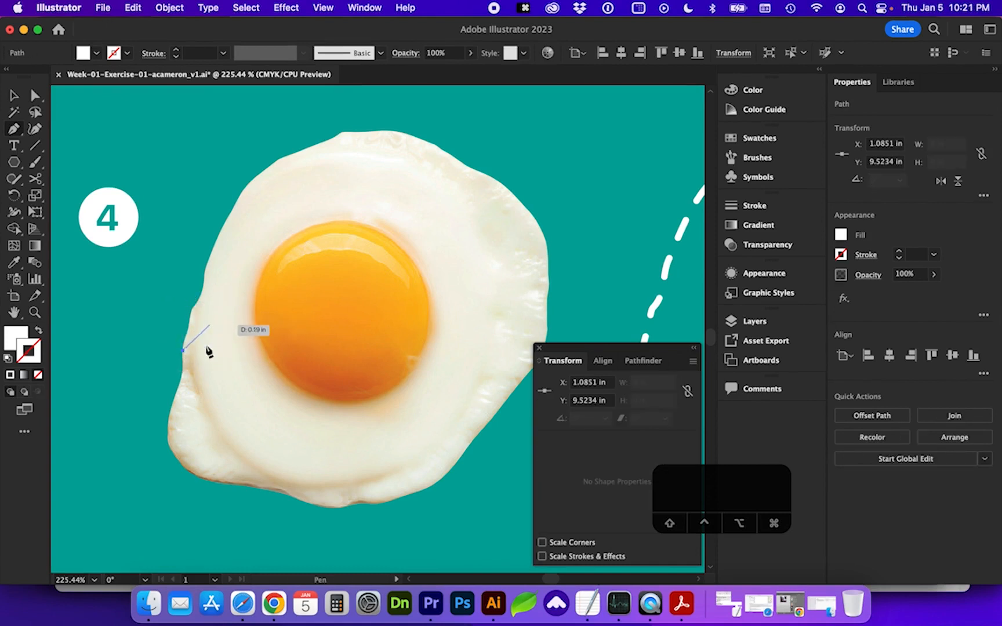
click(192, 314)
mouse_move(191, 314)
mouse_down()
mouse_move(215, 312)
mouse_move(183, 288)
mouse_move(208, 295)
mouse_move(194, 292)
mouse_up()
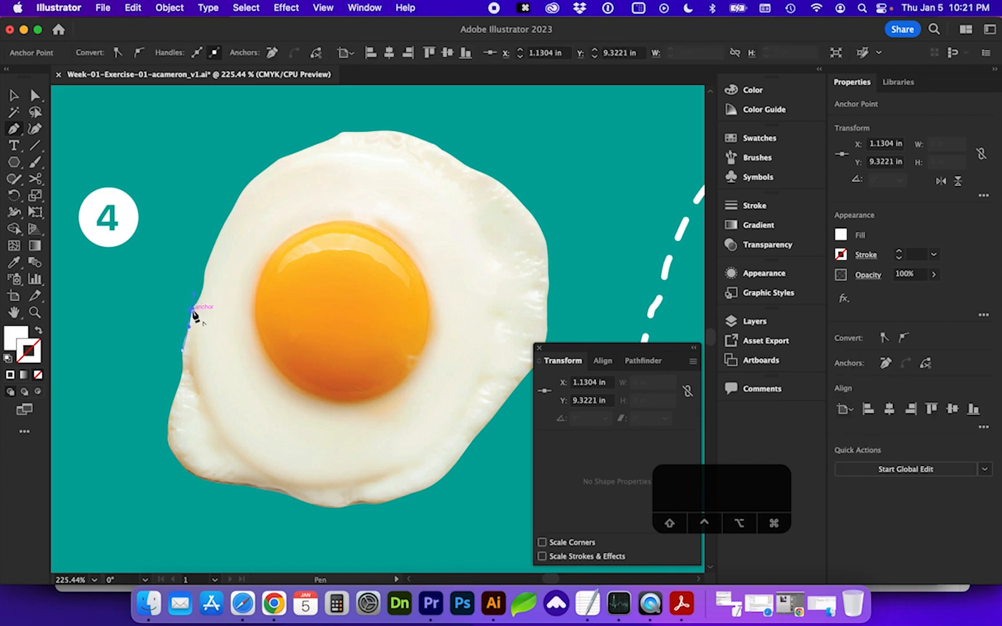
Continue the pen path up the egg's left side with curved segments, removing the outgoing handles at the anchors
click(192, 310)
click(203, 283)
drag(204, 284, 205, 269)
drag(223, 224, 244, 183)
mouse_move(247, 176)
mouse_down()
mouse_move(247, 188)
mouse_move(255, 174)
mouse_move(260, 204)
mouse_move(247, 179)
mouse_up()
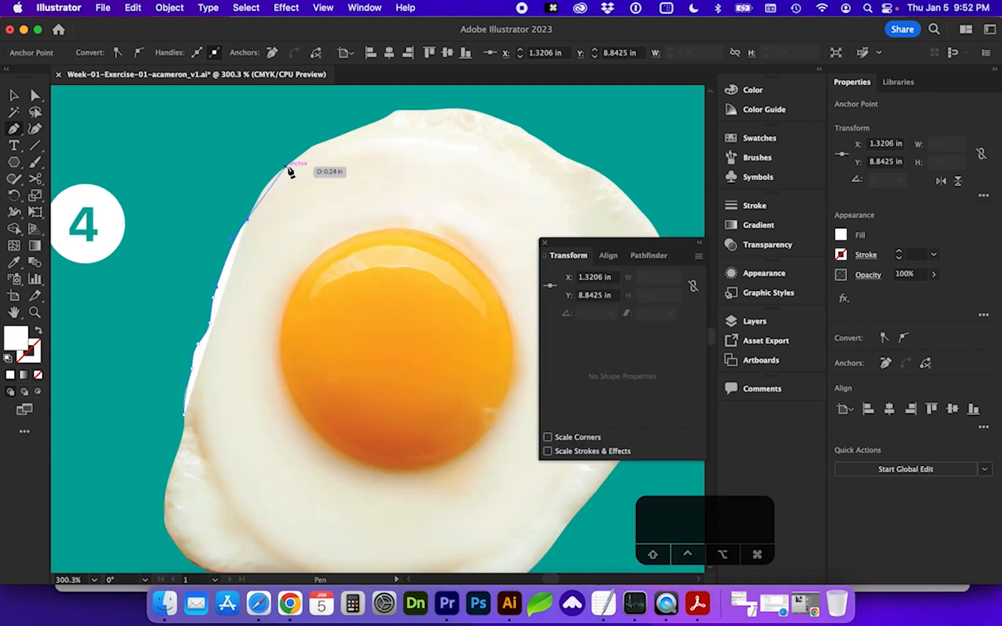
Trace the upper-left and top edge of the egg white with further pen anchors
click(290, 168)
drag(290, 168, 331, 148)
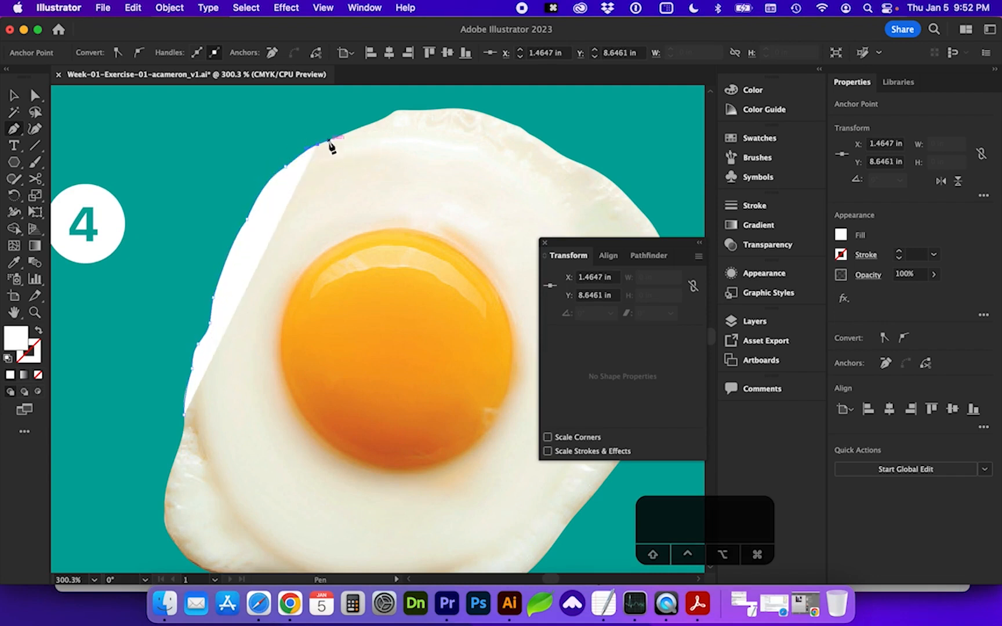
click(384, 118)
click(397, 110)
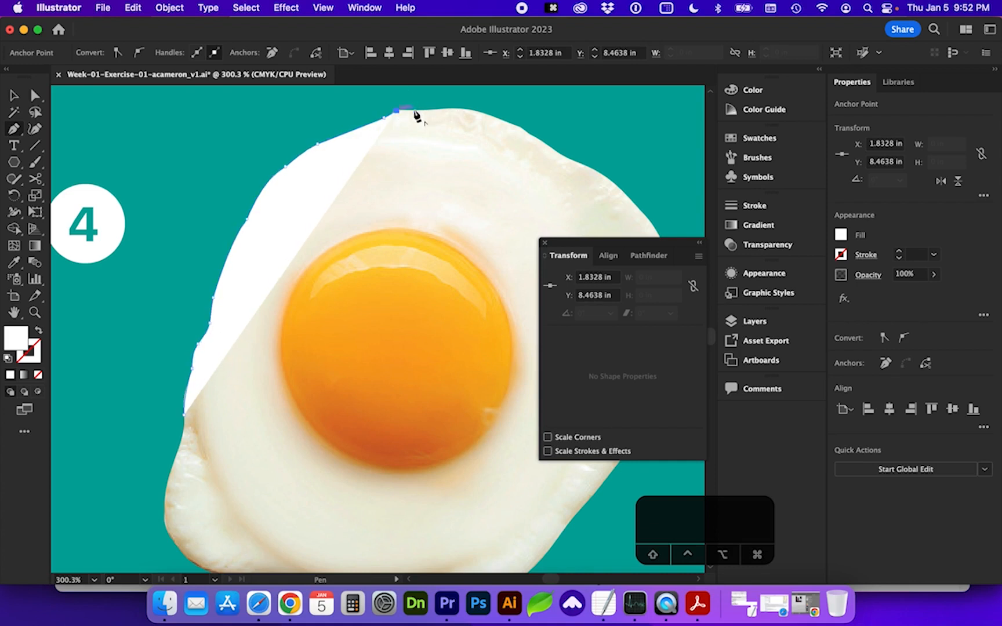
click(455, 109)
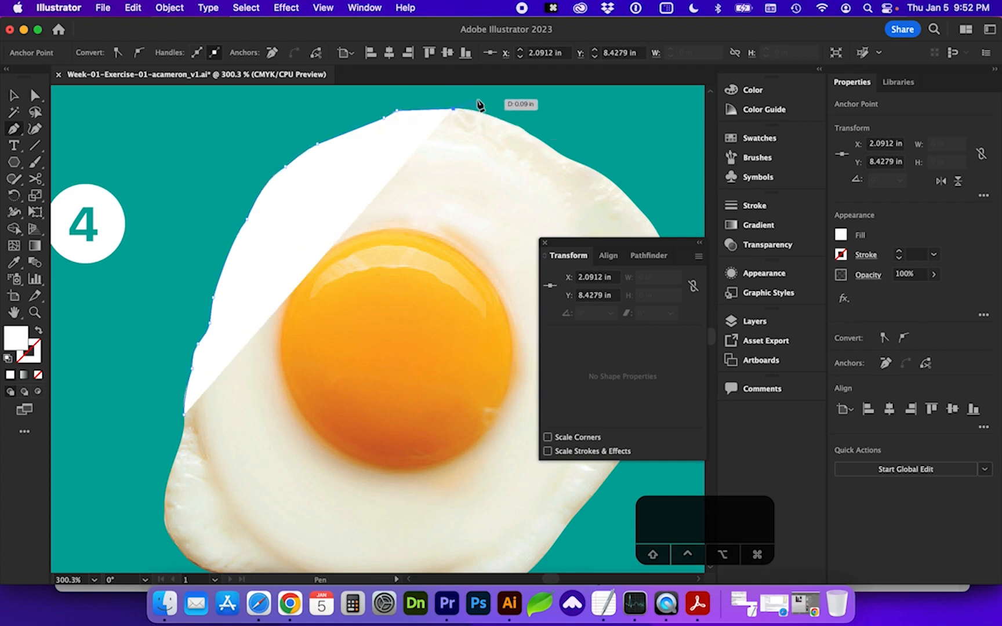
Extend the pen path down the egg's upper-right edge with curved segments to its right shoulder
drag(505, 121, 525, 139)
scroll(525, 140, right, 3)
click(419, 105)
drag(451, 123, 533, 200)
click(452, 122)
click(524, 165)
scroll(527, 166, right, 3)
scroll(527, 166, down, 3)
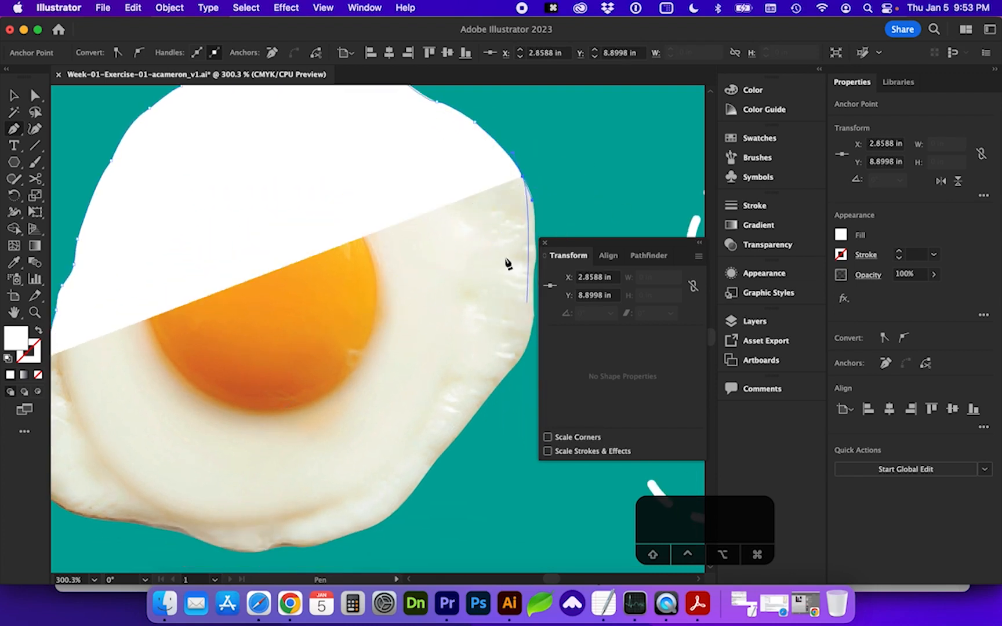
click(401, 323)
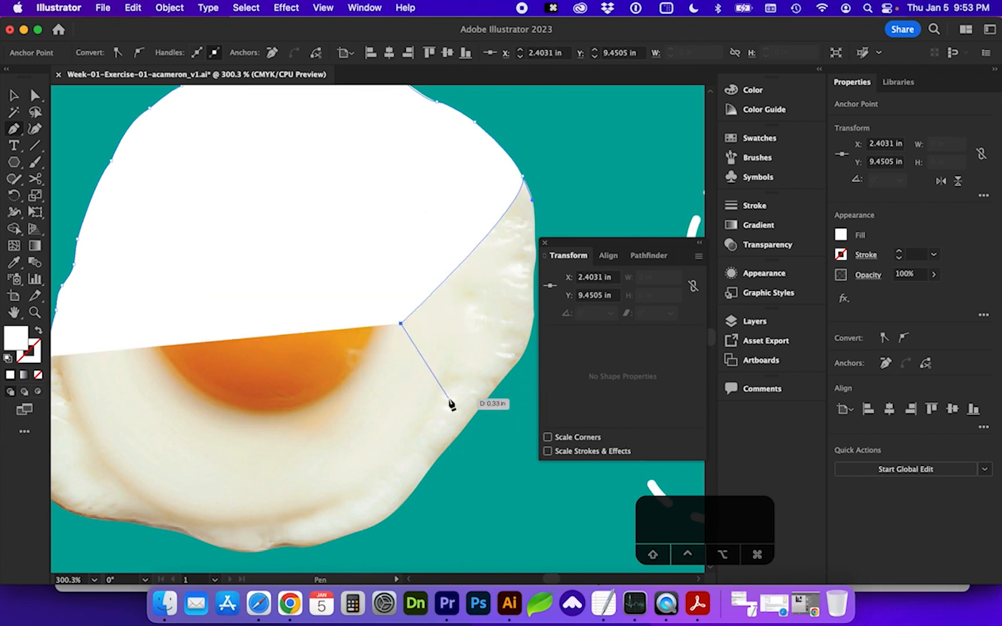
key(super+z)
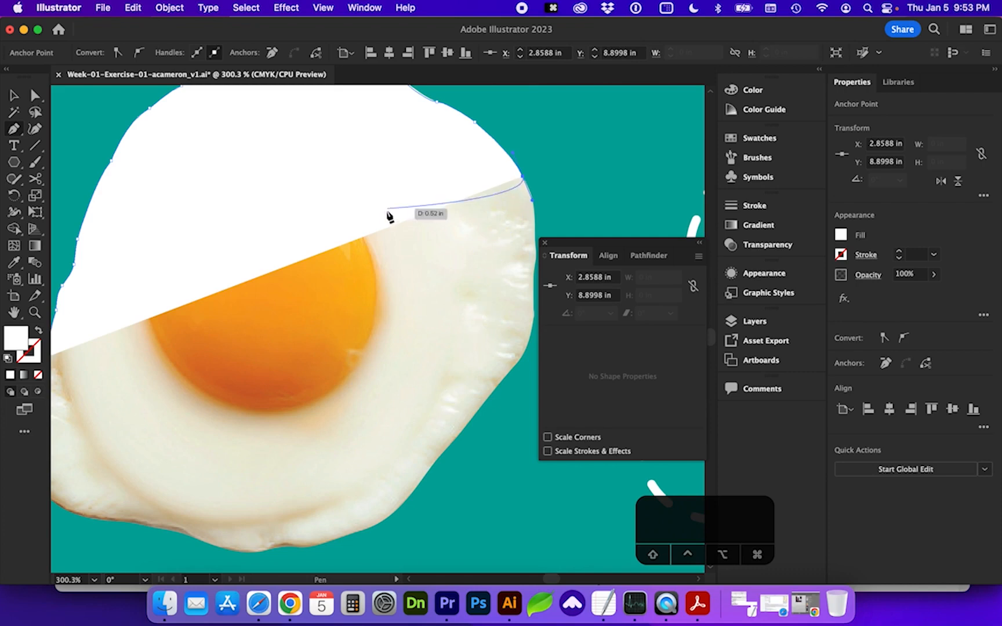
click(133, 8)
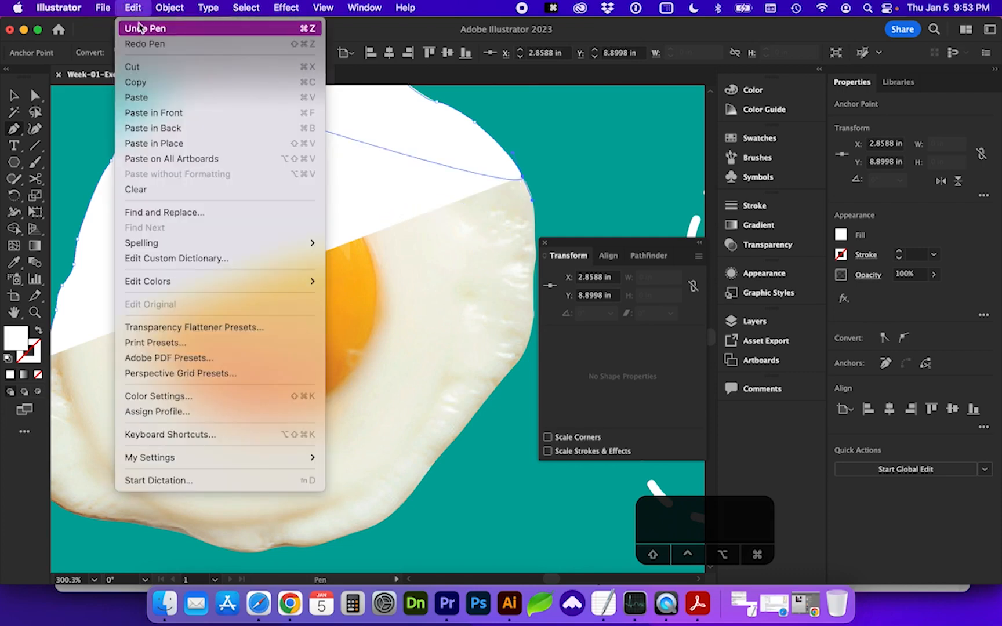
click(154, 29)
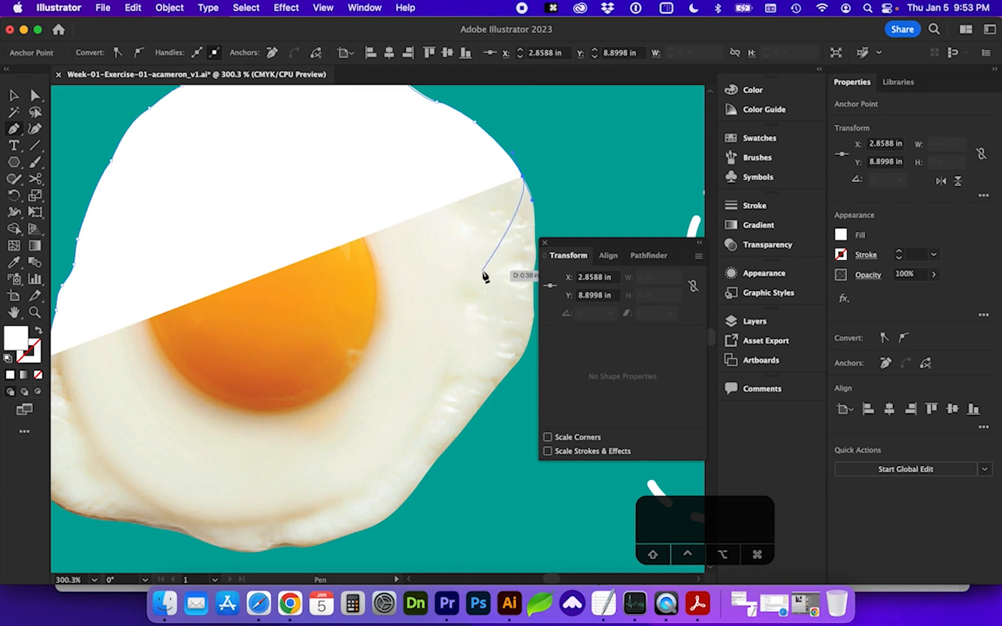
key(super+z)
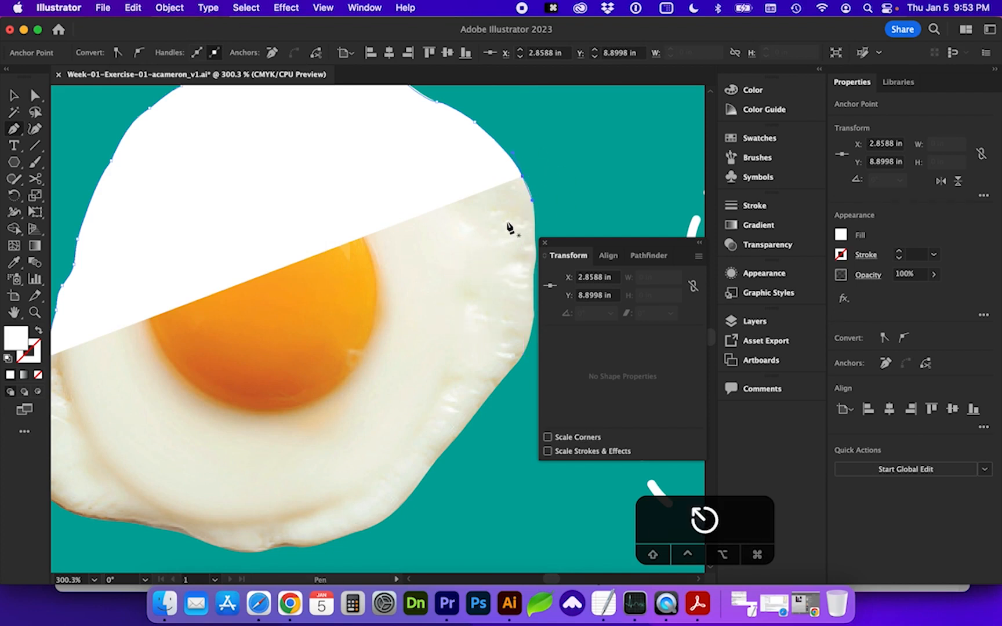
Adjust the anchor point on the egg path's upper-right edge using the Direct Selection tool
scroll(509, 228, right, 5)
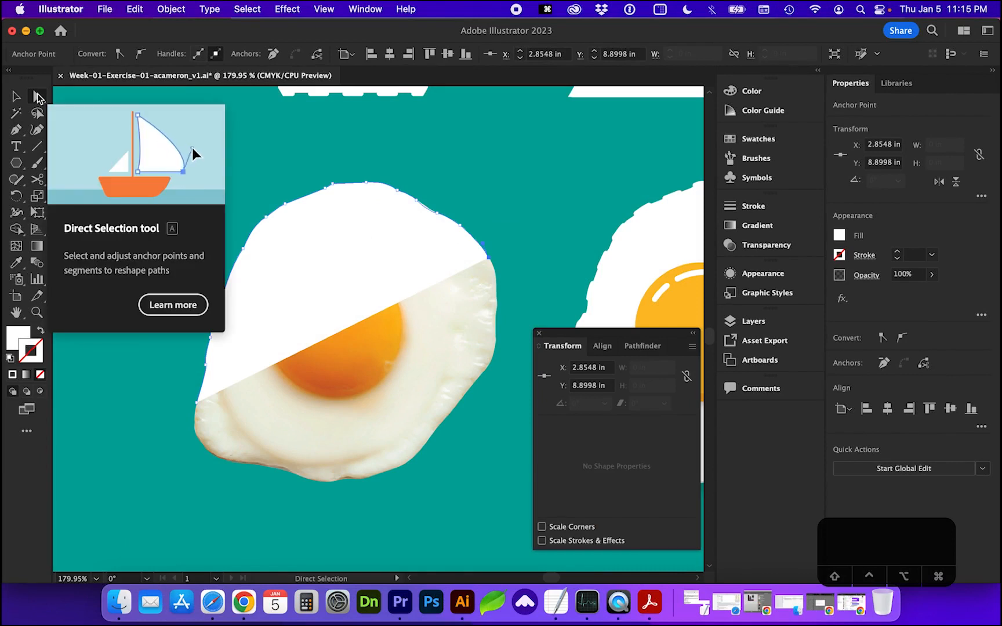
click(397, 190)
scroll(401, 194, up, 2)
scroll(400, 193, up, 1)
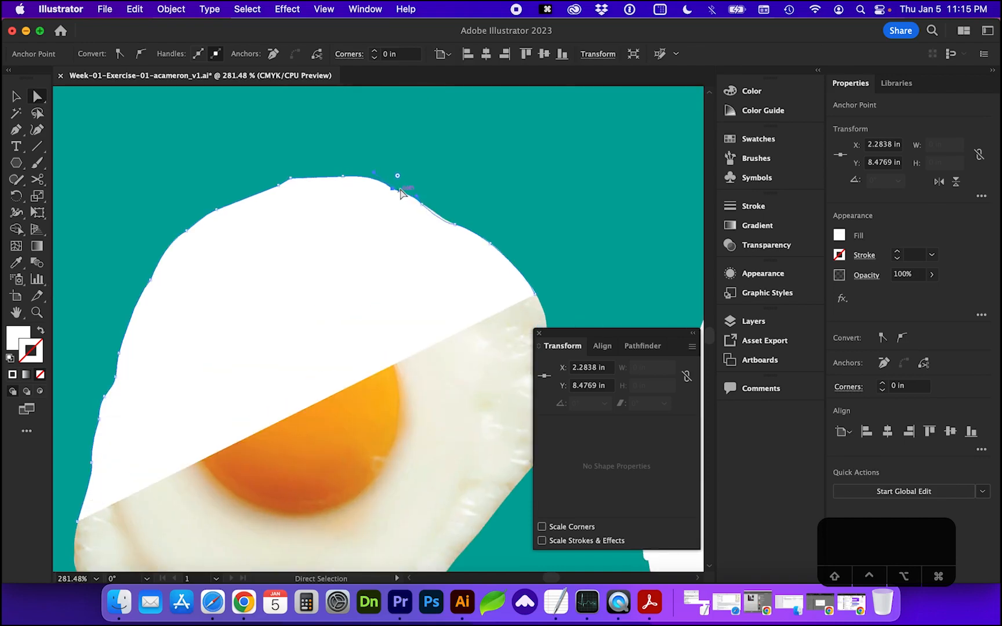
drag(391, 190, 416, 196)
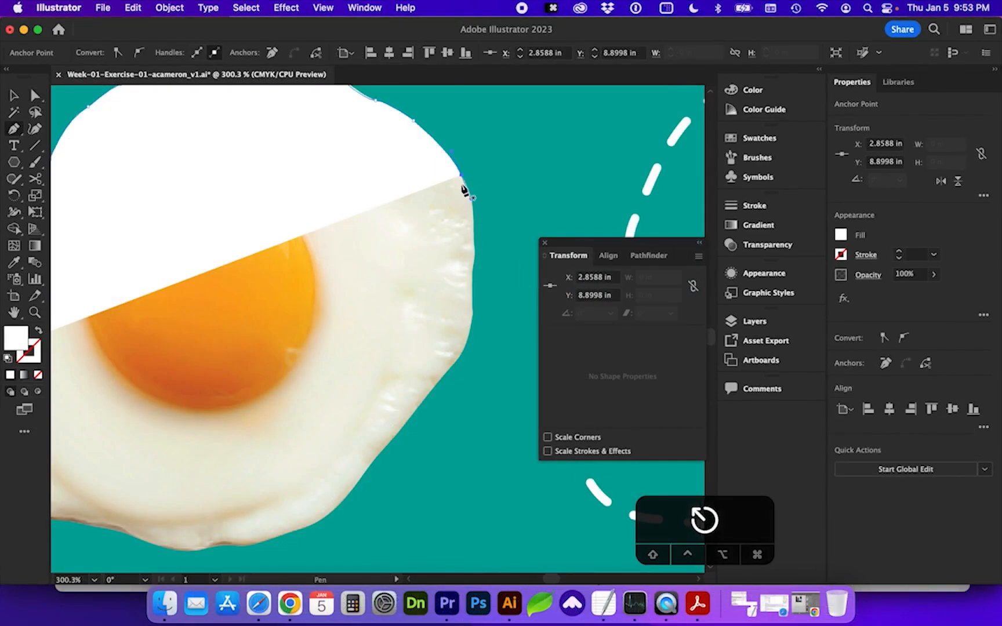
Resume the pen path at its last anchor and trace the egg's right and lower-right edges with curved segments
drag(461, 174, 472, 268)
click(472, 249)
drag(472, 314, 470, 325)
drag(447, 372, 427, 386)
drag(371, 463, 355, 487)
drag(320, 520, 309, 526)
Trace the egg's bottom and lower-left edges and close the path at its starting anchor
drag(239, 546, 223, 542)
drag(209, 548, 401, 508)
drag(383, 511, 183, 447)
drag(169, 434, 165, 414)
drag(169, 378, 173, 360)
drag(183, 315, 181, 309)
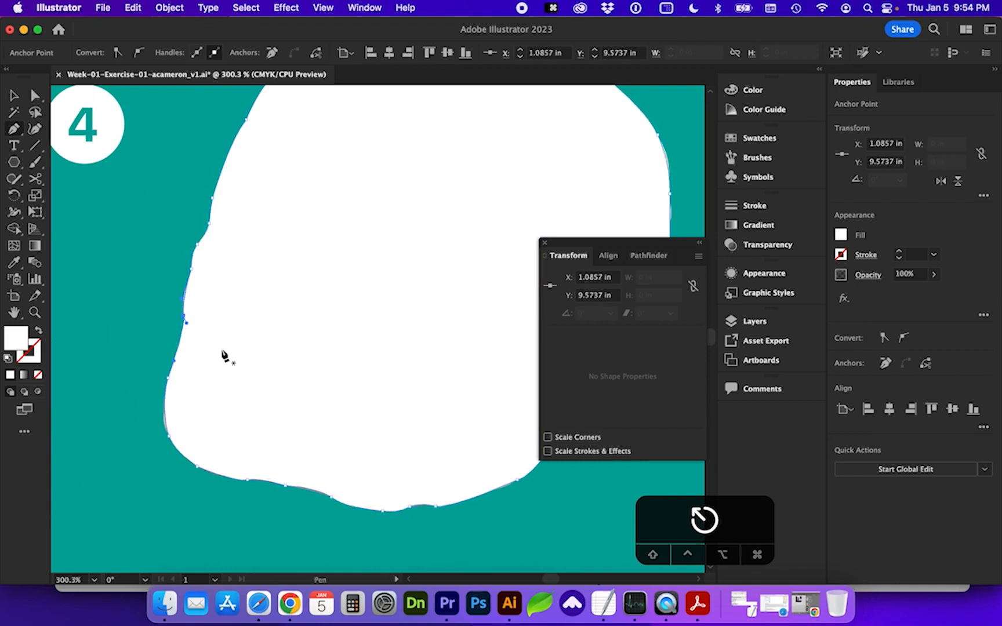
Select the whole traced egg path with the Selection tool
click(13, 95)
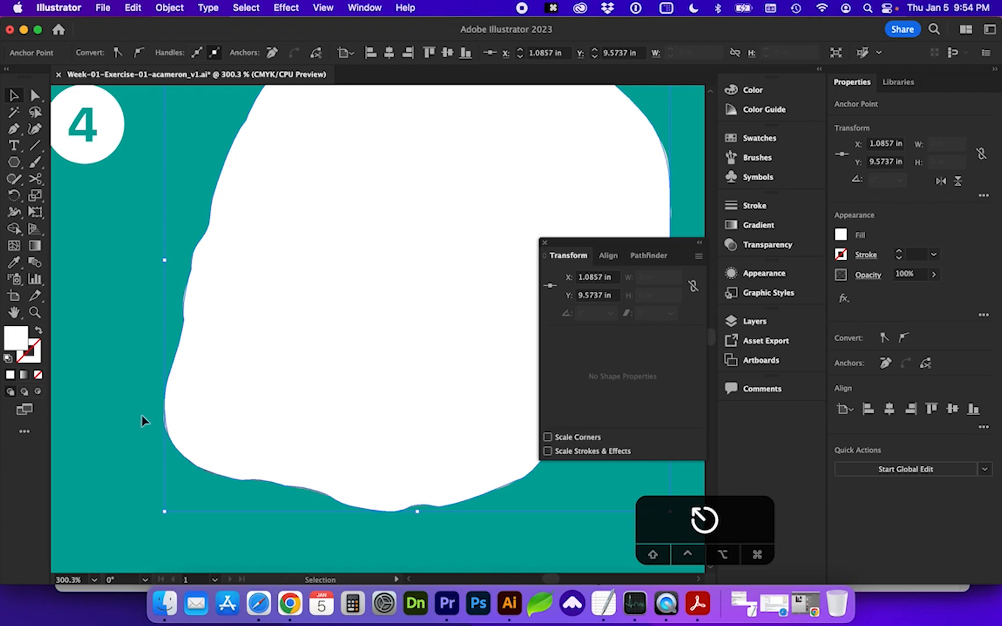
click(167, 400)
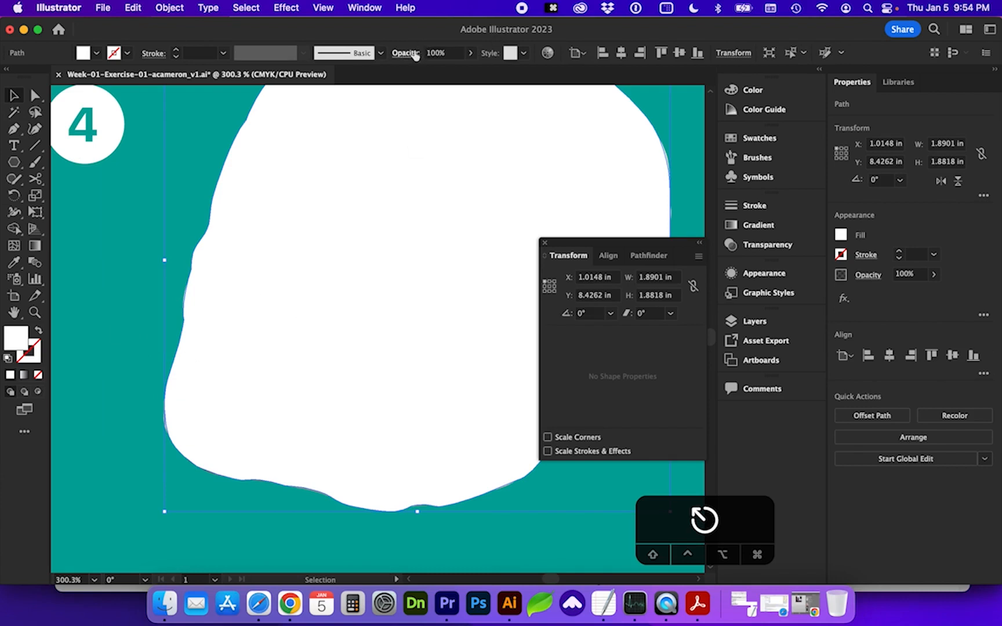
click(97, 343)
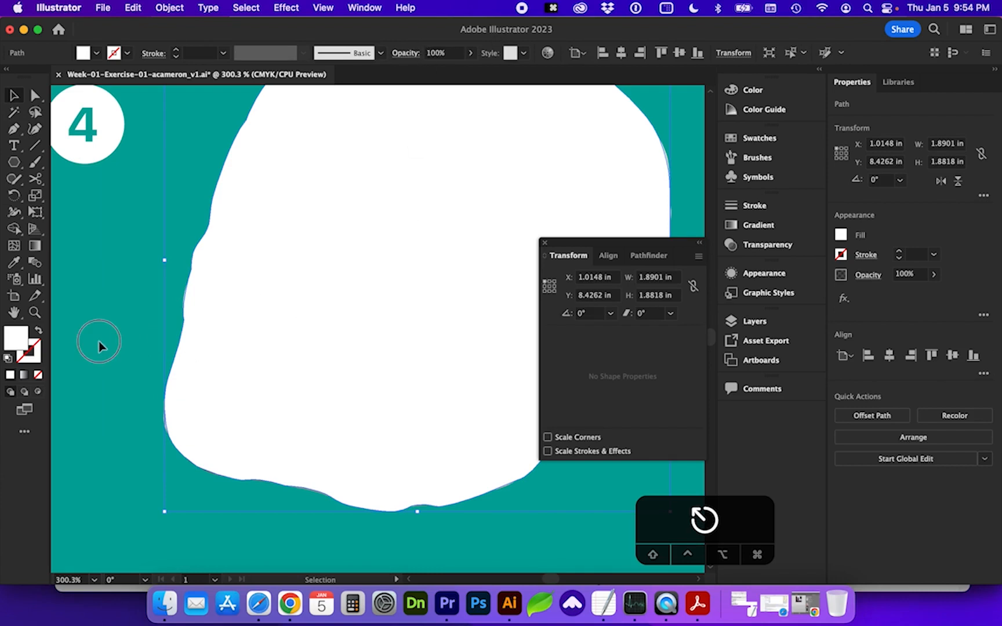
click(291, 298)
click(470, 52)
mouse_move(469, 68)
mouse_down()
mouse_move(440, 72)
mouse_move(478, 74)
mouse_up()
click(321, 277)
Swap the egg path's fill and stroke so it has a white 1 pt outline and no fill
click(38, 331)
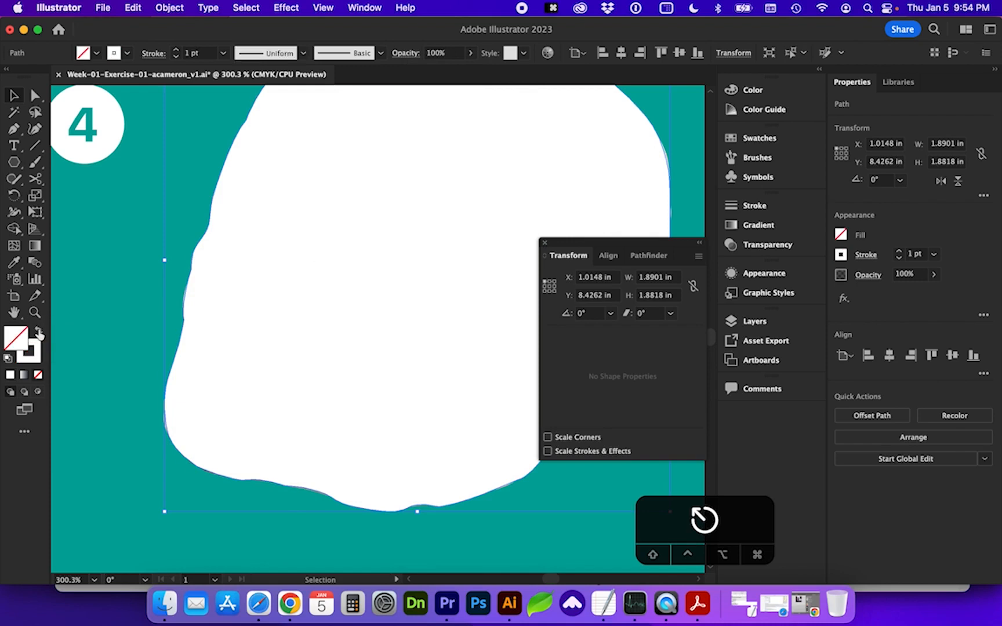
click(38, 332)
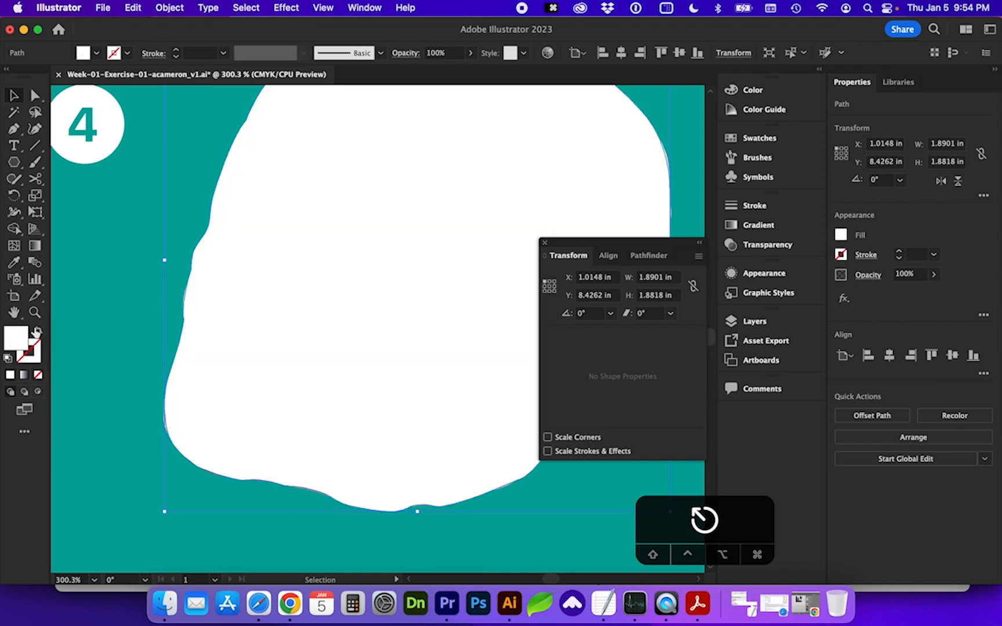
click(40, 333)
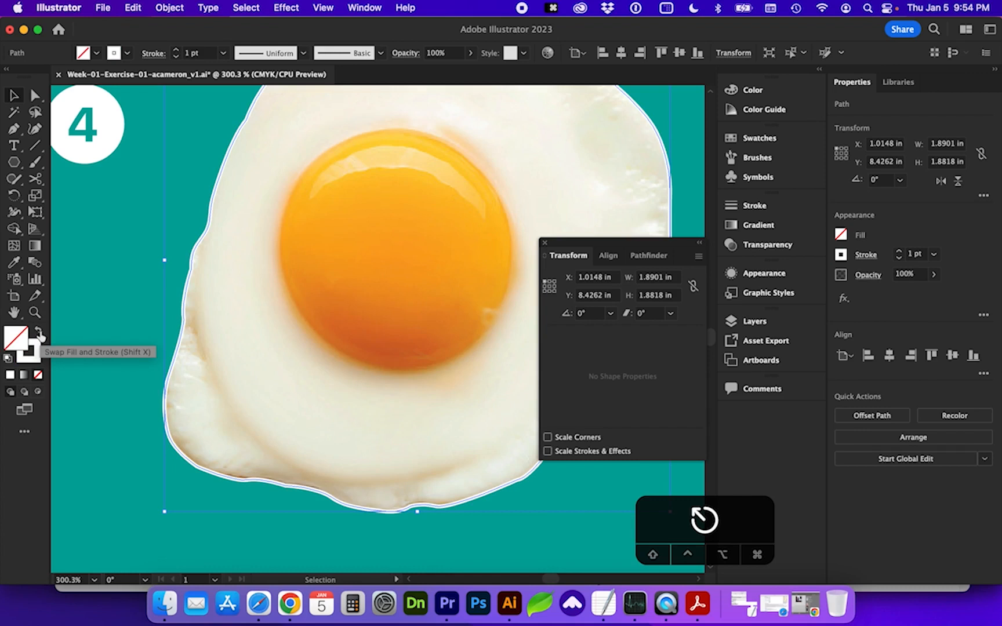
click(39, 333)
click(39, 333)
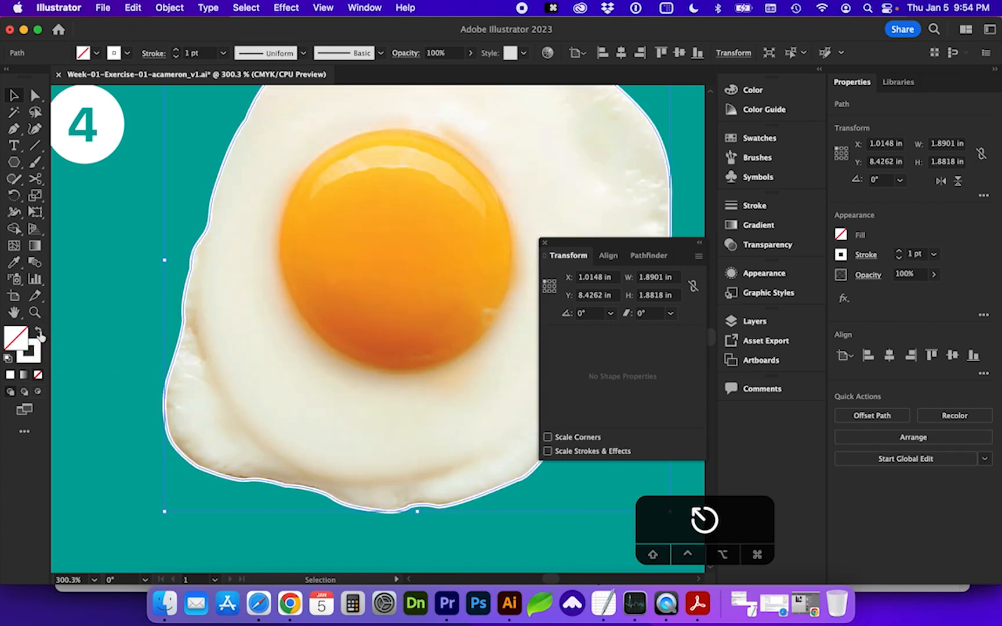
Set the egg path's stroke to the magenta swatch
scroll(178, 339, down, 2)
click(35, 351)
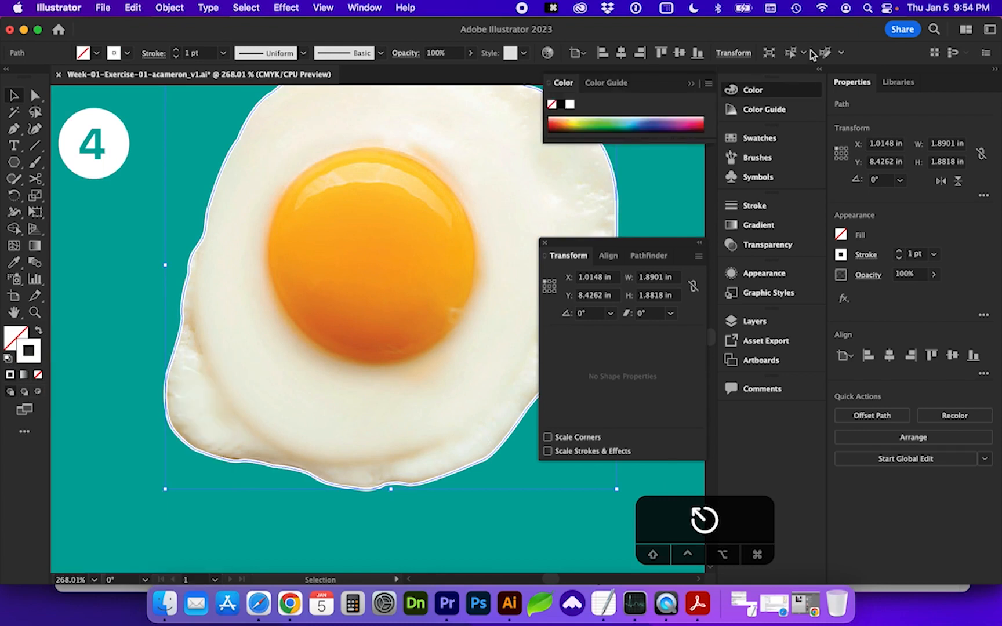
click(766, 141)
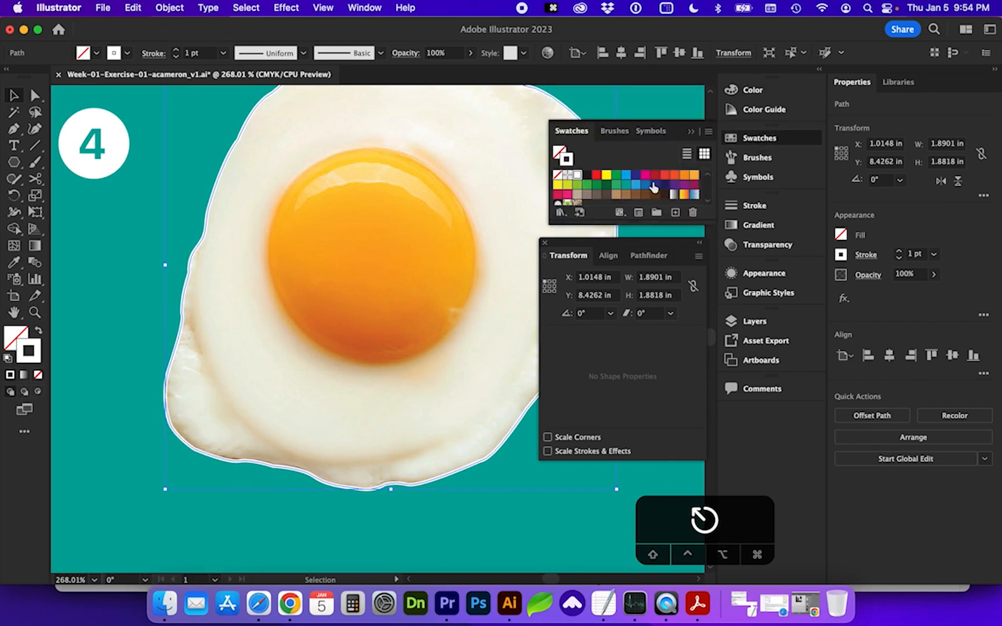
click(647, 180)
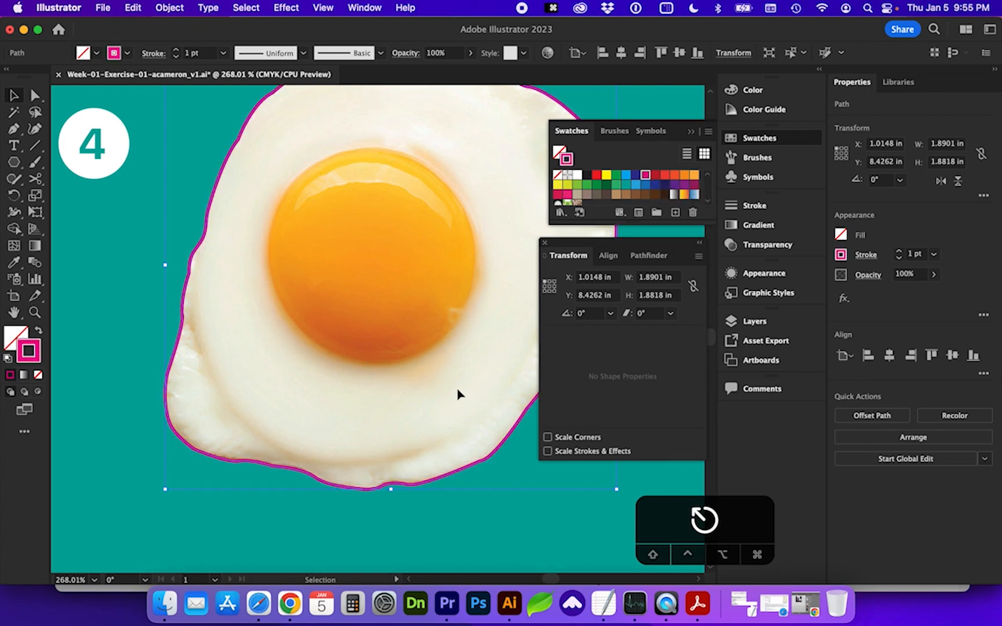
Move the traced egg path horizontally from the photo onto the dashed Pen Tool outline in row 4
scroll(409, 429, right, 3)
click(36, 312)
key(alt)
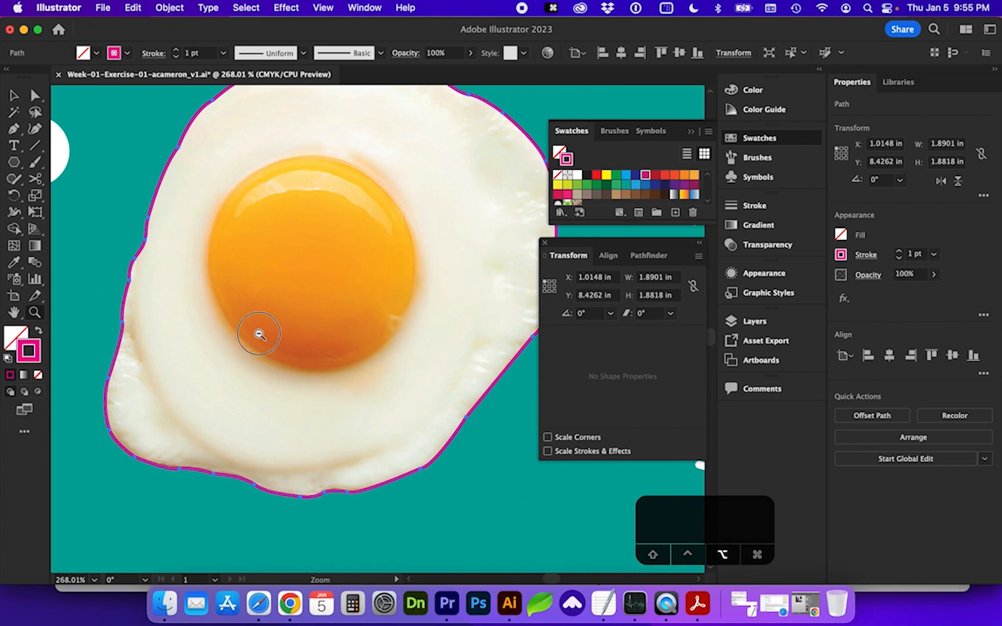
alt+click(259, 335)
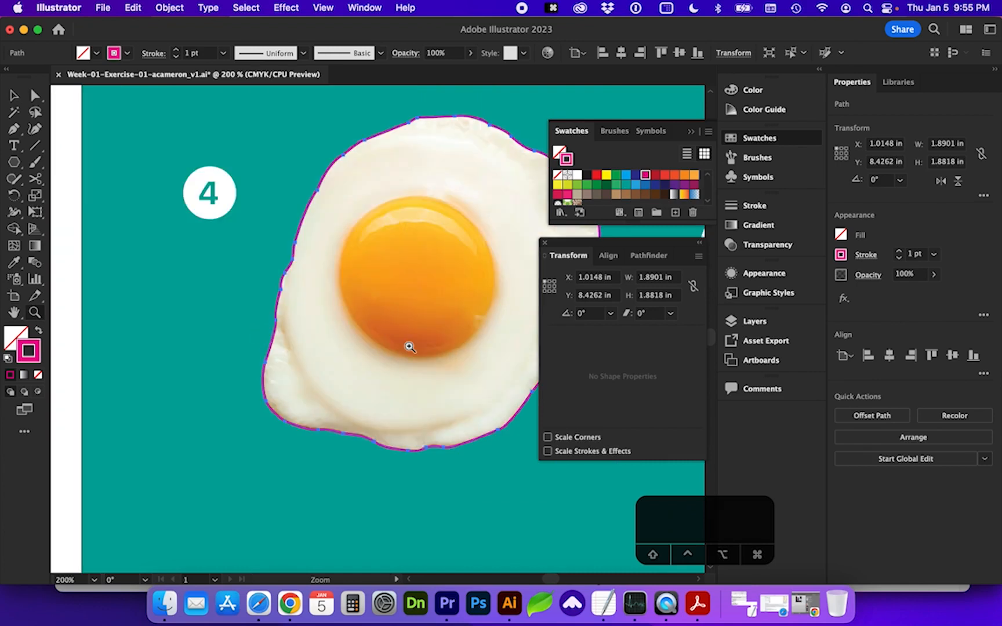
key(super+minus)
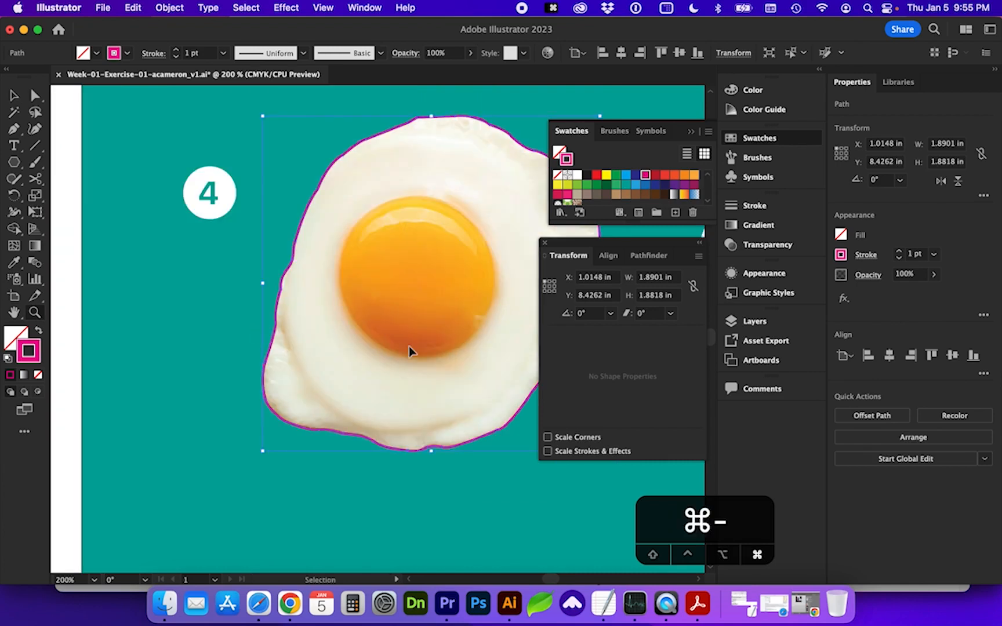
key(super+equal)
key(super+minus)
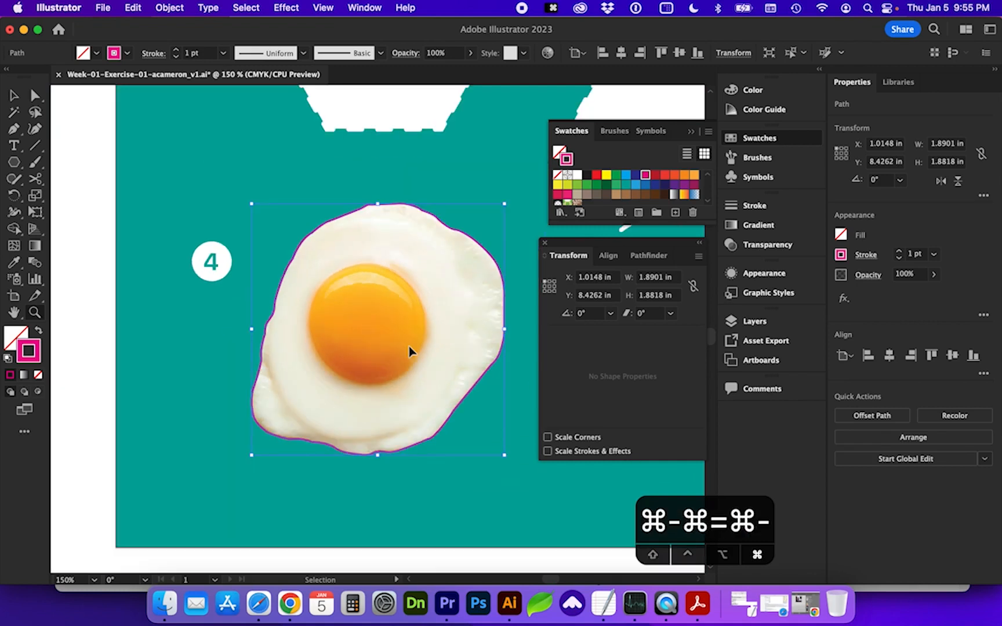
scroll(409, 348, right, 6)
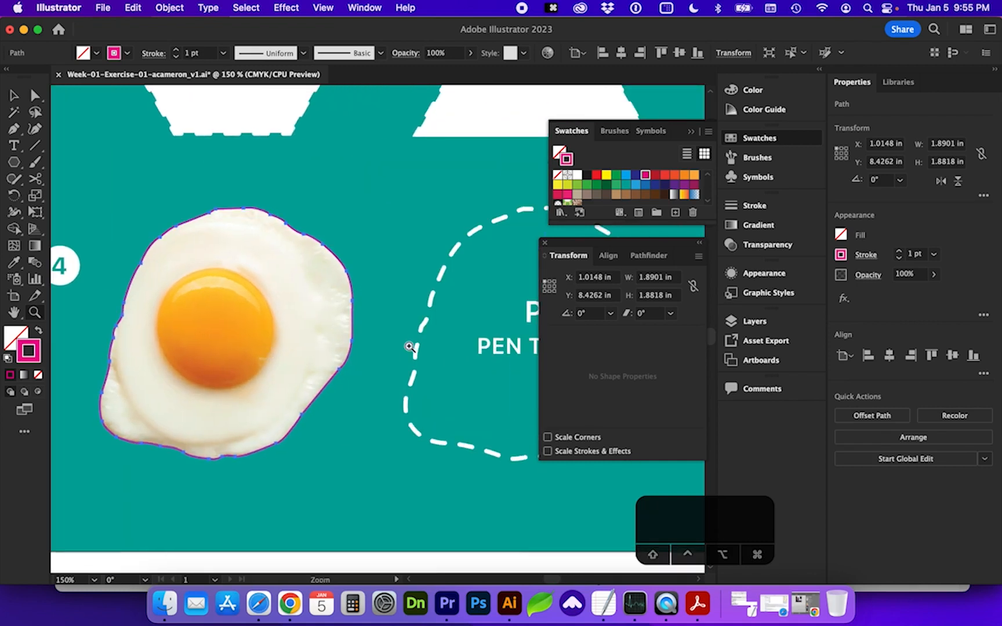
click(14, 95)
scroll(187, 397, right, 3)
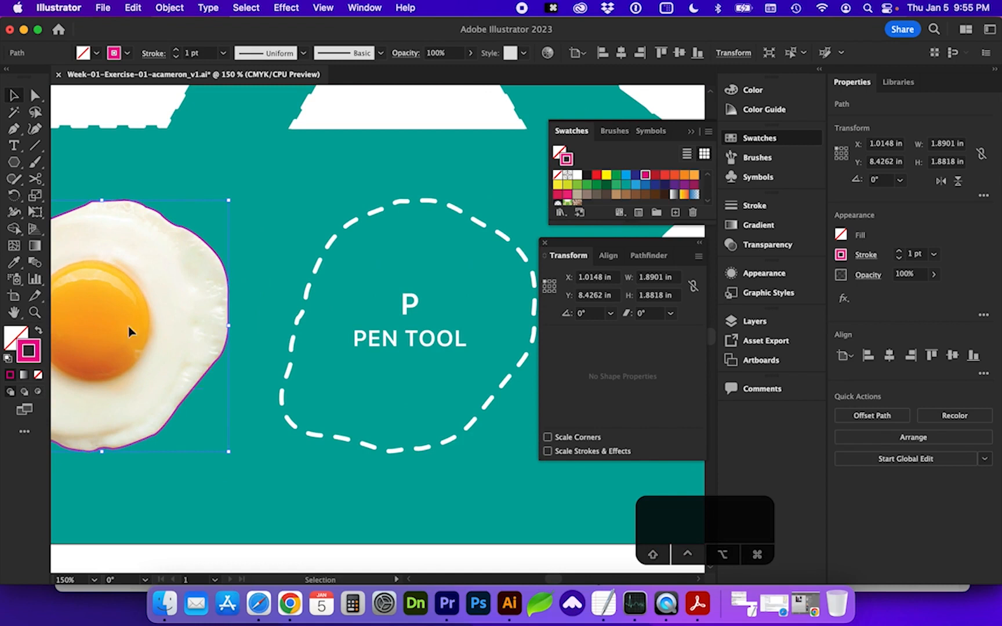
drag(186, 396, 492, 381)
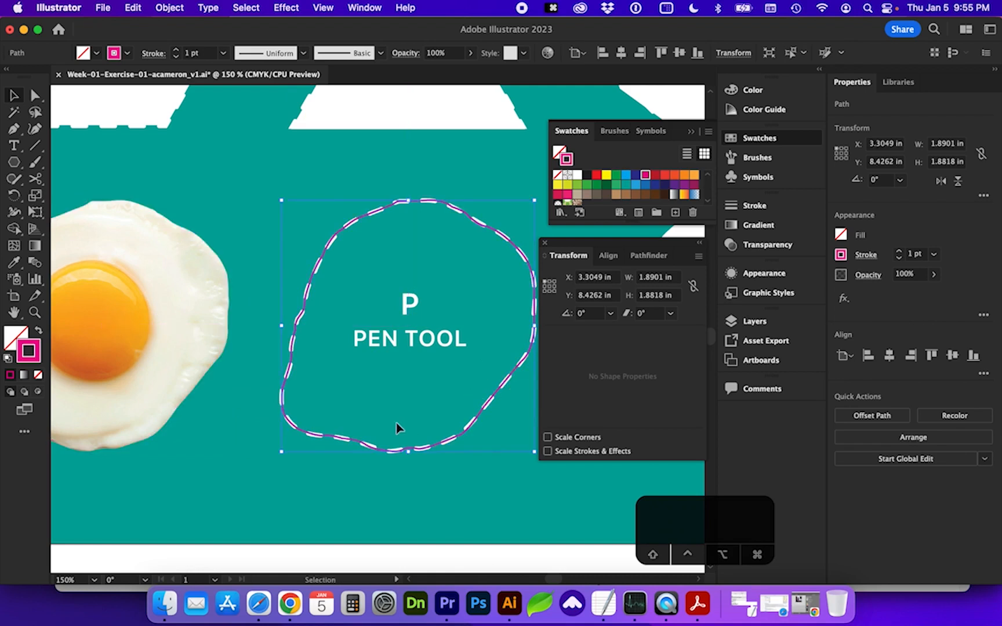
Fill the traced egg shape with the off-white sampled from the egg white in the photo using the Eyedropper
scroll(396, 423, left, 3)
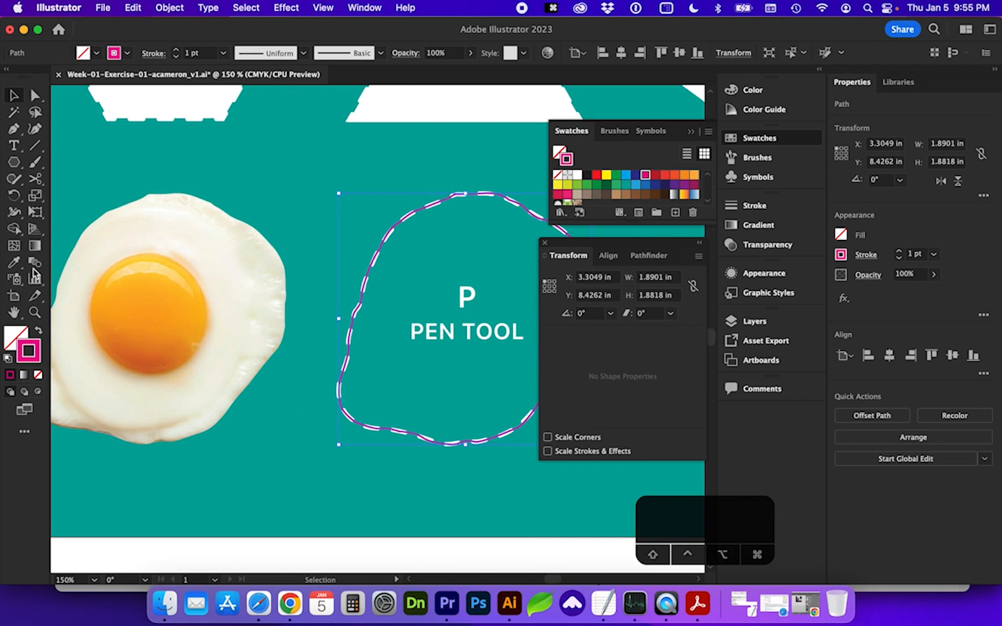
click(14, 262)
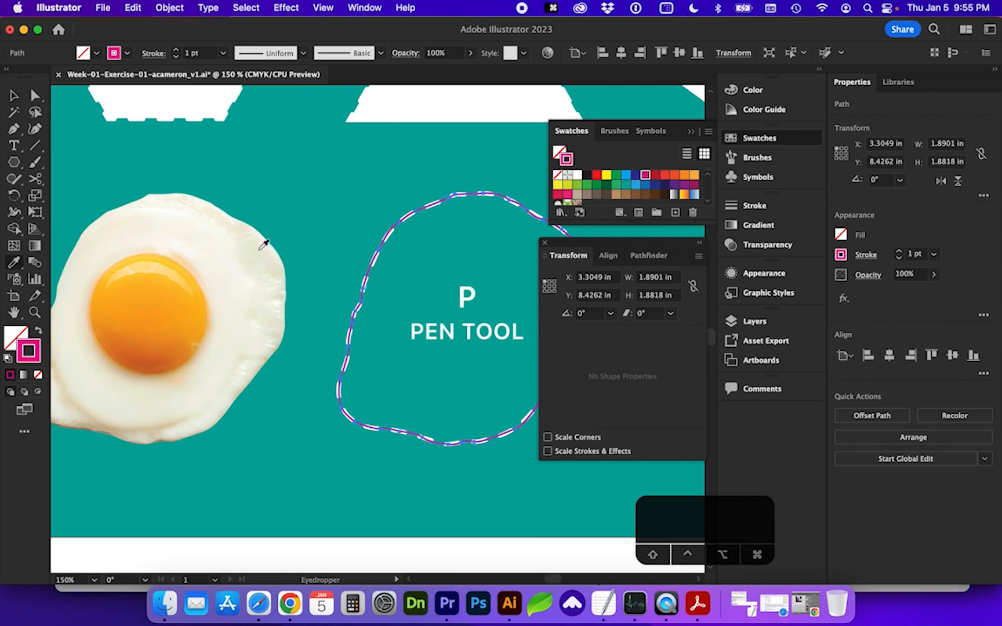
click(259, 249)
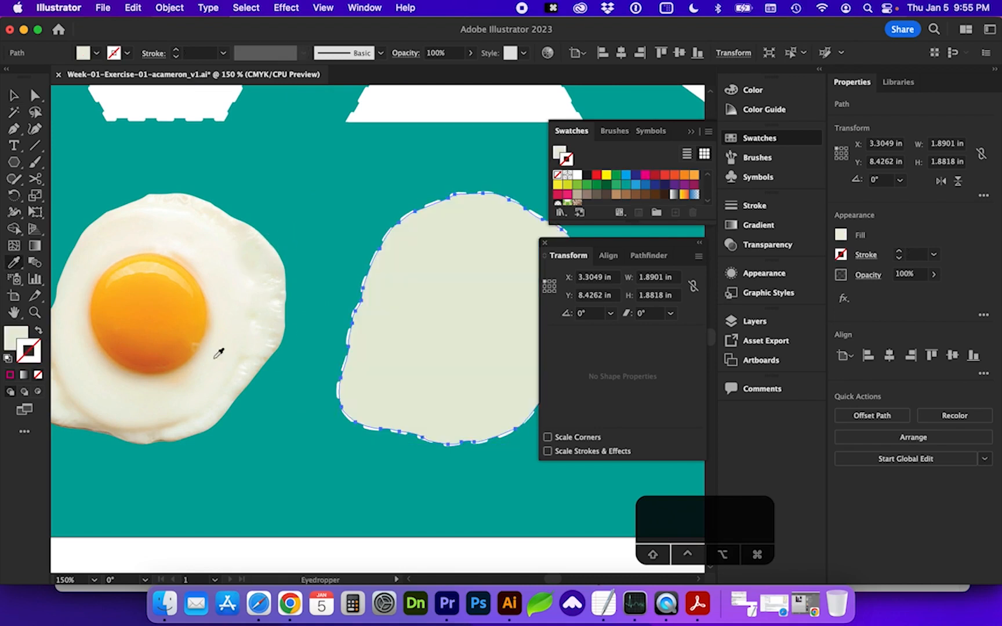
Draw a circle about 0.87 in wide over the yolk in the egg photo with the Ellipse tool, starting from its center
scroll(103, 295, down, 3)
scroll(201, 287, right, 5)
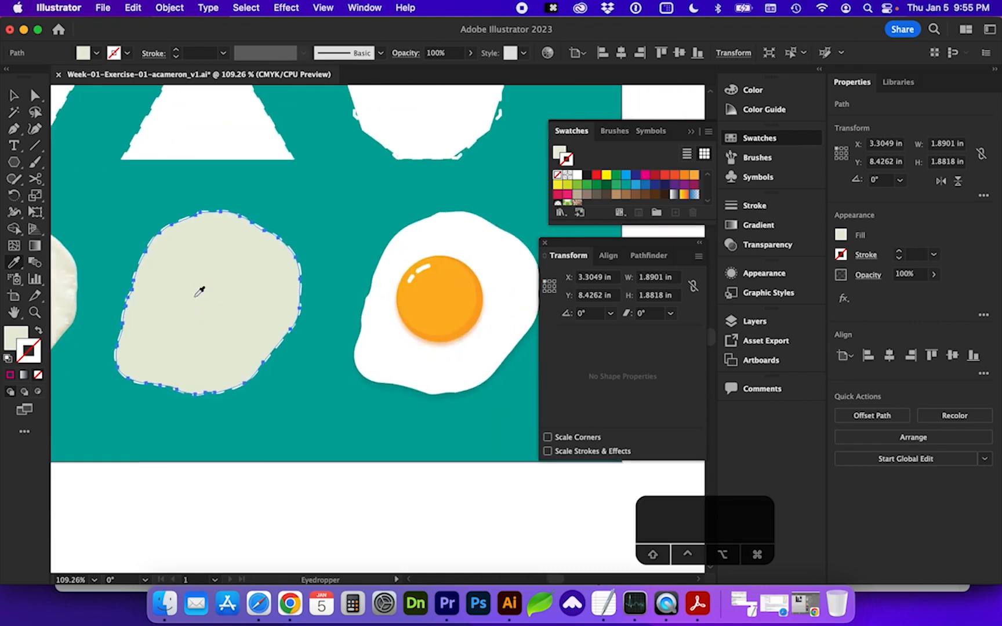
scroll(261, 300, left, 6)
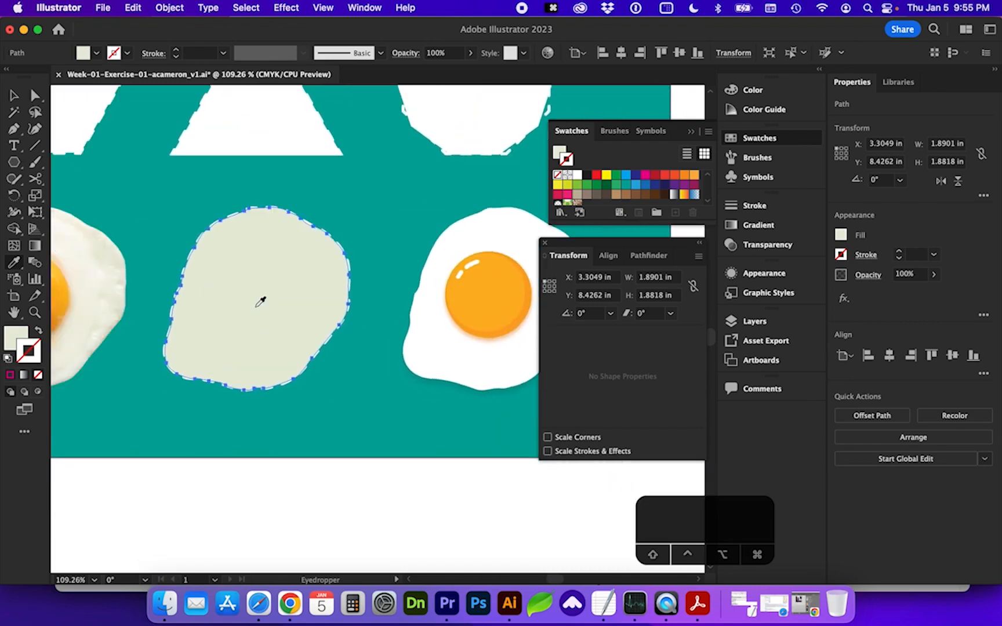
scroll(144, 250, left, 1)
key(z)
drag(65, 183, 348, 389)
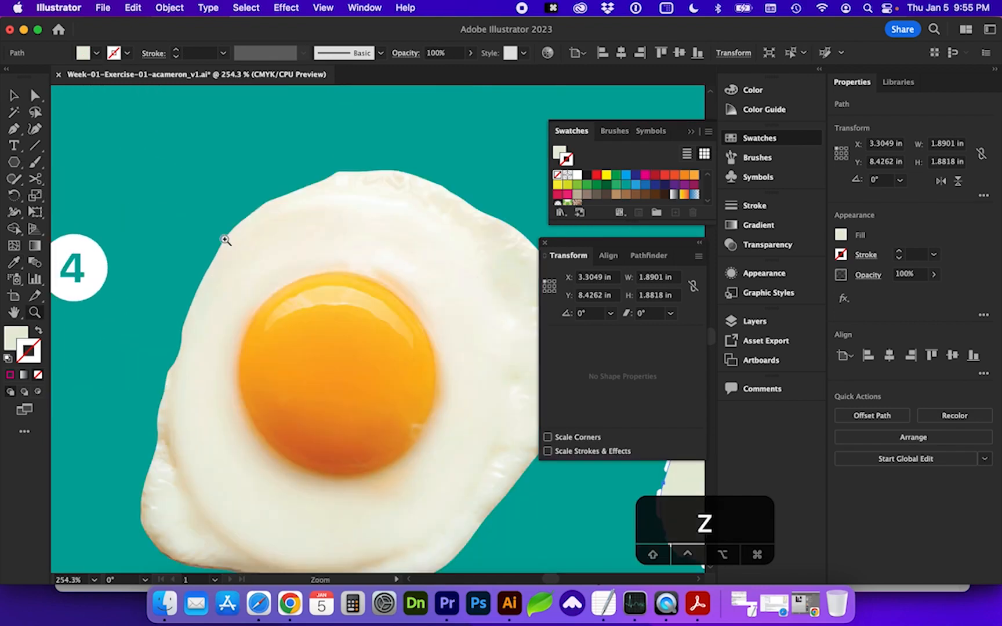
scroll(225, 240, down, 4)
scroll(225, 239, right, 2)
drag(14, 162, 72, 192)
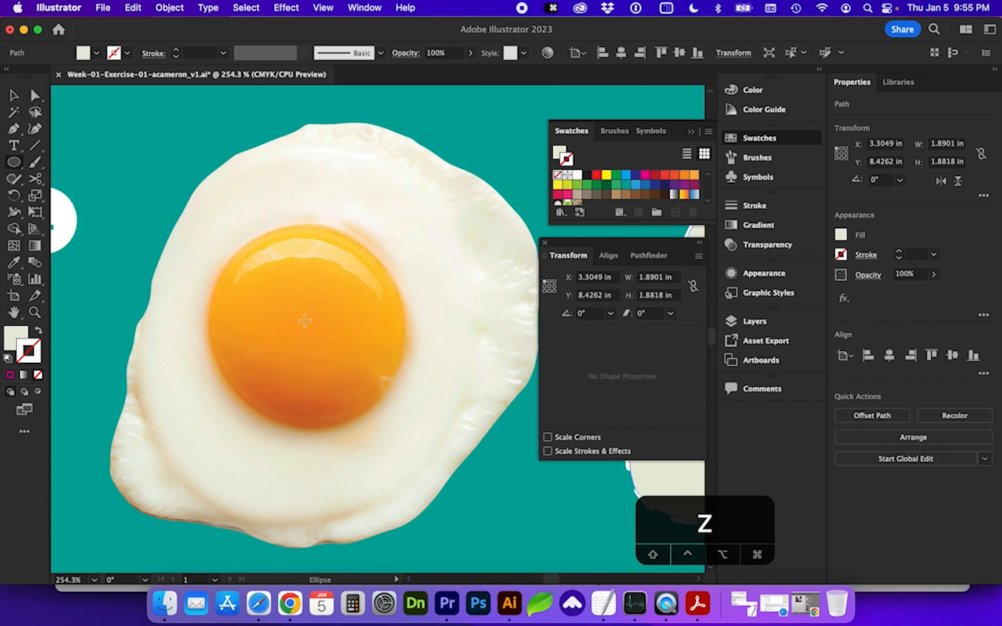
key(alt)
mouse_move(305, 323)
mouse_down()
mouse_move(397, 396)
mouse_move(397, 407)
mouse_move(358, 398)
mouse_move(391, 400)
mouse_move(403, 414)
mouse_up()
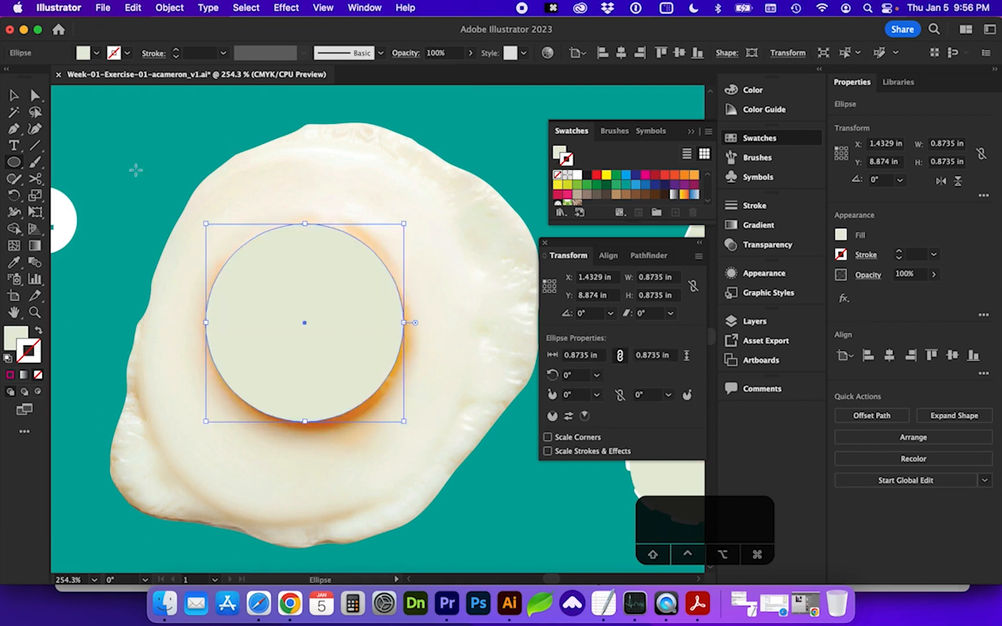
Move the circle partly off the yolk and fill it with the orange sampled from the photographed yolk
click(14, 95)
click(252, 313)
drag(252, 313, 425, 327)
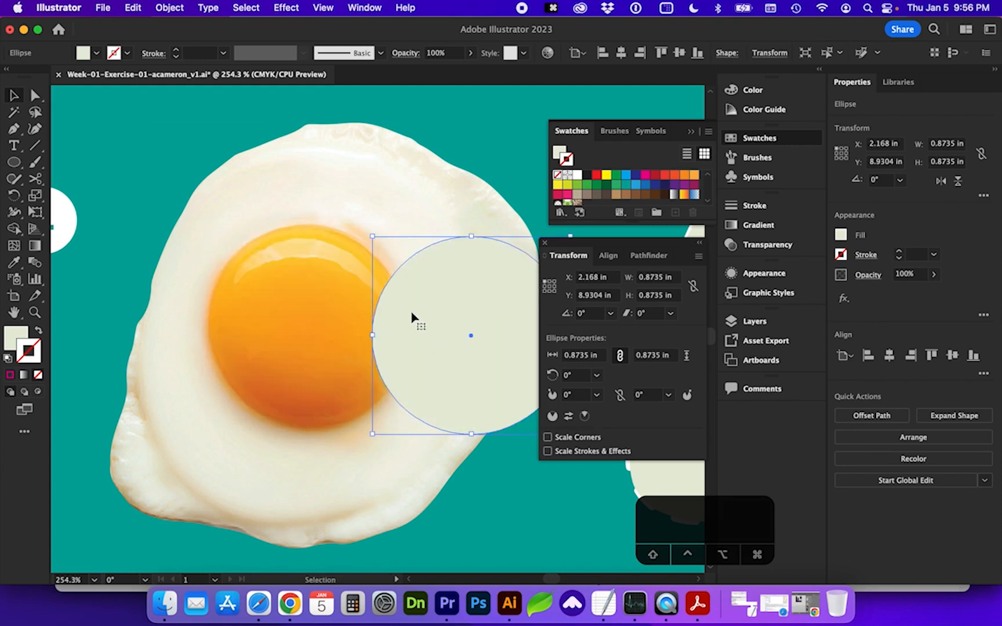
click(15, 266)
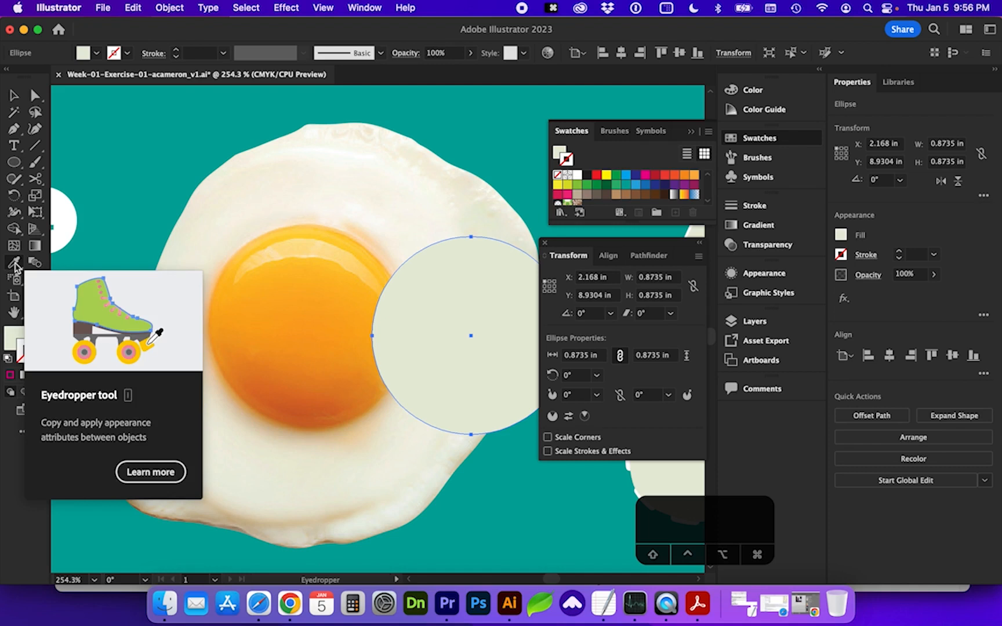
click(305, 305)
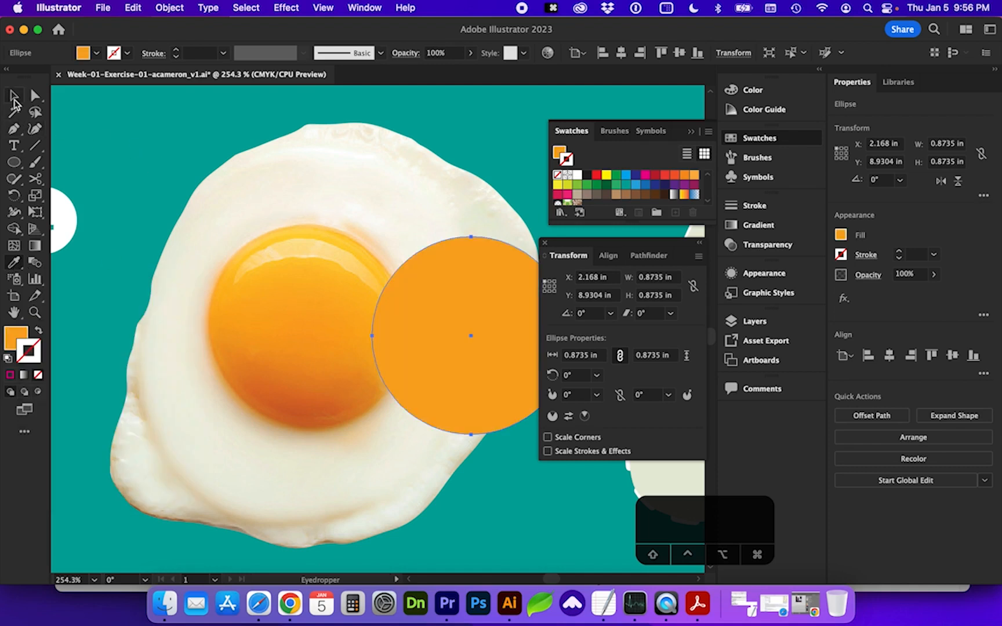
Move the orange circle horizontally onto the middle of the traced egg shape as its yolk
click(15, 96)
scroll(301, 264, right, 5)
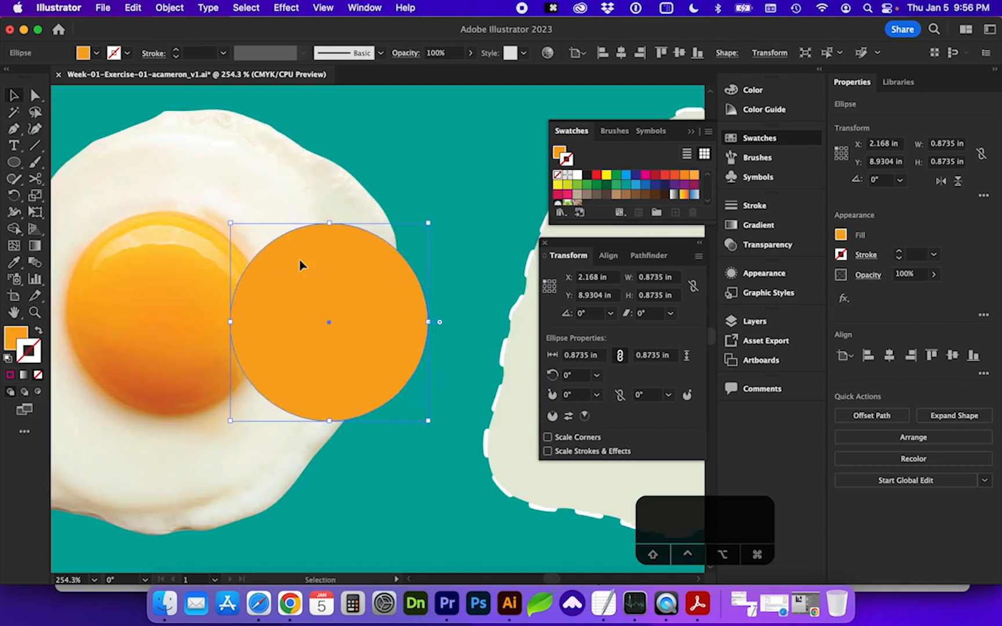
scroll(299, 266, right, 3)
scroll(299, 265, down, 3)
scroll(299, 265, down, 3)
drag(259, 270, 459, 269)
scroll(384, 313, right, 2)
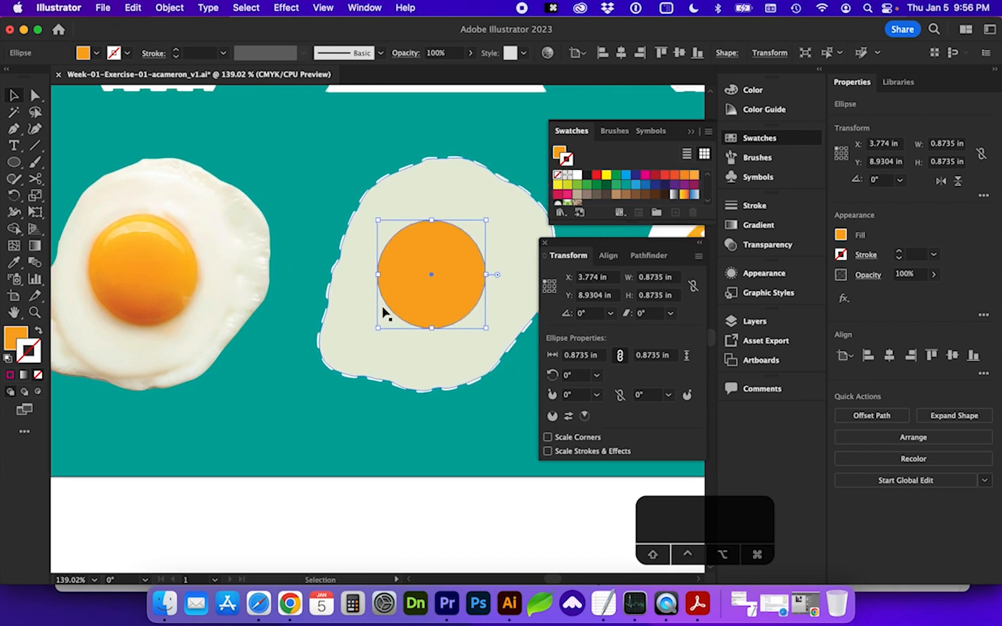
Examine the yolk of the finished example egg in row 4 for its shading, highlights and shadow
scroll(383, 313, right, 10)
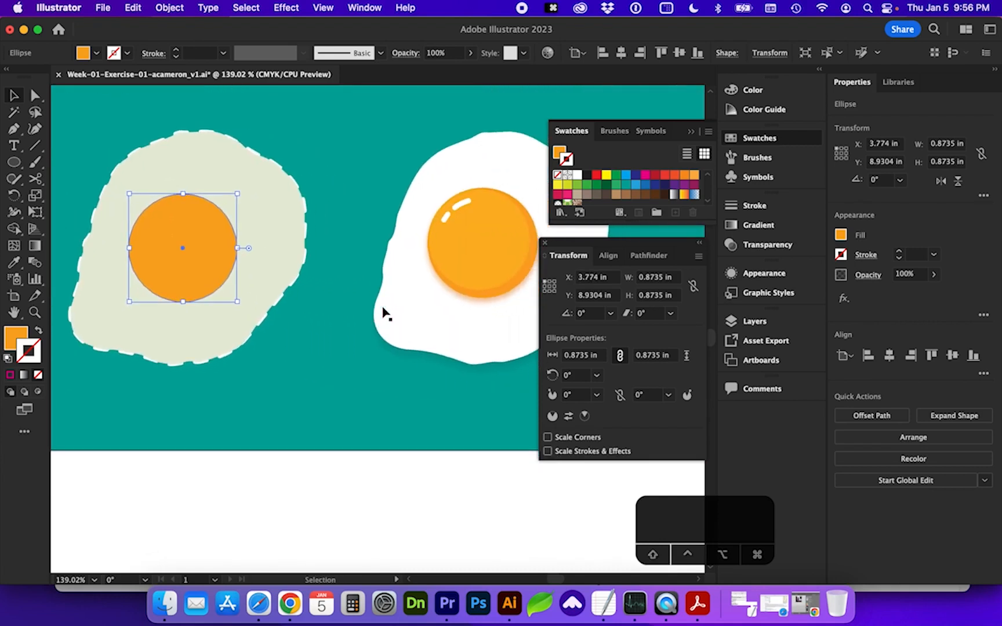
scroll(383, 313, right, 2)
key(z)
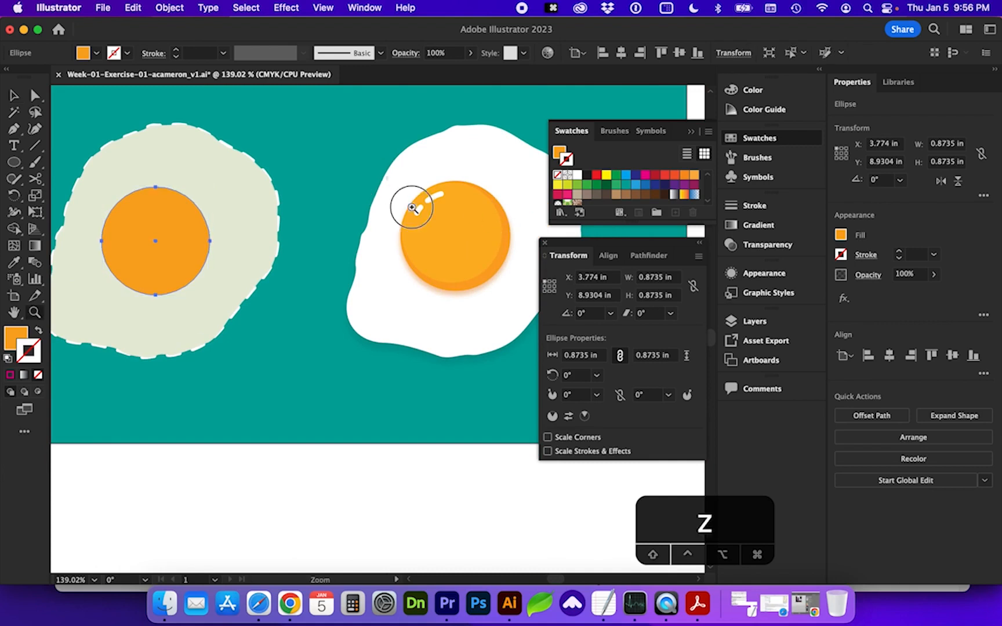
drag(392, 177, 532, 320)
scroll(401, 381, down, 10)
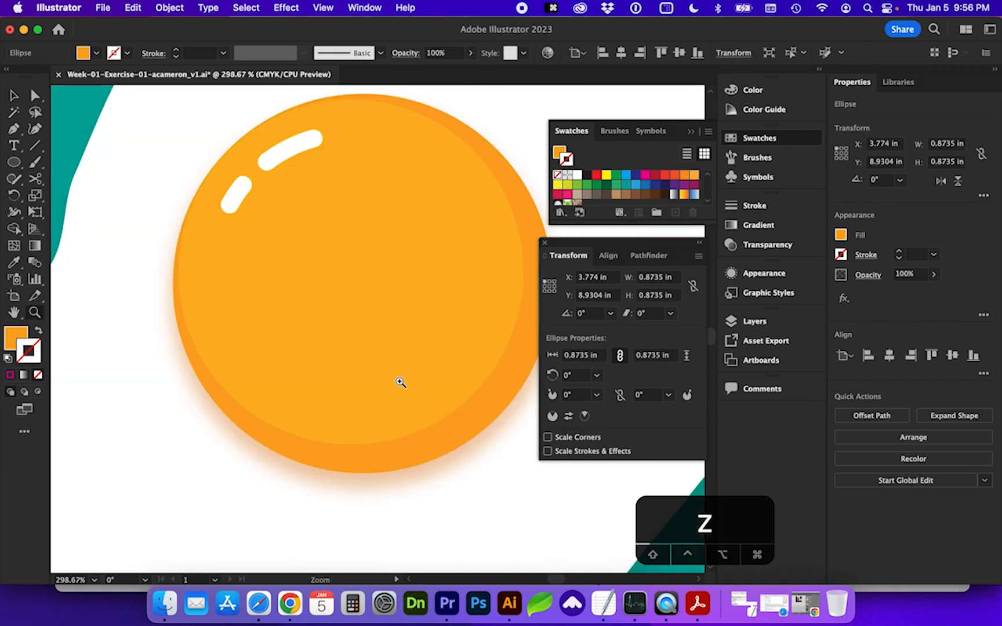
scroll(399, 382, right, 1)
scroll(400, 382, down, 2)
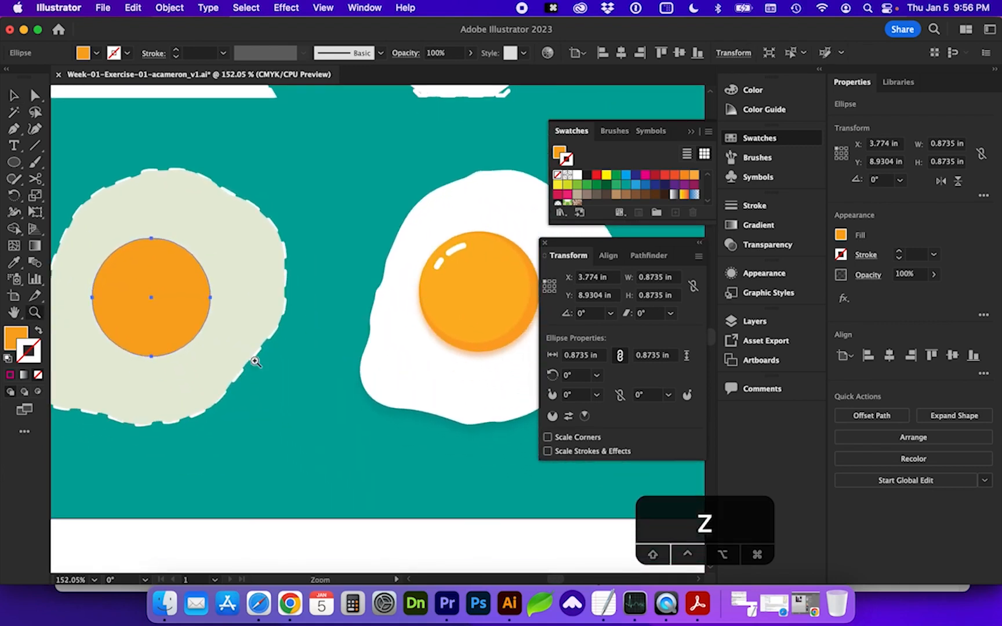
Paste a copy of the orange yolk circle in front and scale it proportionally to about 0.82 in wide, keeping its upper-left corner fixed
key(super+c)
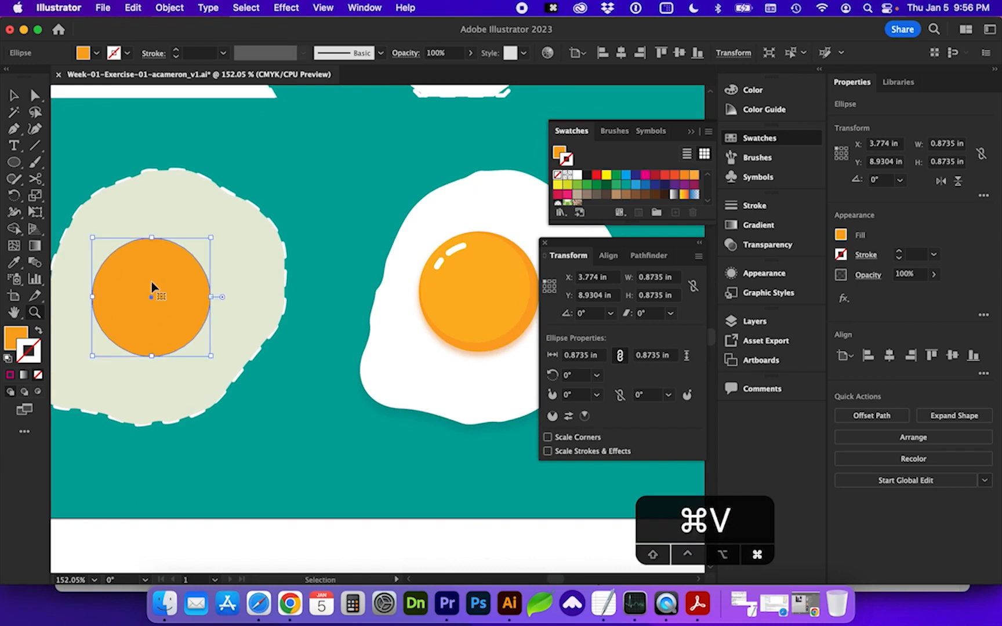
key(super+v)
key(super+z)
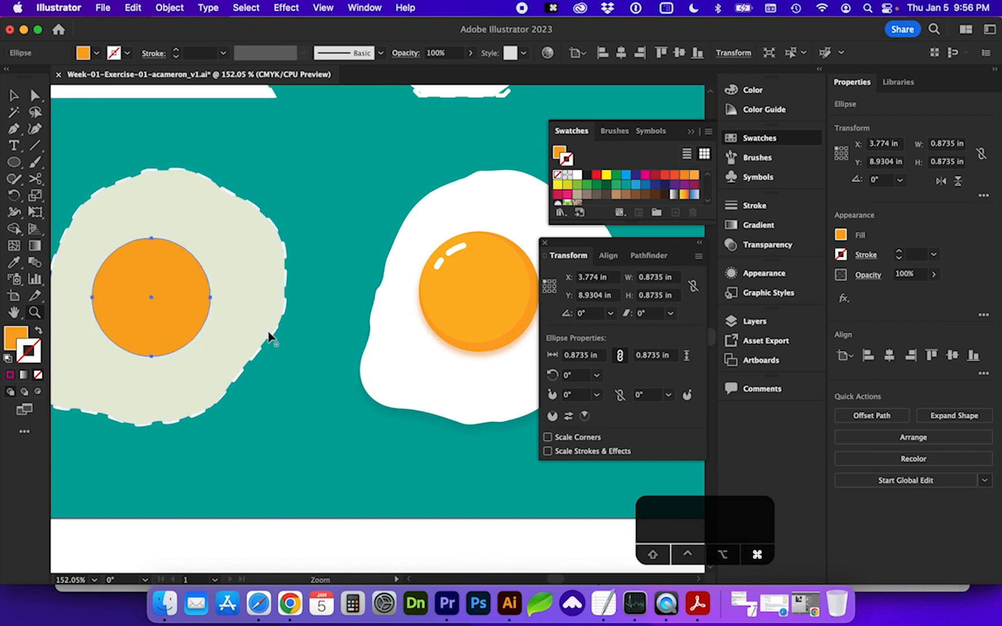
key(super+f)
scroll(176, 308, left, 2)
key(v)
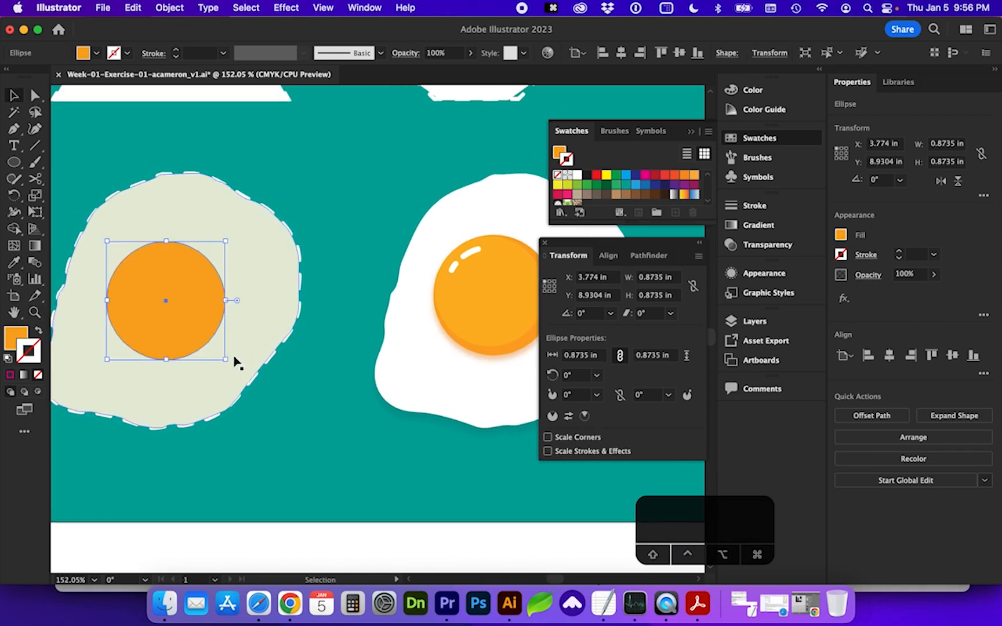
drag(225, 361, 108, 242)
scroll(215, 339, left, 1)
scroll(216, 339, left, 5)
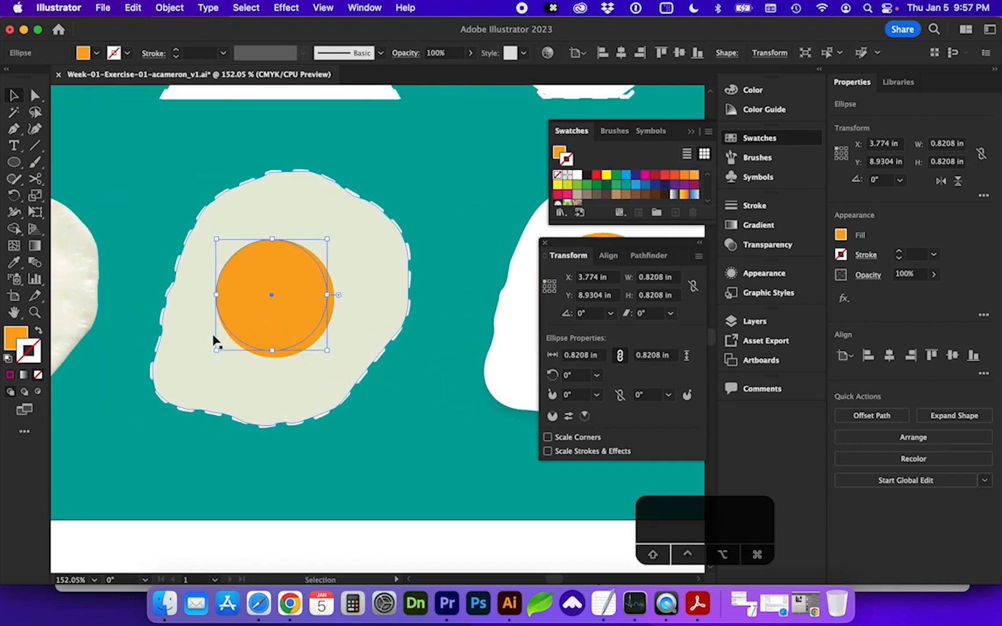
Fill the smaller yolk circle with the lighter yellow-orange sampled from the photographed yolk
key(i)
scroll(219, 328, left, 5)
click(82, 256)
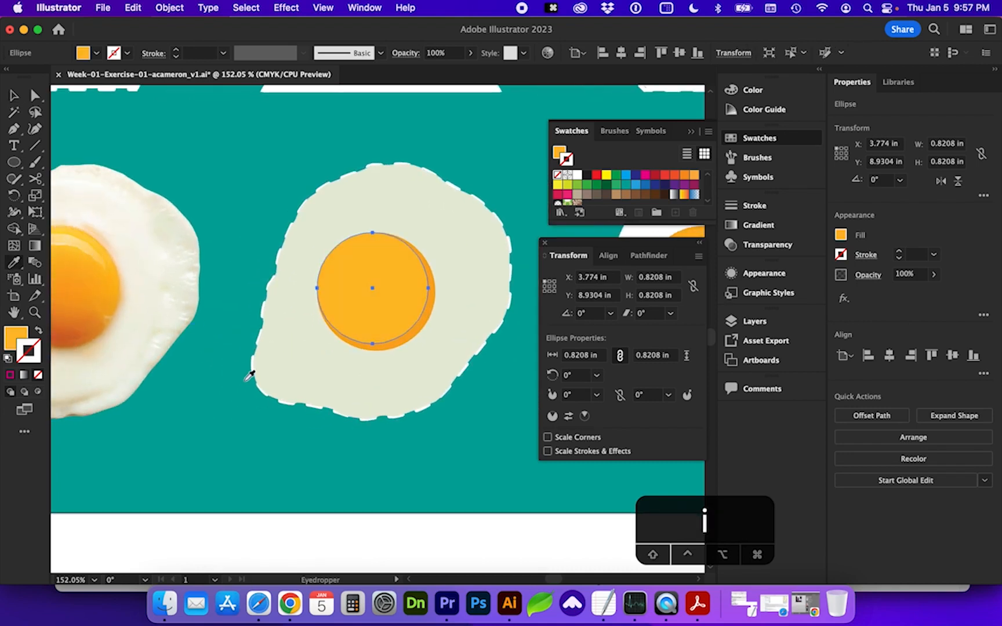
Examine the white highlight strokes on the example egg's yolk up close and uncover that yolk for comparison
scroll(249, 376, right, 10)
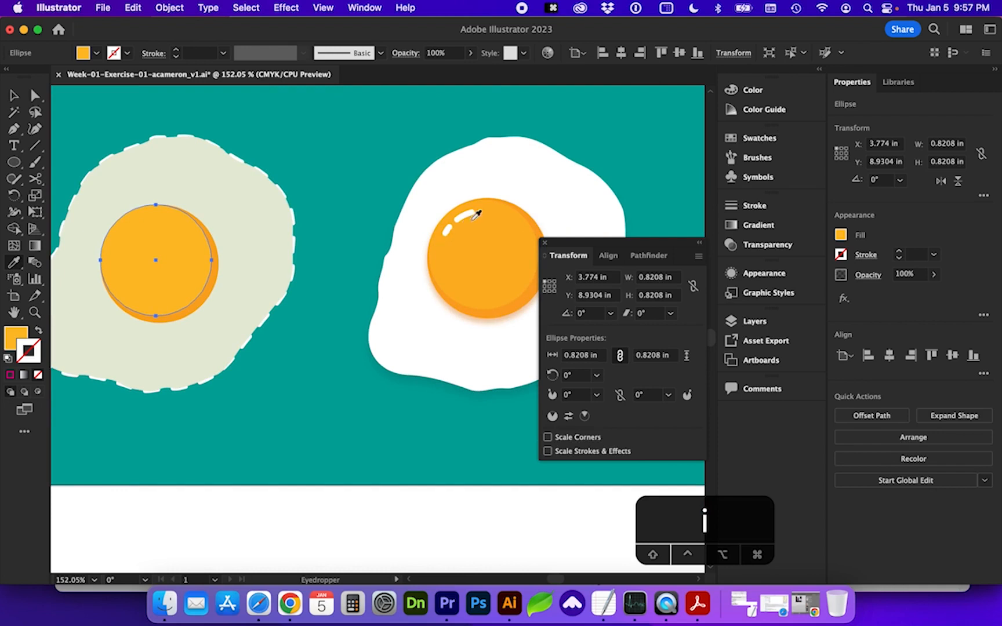
key(z)
drag(399, 177, 551, 313)
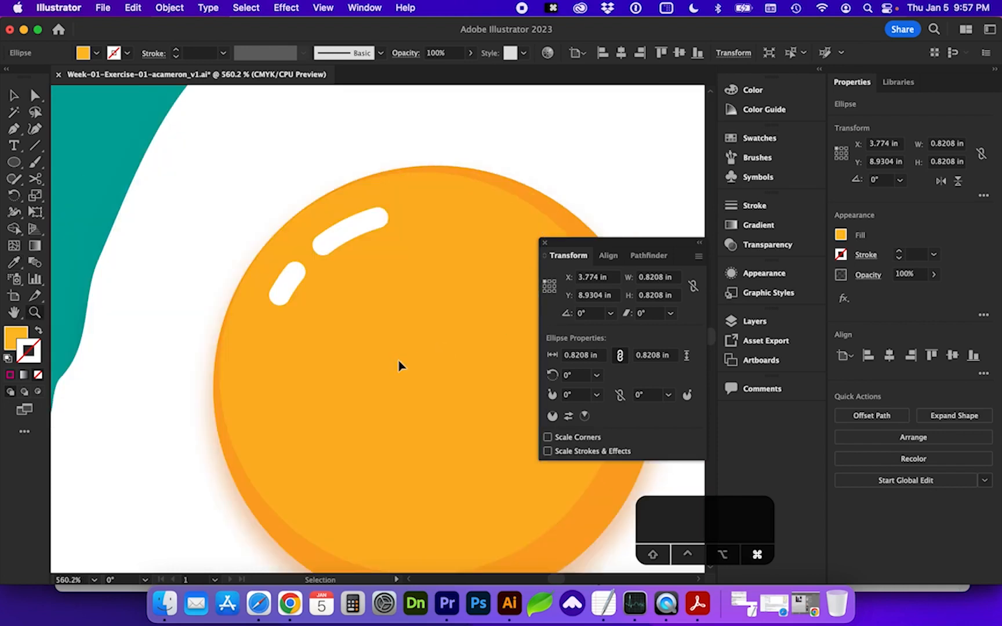
key(super+minus)
key(super+minus)
scroll(389, 372, down, 1)
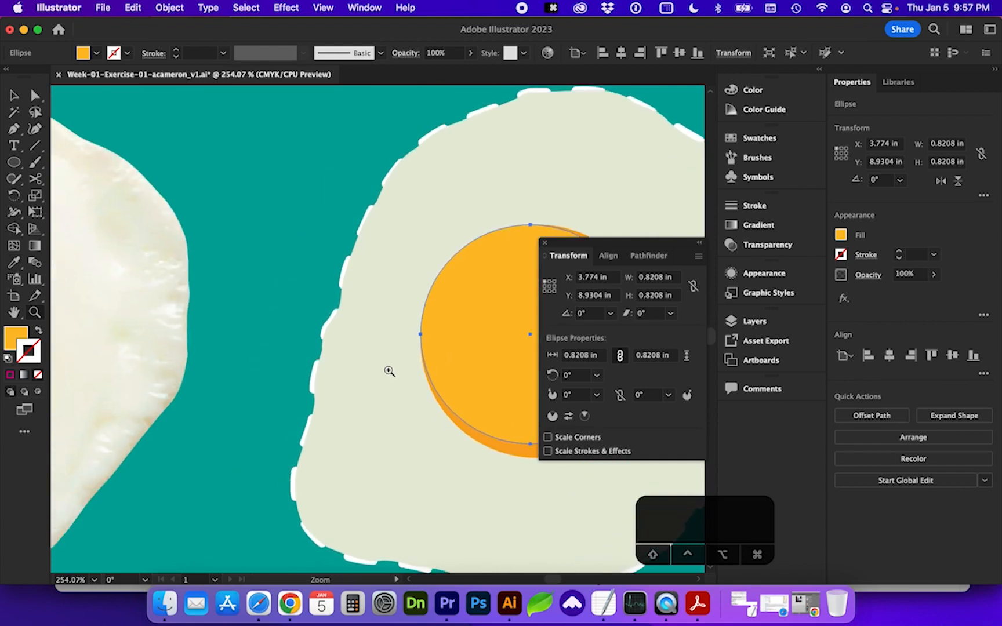
scroll(389, 371, right, 9)
scroll(389, 371, right, 10)
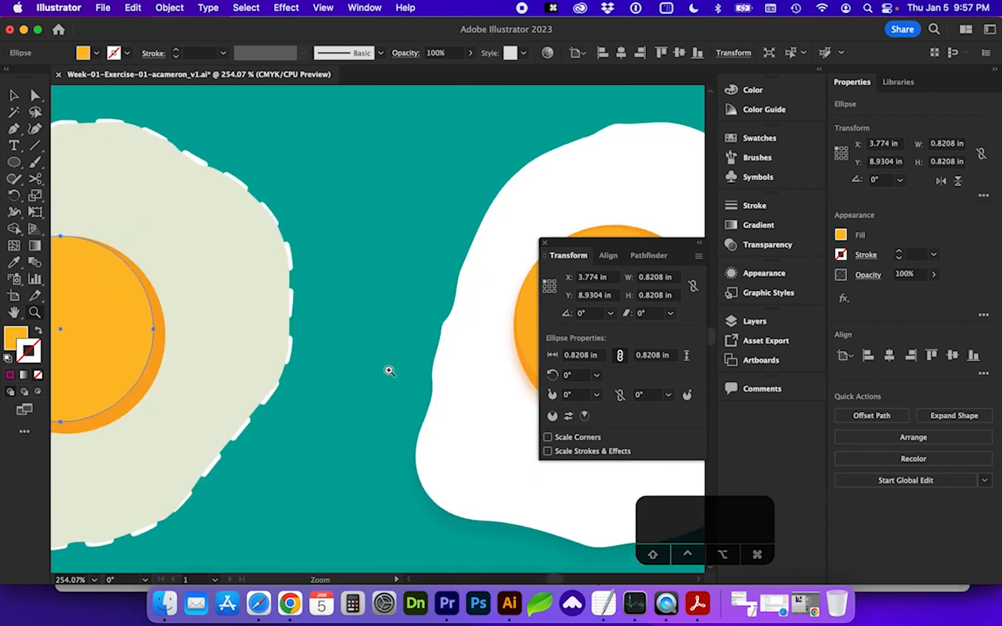
scroll(390, 371, left, 7)
scroll(295, 280, down, 1)
scroll(295, 281, right, 2)
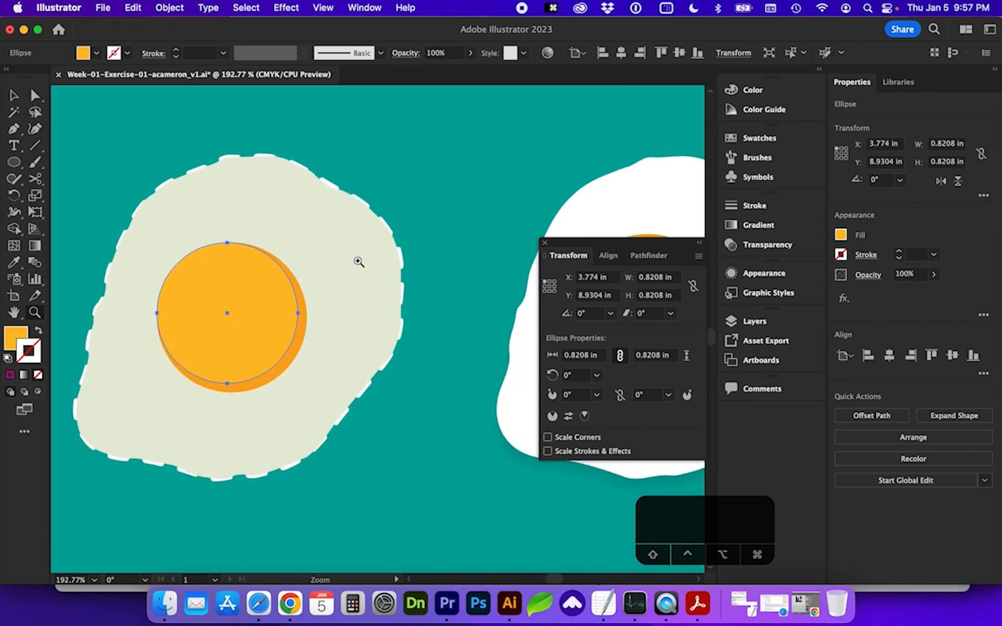
drag(577, 251, 553, 420)
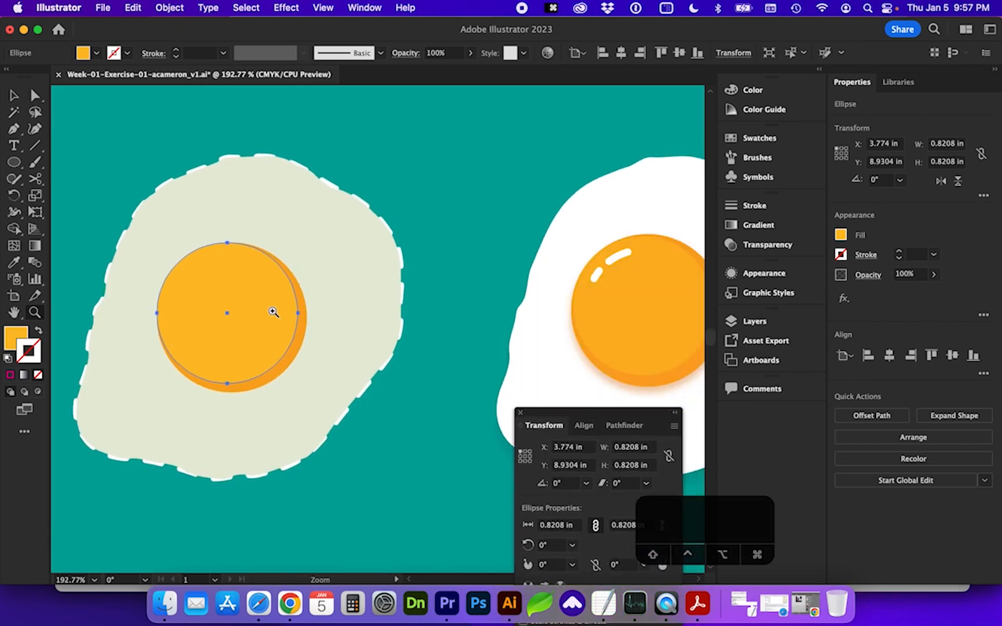
Copy the lighter yolk circle, paste it in place and scale the copy to about 0.76 in wide, keeping its lower-right corner fixed
click(15, 97)
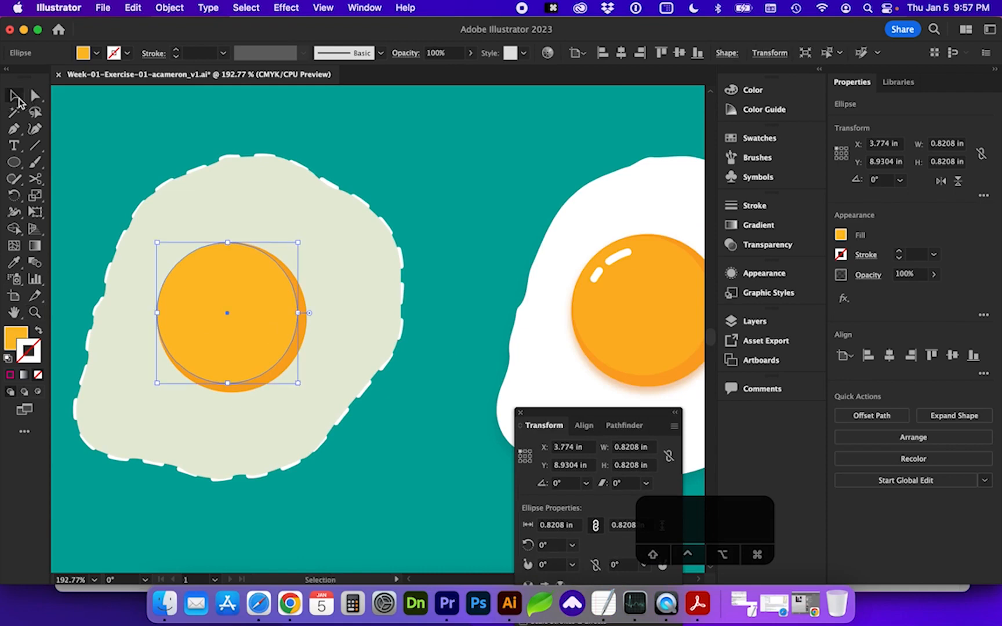
click(133, 8)
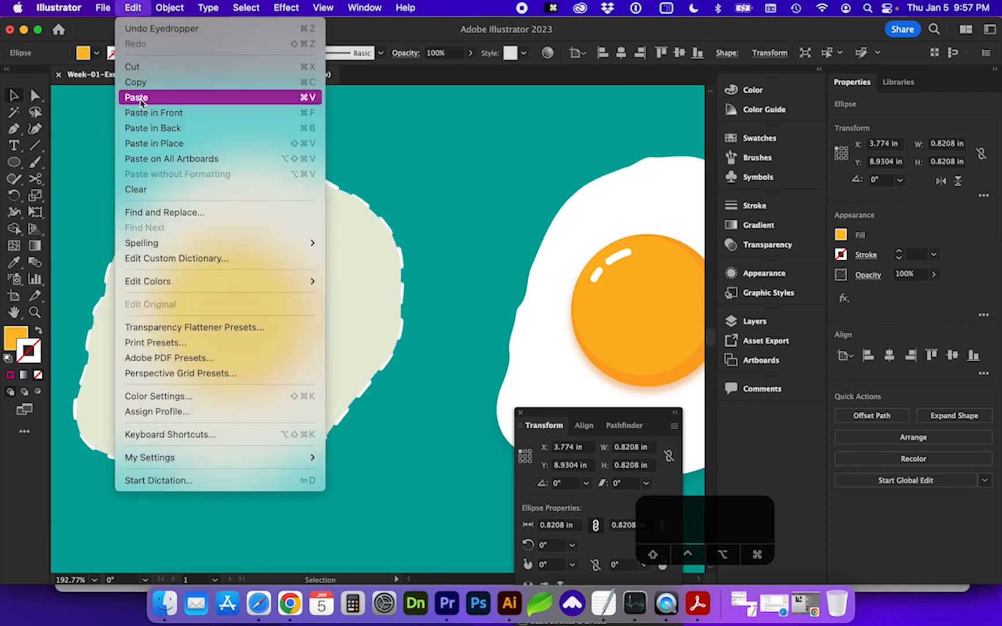
click(142, 79)
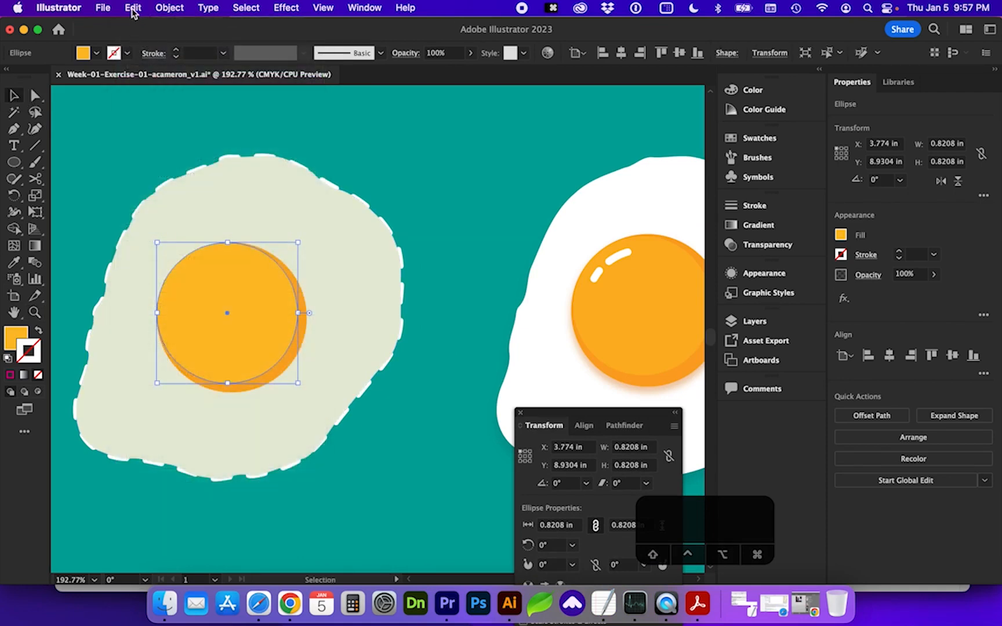
click(133, 7)
click(152, 144)
drag(156, 243, 167, 253)
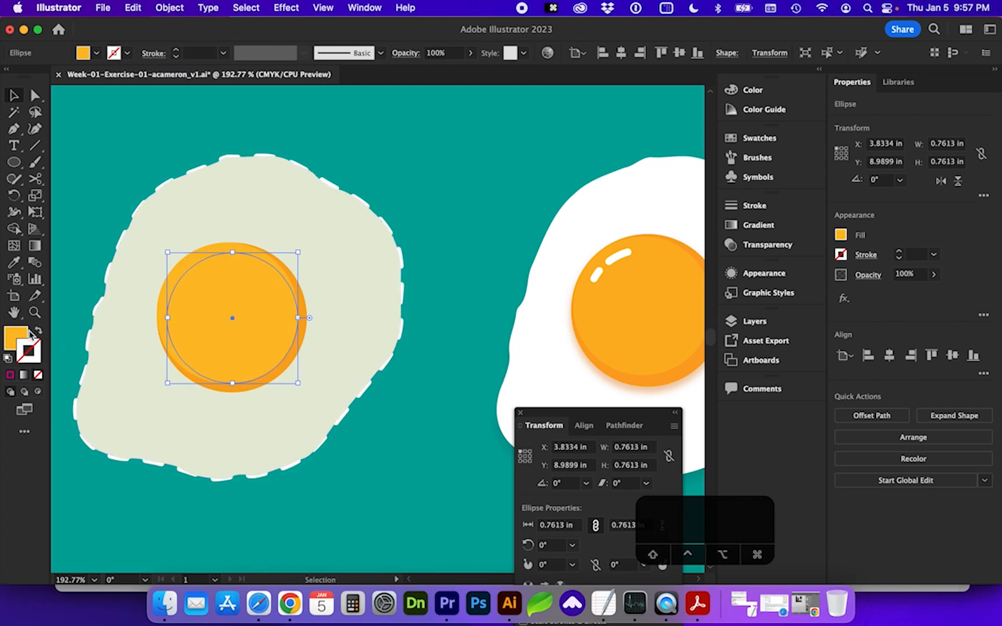
Swap the smallest circle's fill and stroke so it has no fill, and make its 1 pt stroke white
click(13, 341)
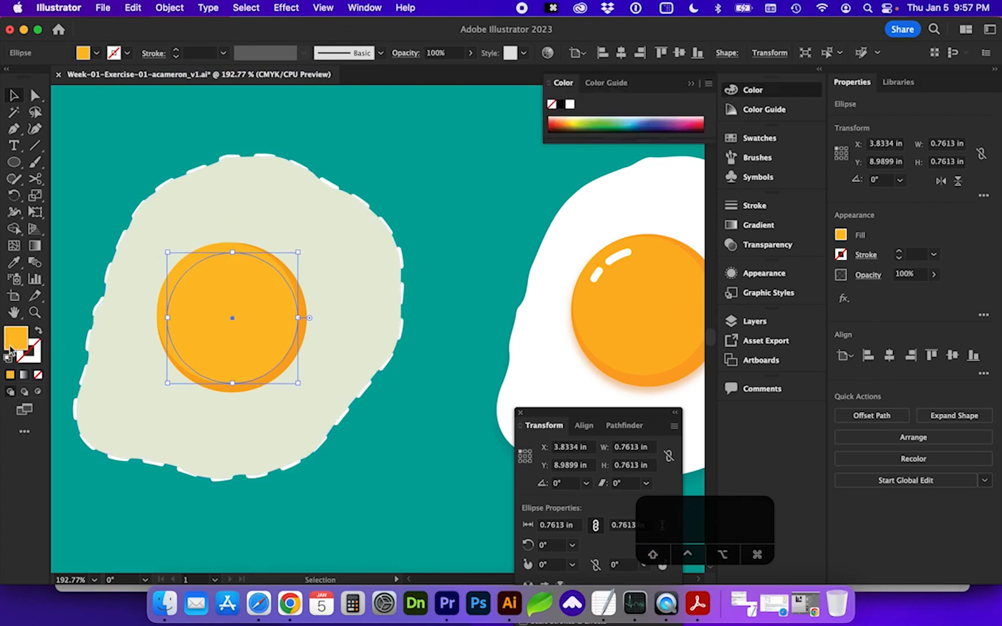
click(38, 331)
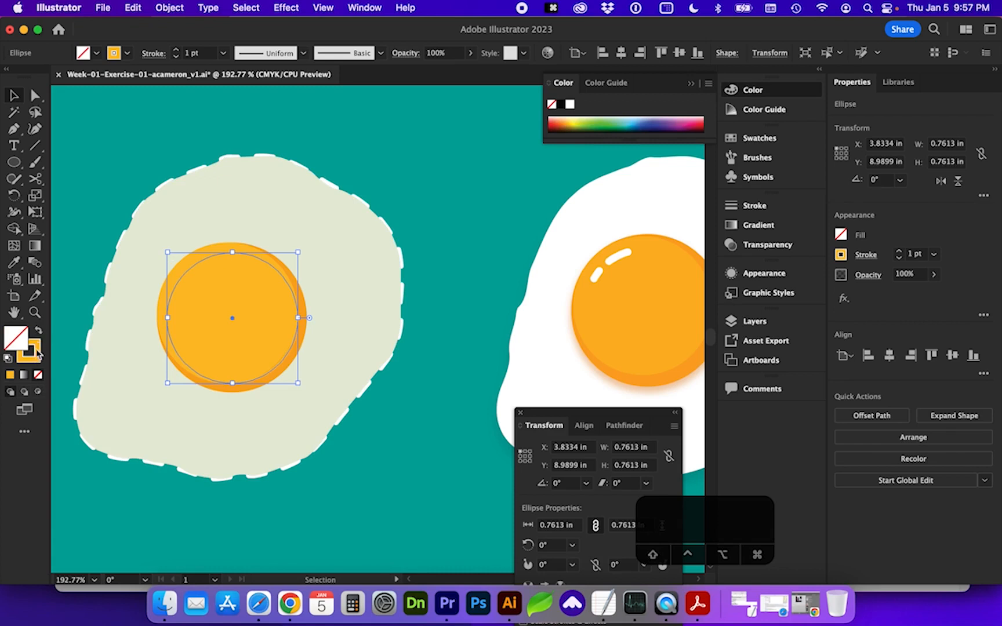
click(35, 361)
click(754, 139)
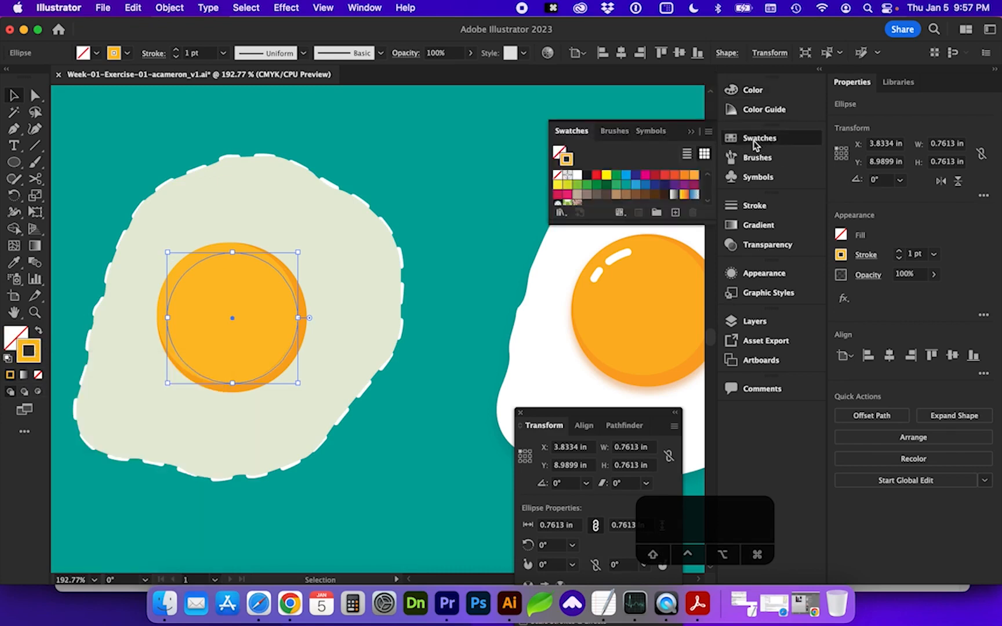
click(578, 175)
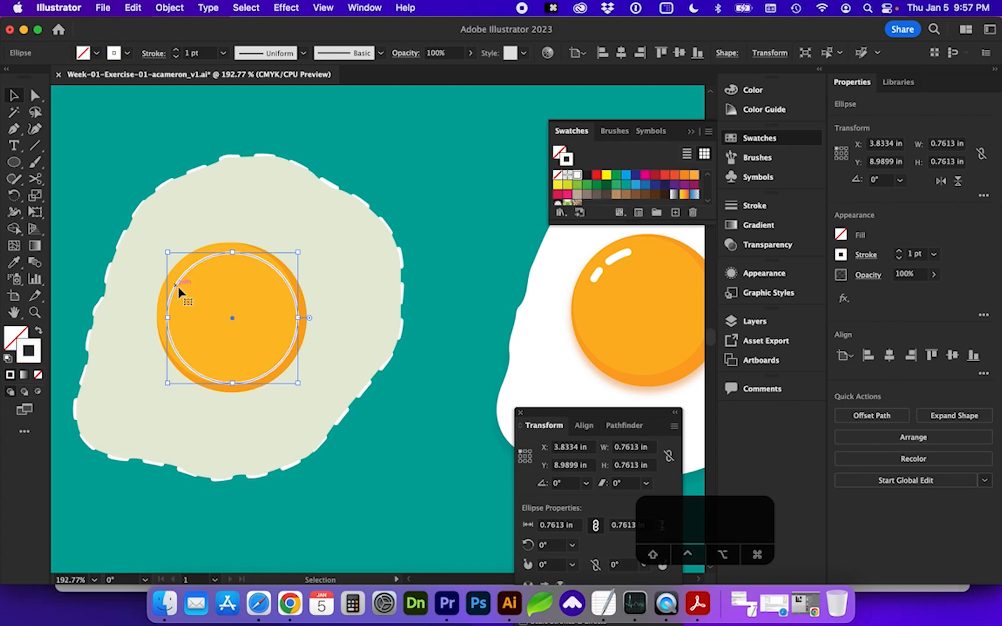
Cut the white circle with the Scissors tool at its upper-left edge and top anchor, and delete the large remainder, keeping the short arc
scroll(180, 290, up, 1)
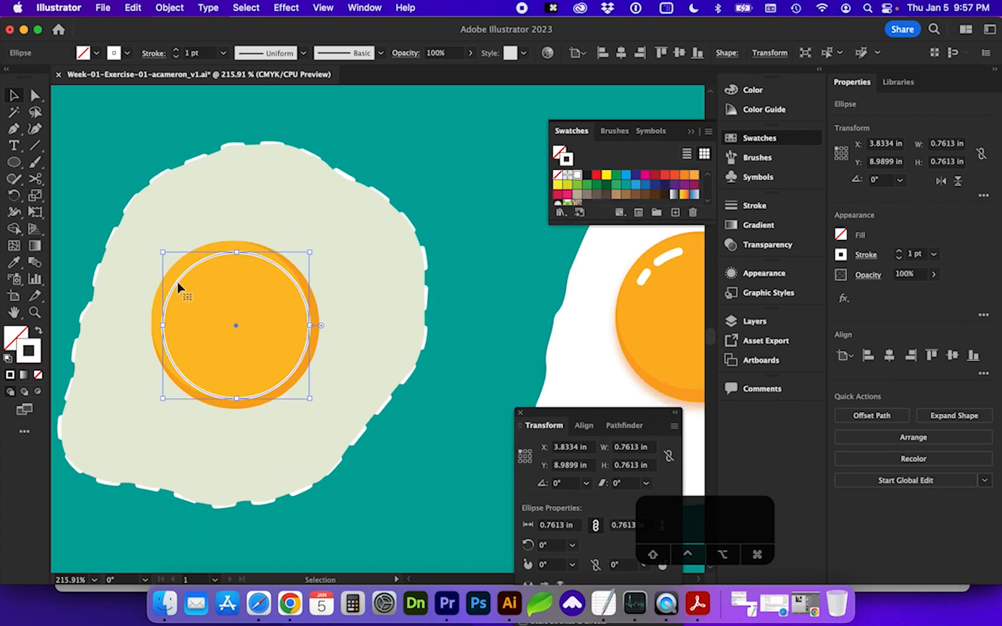
click(35, 184)
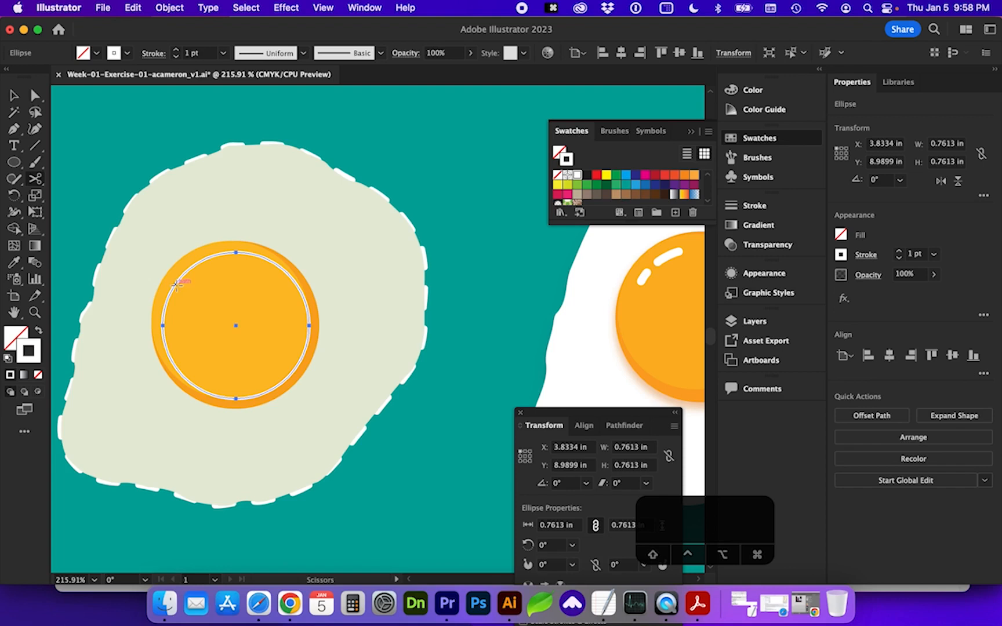
click(174, 286)
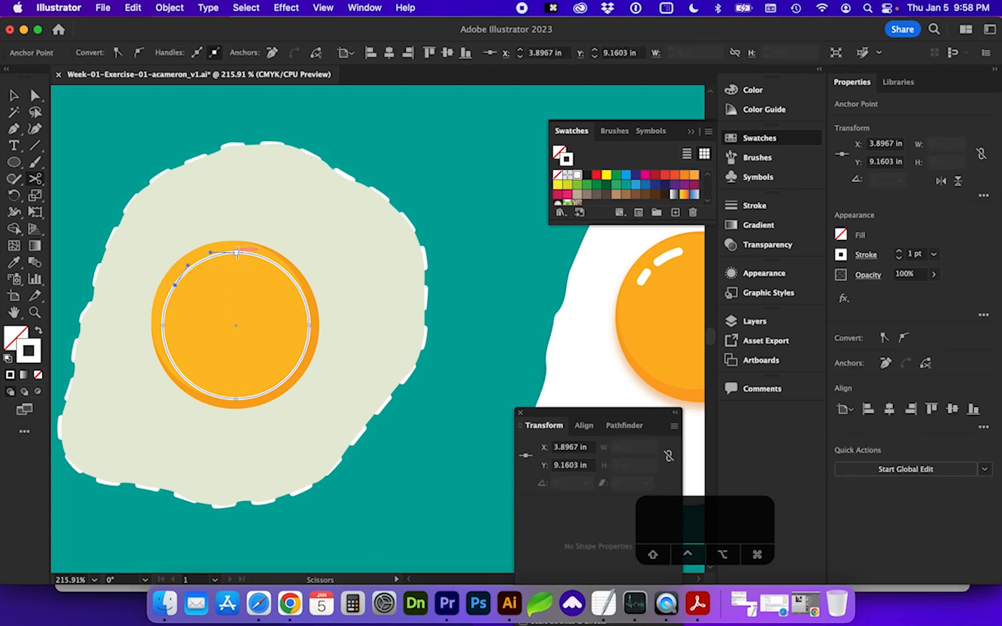
click(237, 252)
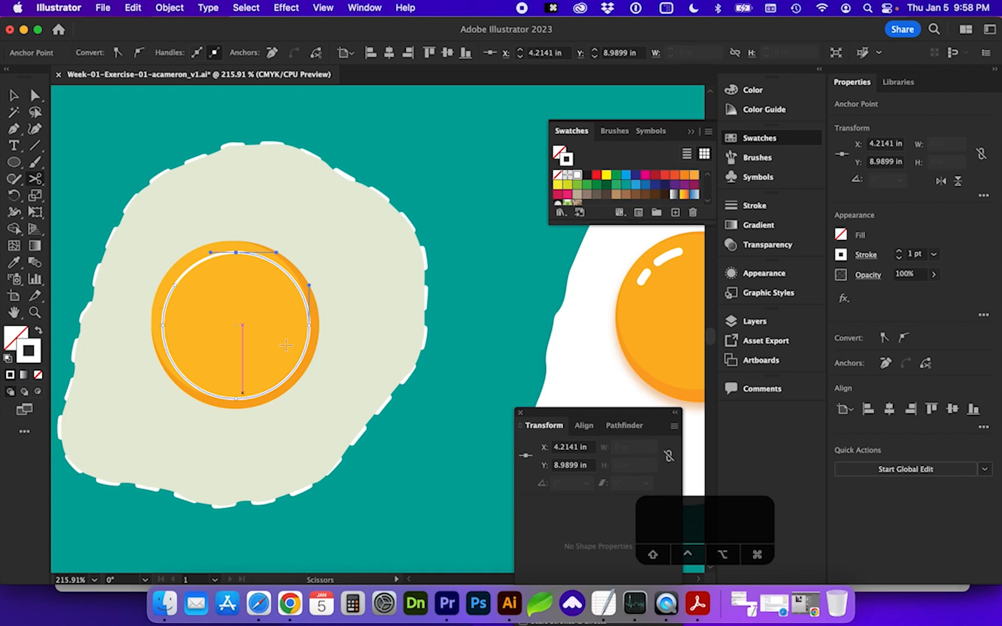
key(v)
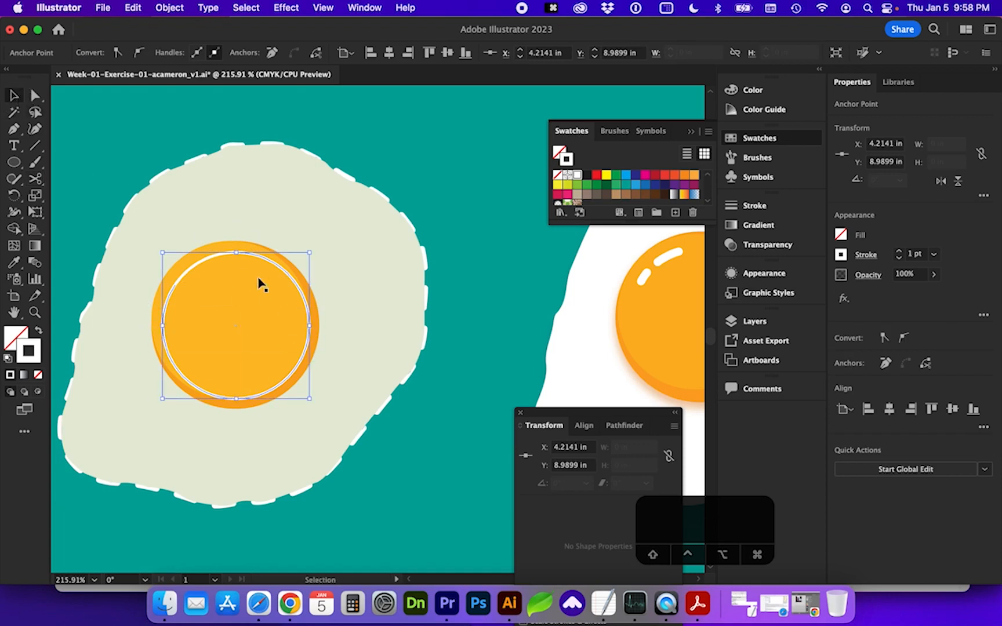
drag(308, 288, 284, 347)
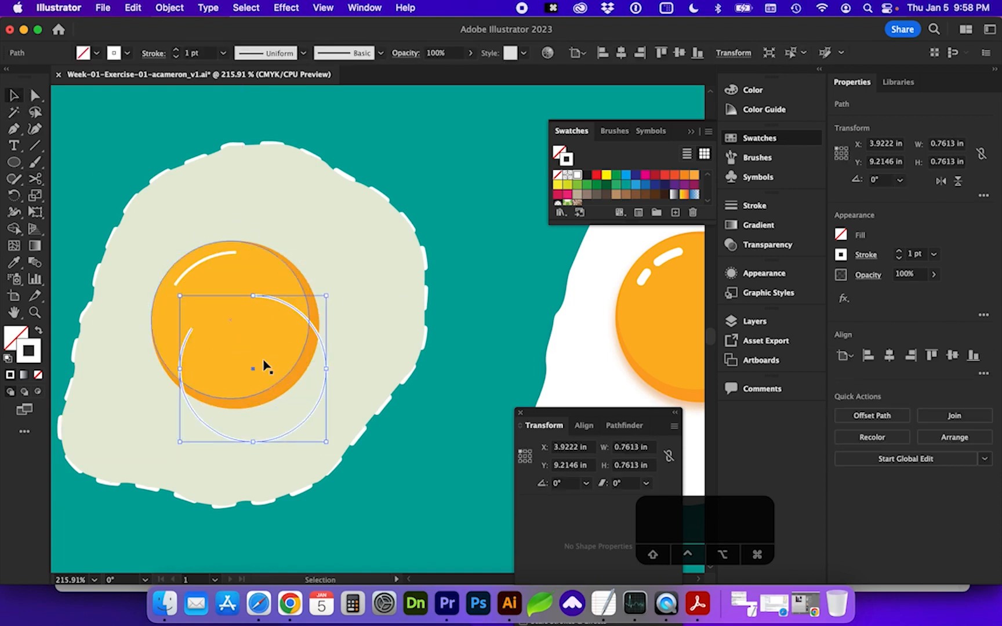
key(BackSpace)
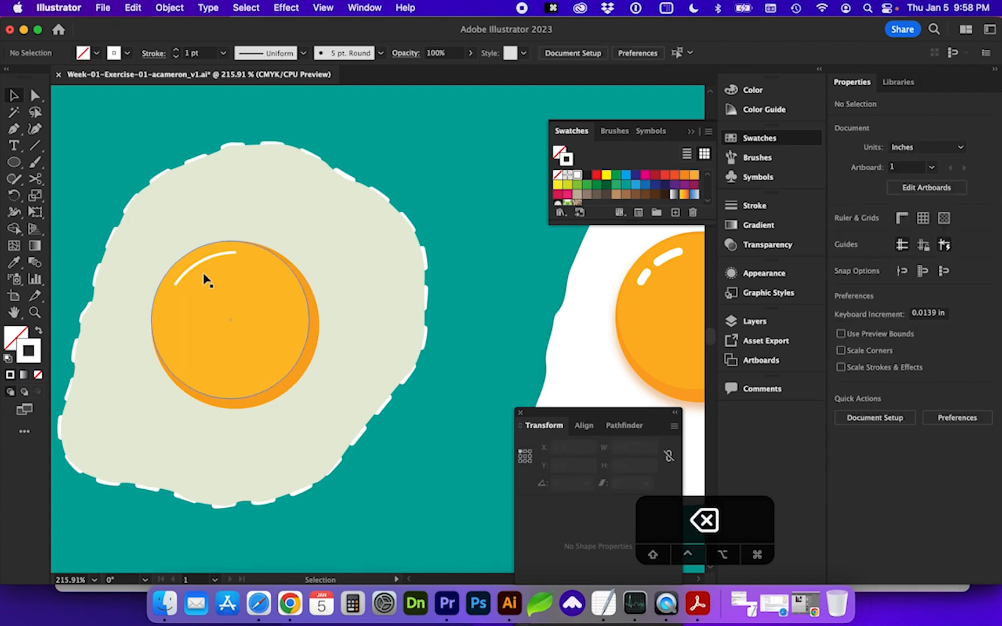
Cut the white highlight arc at two points near its middle and delete the piece between them to leave two dashes
click(201, 269)
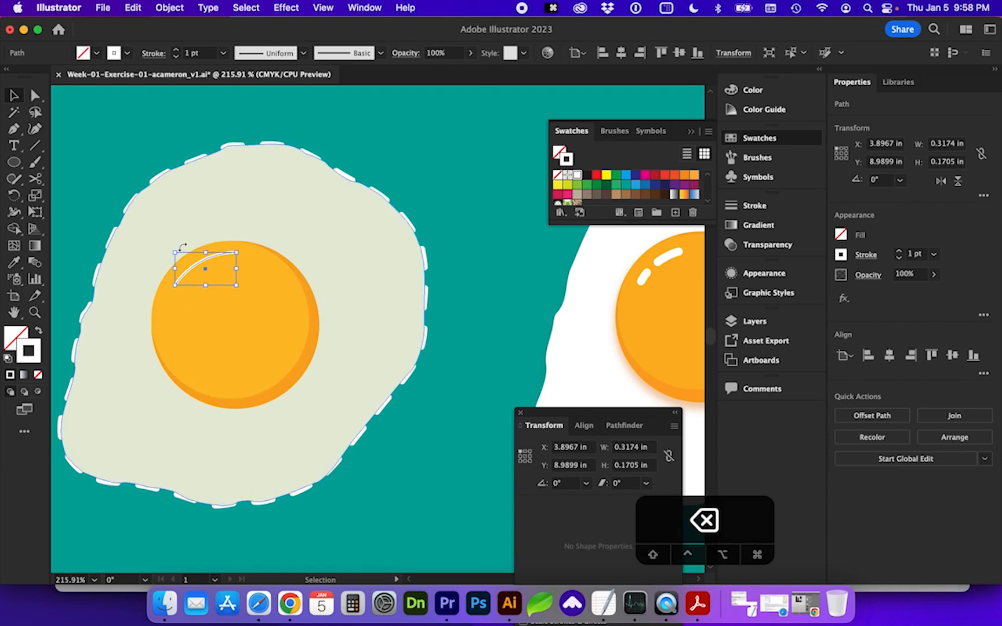
click(37, 178)
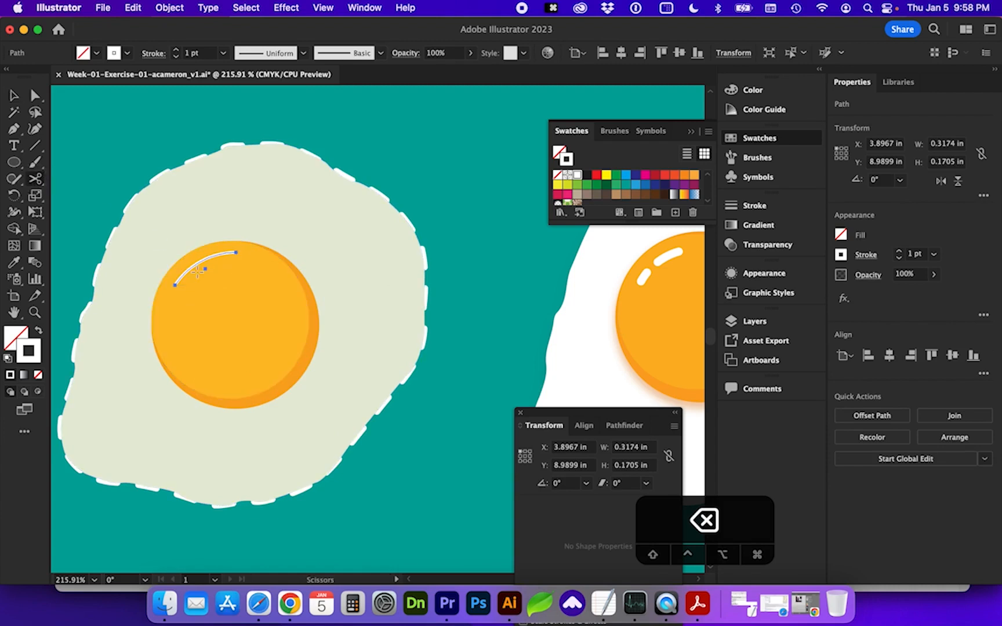
scroll(189, 269, up, 3)
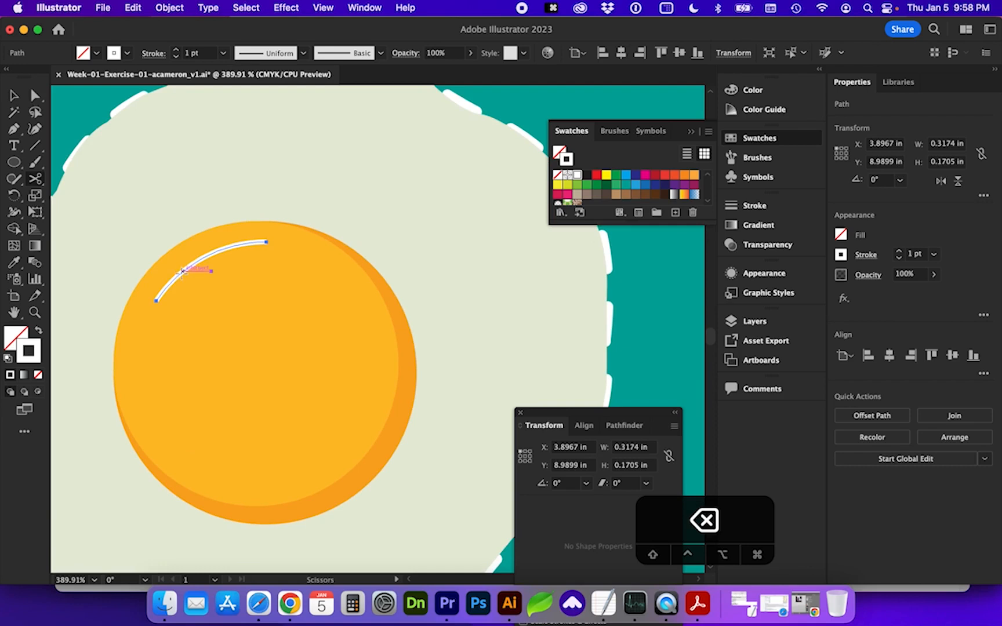
click(184, 270)
click(207, 256)
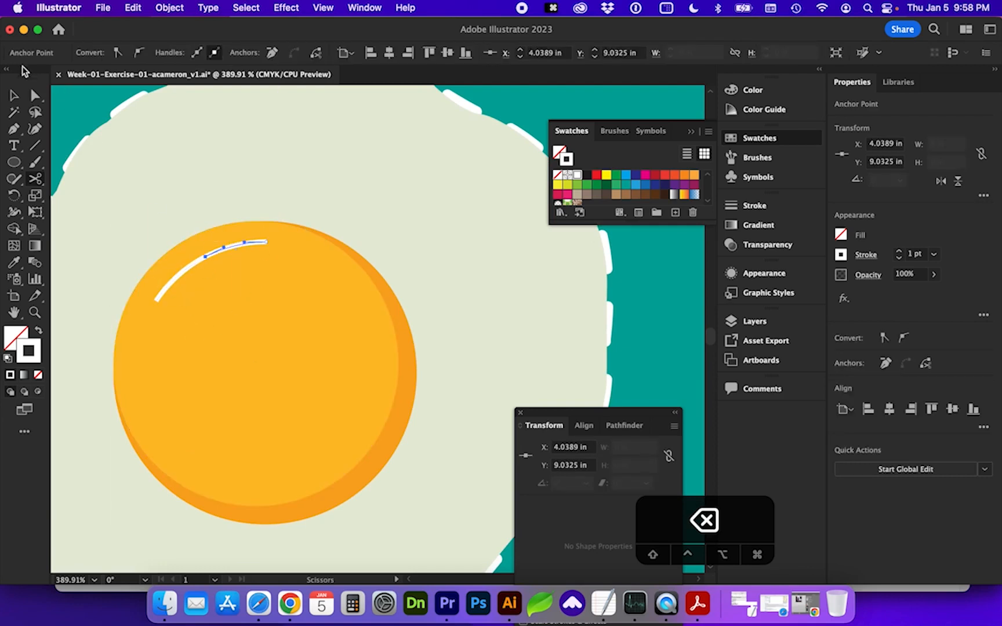
click(14, 95)
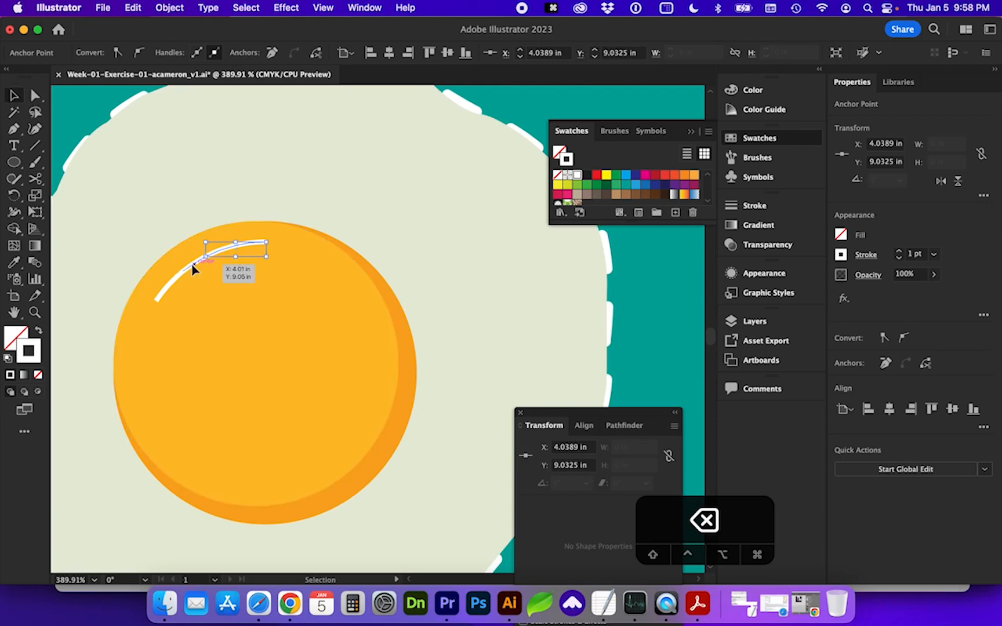
click(194, 264)
key(BackSpace)
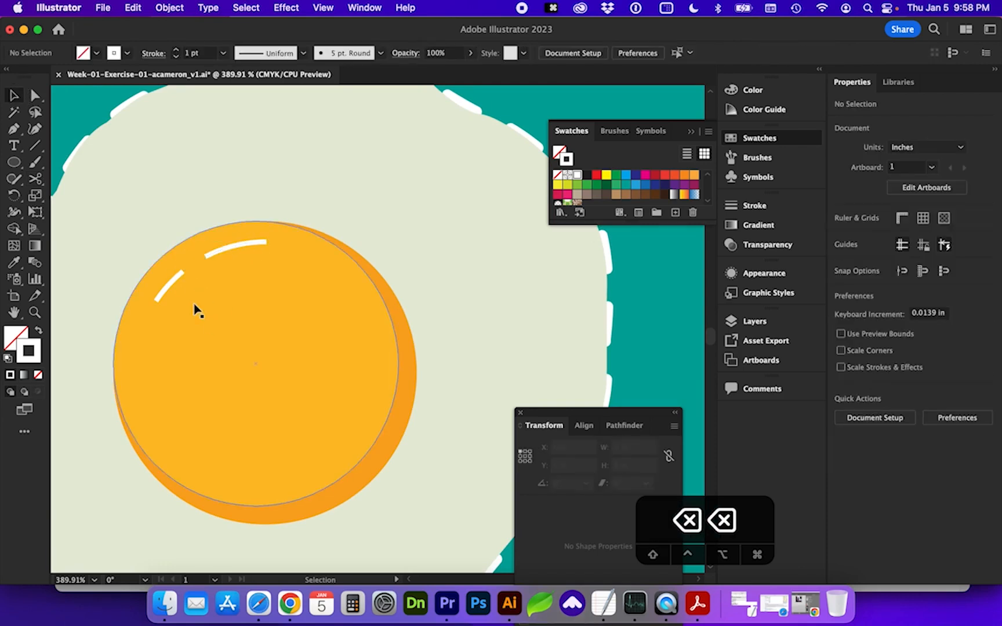
Set the stroke weight of both white yolk highlight dashes to 2.5 pt and give them round caps
scroll(194, 306, down, 3)
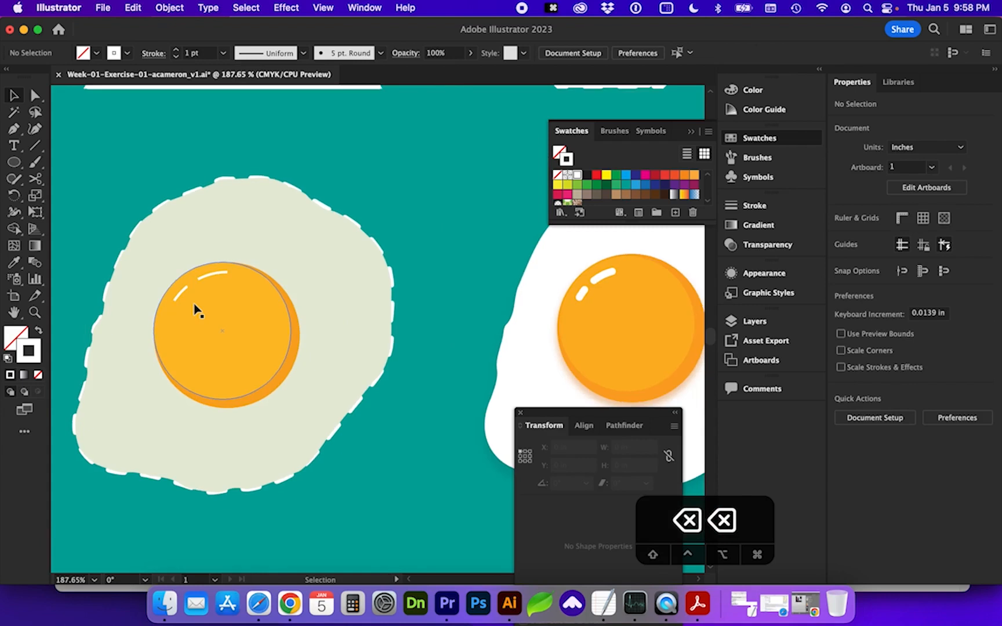
click(193, 272)
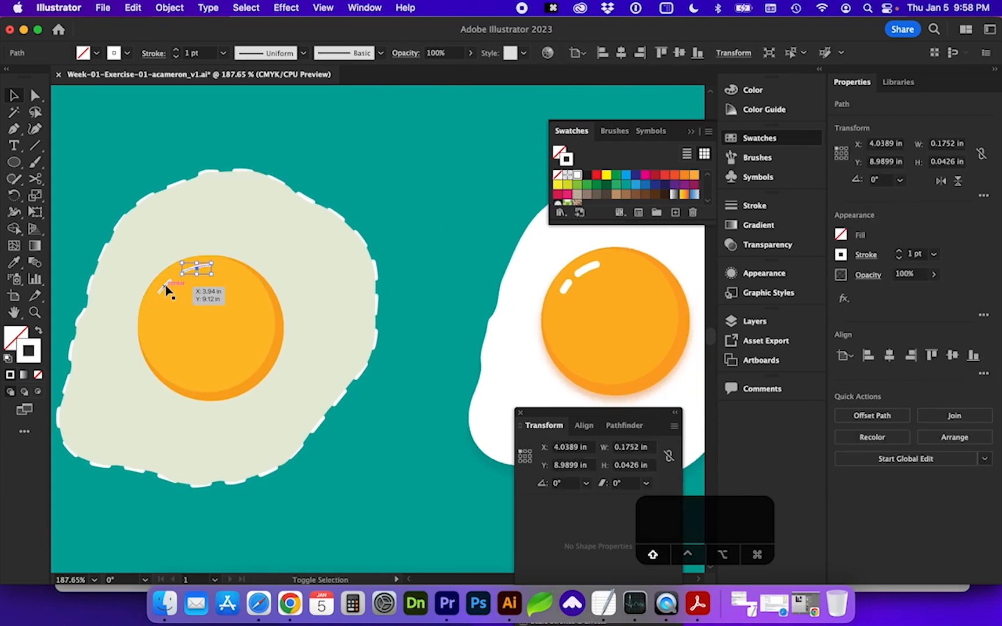
shift+click(166, 287)
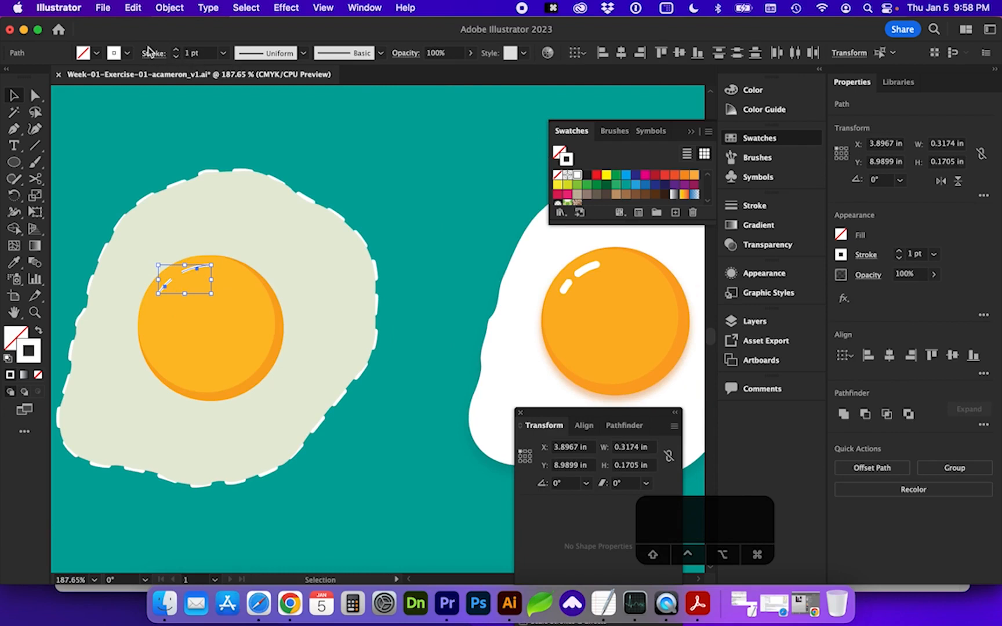
click(178, 51)
click(187, 52)
text(.5)
key(Return)
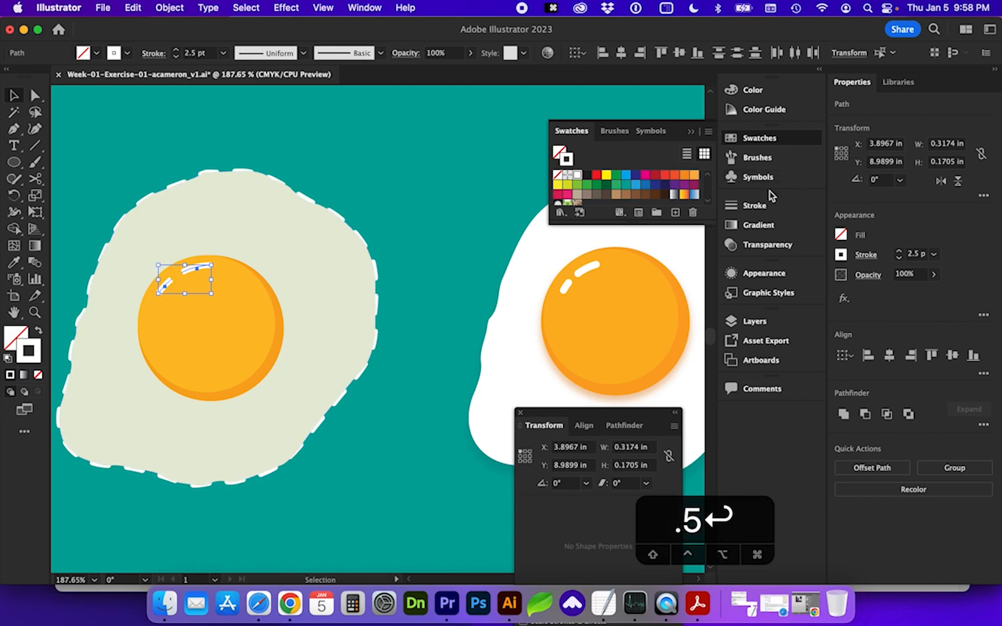
click(753, 205)
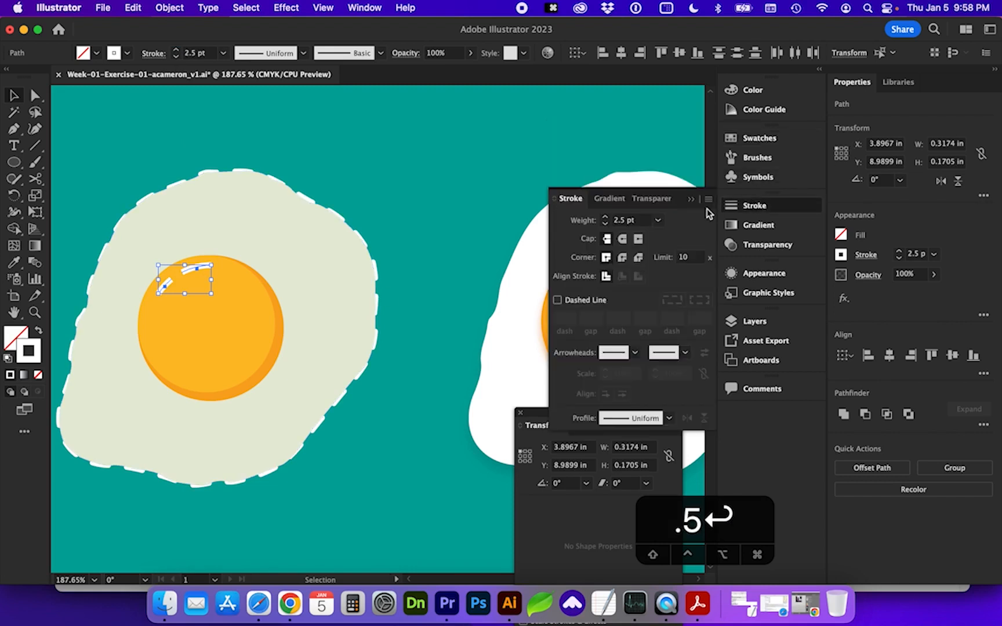
click(623, 240)
scroll(379, 336, right, 10)
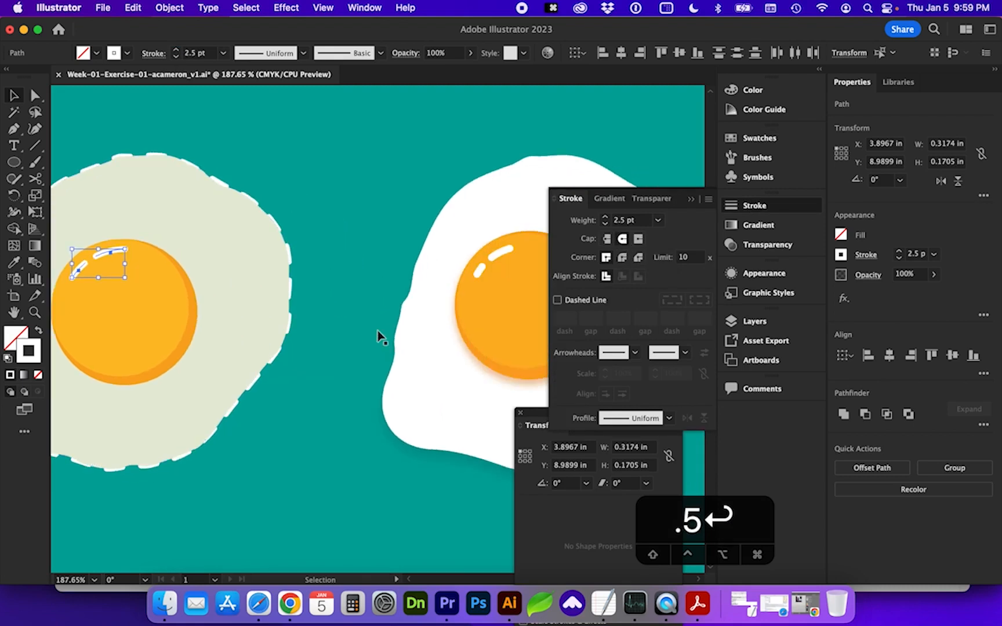
Fill the traced egg-white shape with the white sampled from the example egg, and deselect it
scroll(380, 336, down, 2)
click(260, 244)
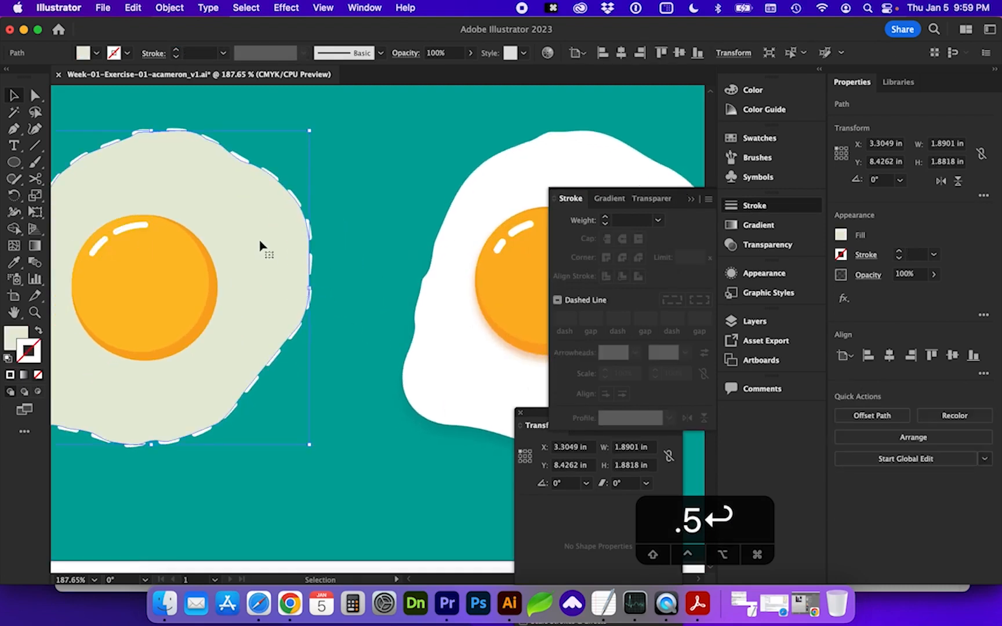
scroll(260, 243, left, 5)
key(i)
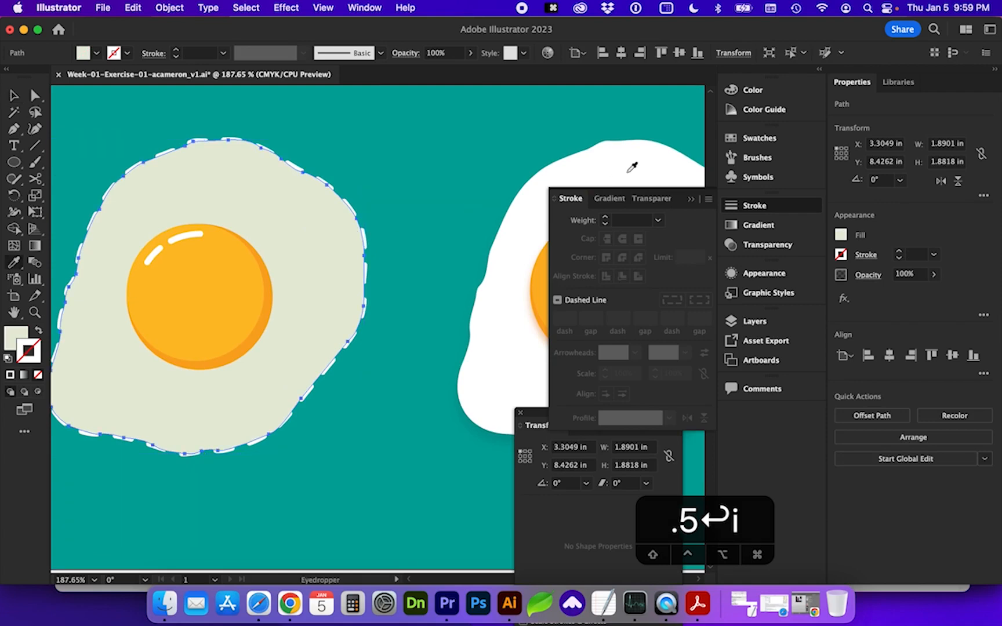
click(633, 164)
scroll(366, 318, down, 3)
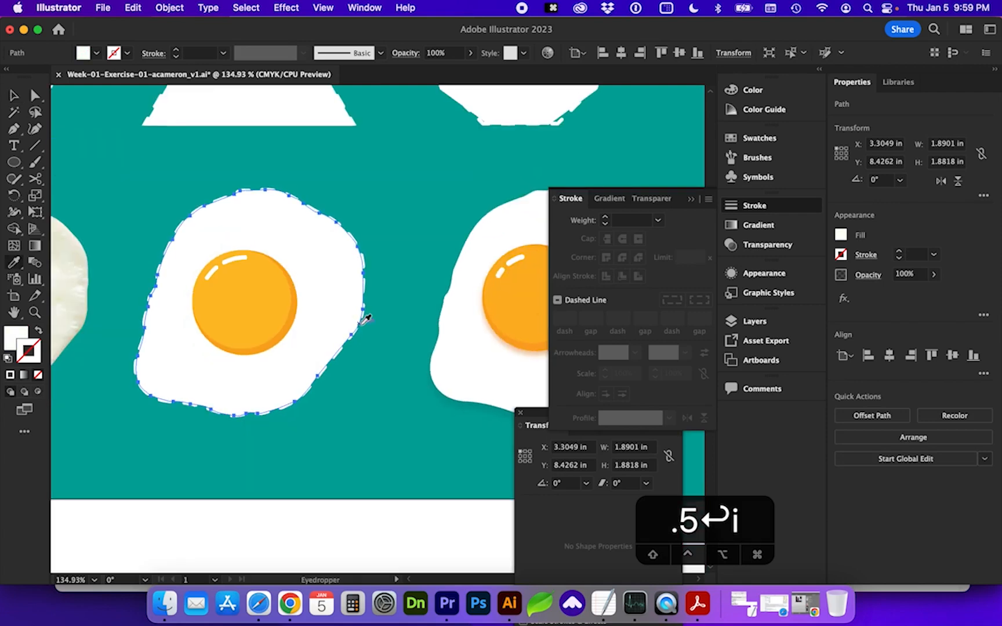
scroll(365, 319, down, 5)
scroll(410, 436, down, 5)
scroll(409, 436, right, 4)
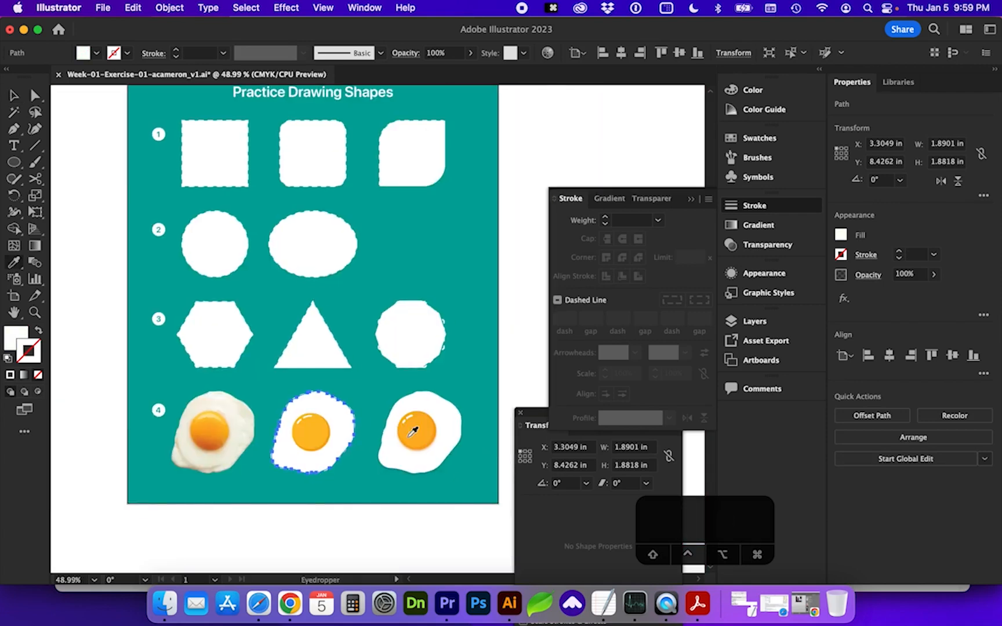
key(v)
click(464, 439)
Add a Drop Shadow effect to the traced egg-white shape with its opacity set to 15%
key(z)
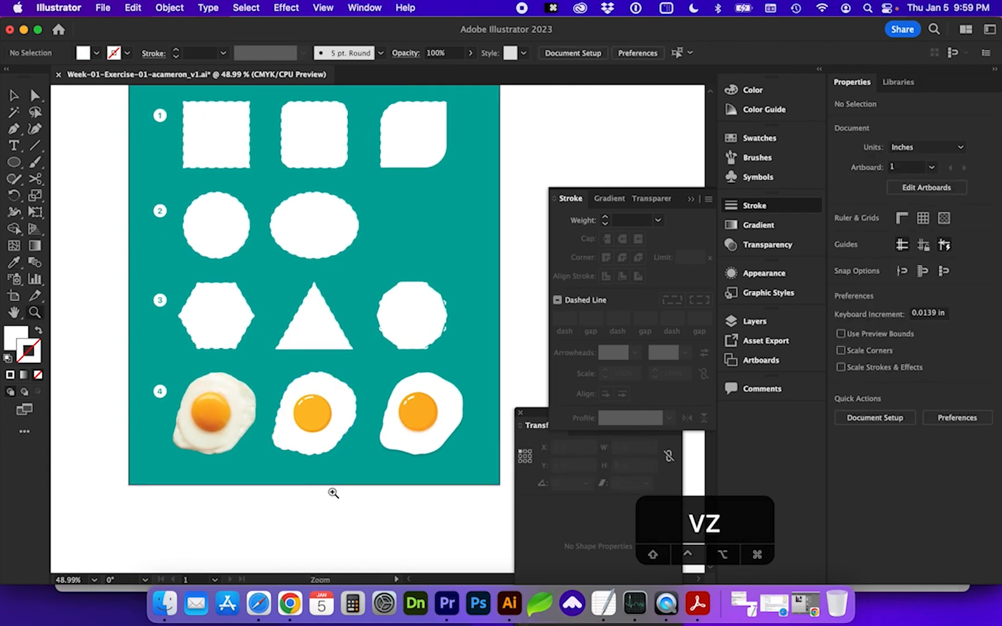
drag(156, 339, 501, 513)
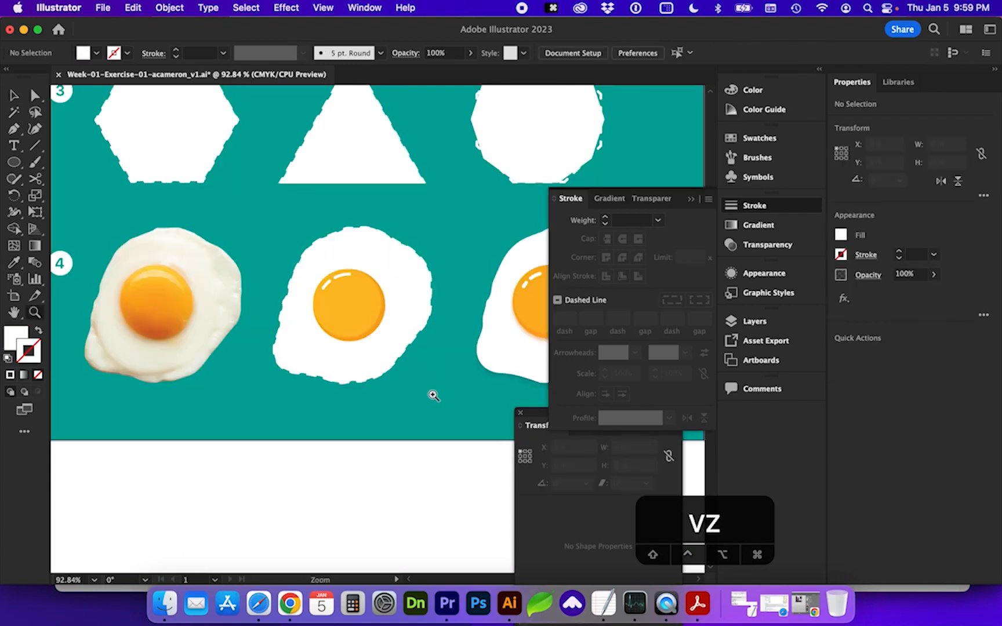
scroll(432, 395, right, 5)
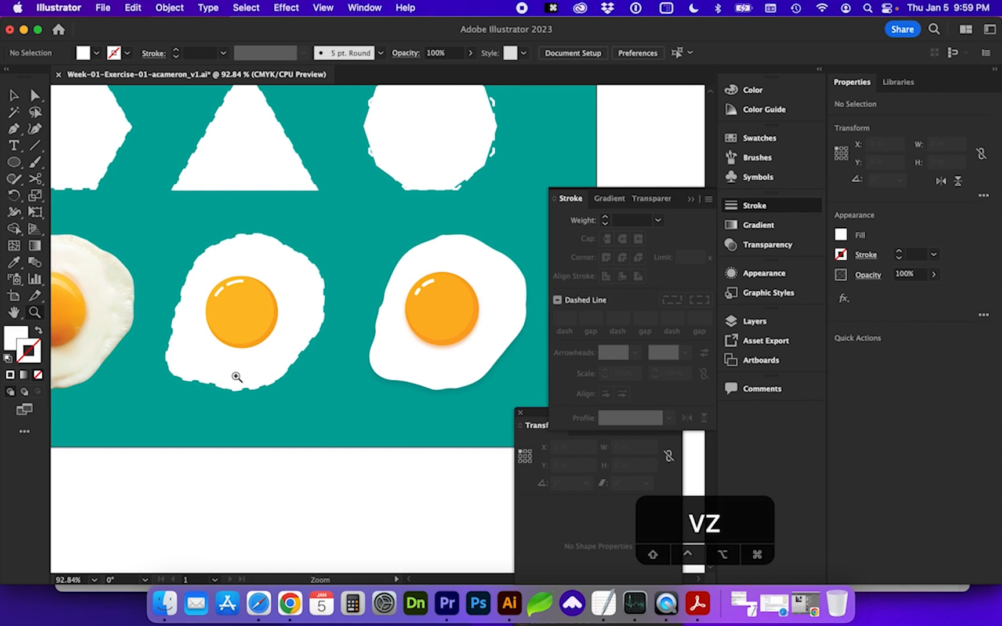
key(v)
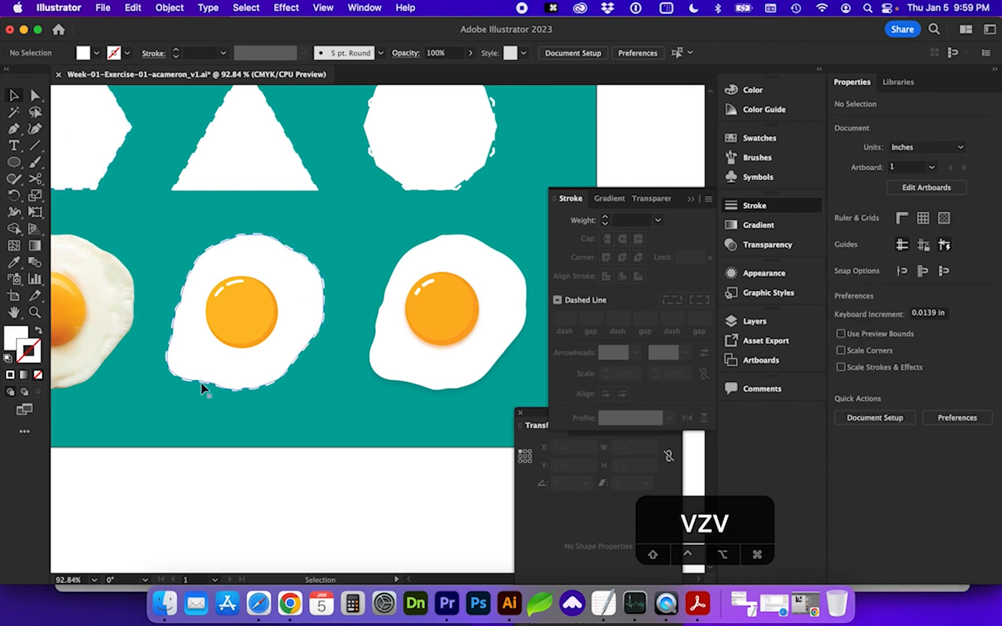
click(255, 379)
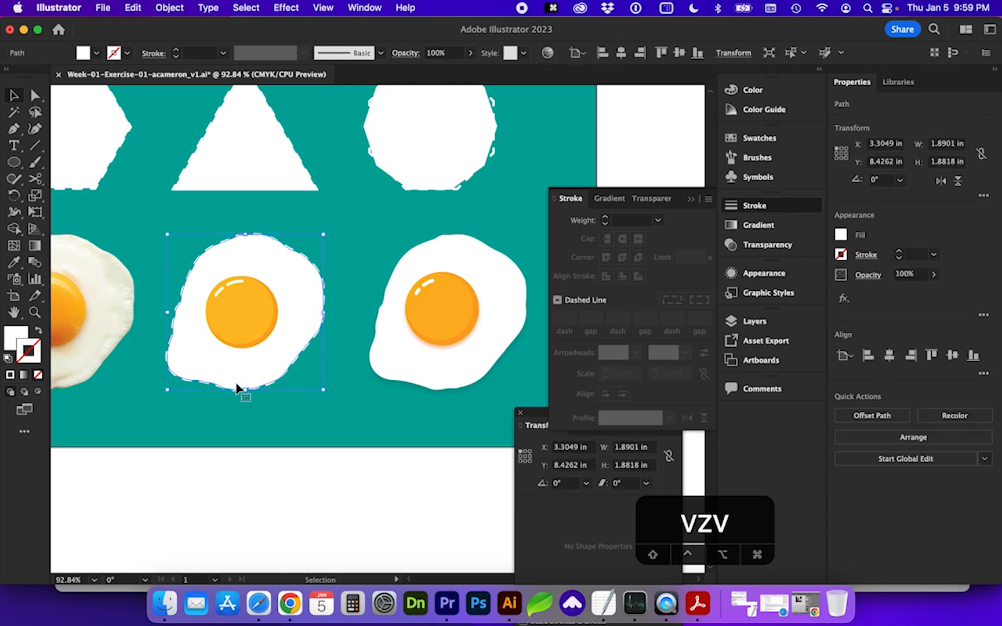
key(z)
drag(592, 450, 597, 455)
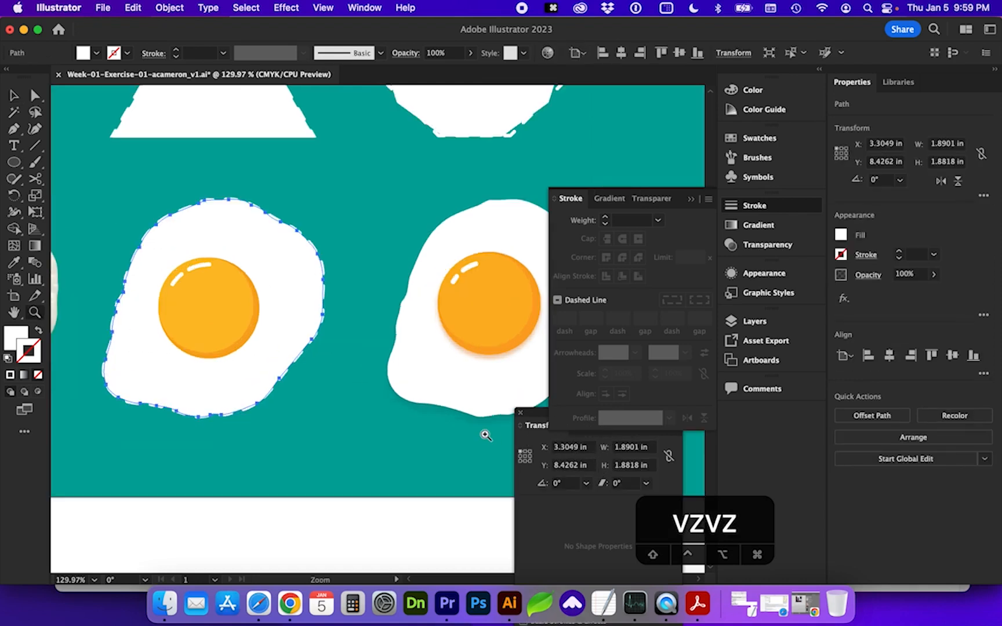
scroll(486, 435, left, 2)
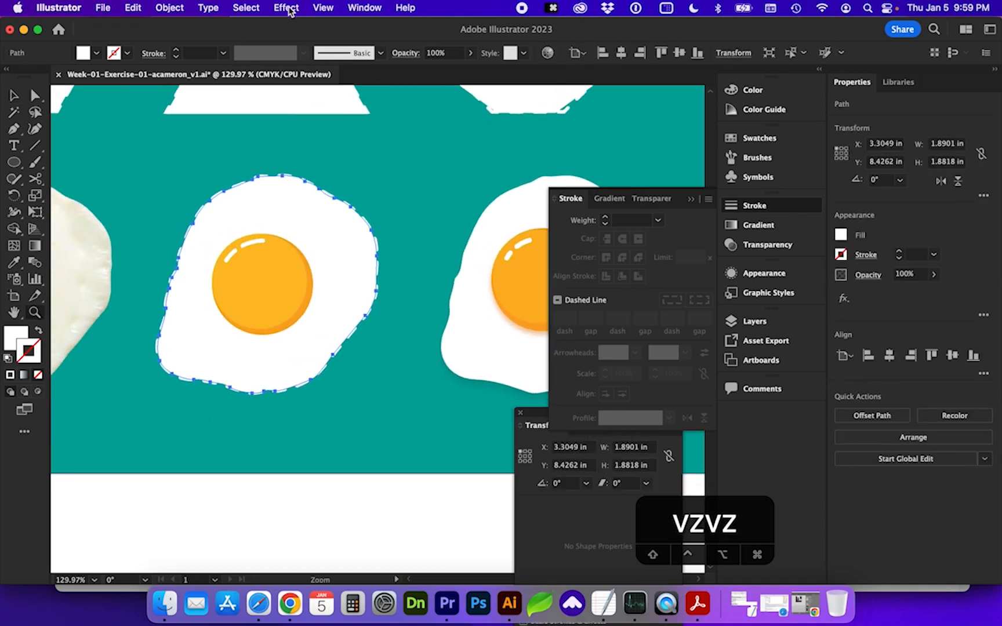
click(286, 7)
mouse_move(307, 211)
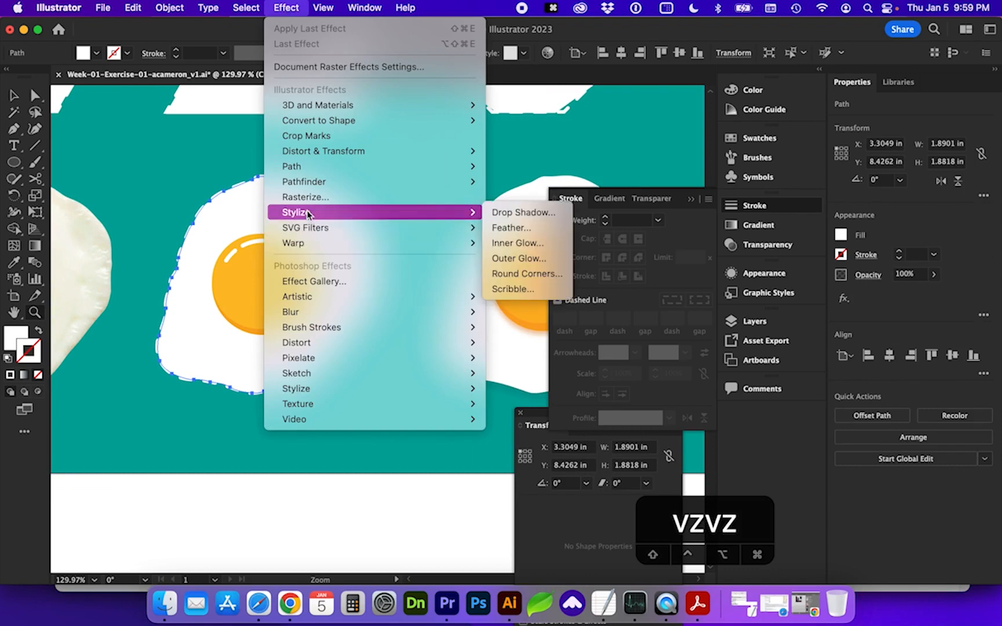
click(506, 214)
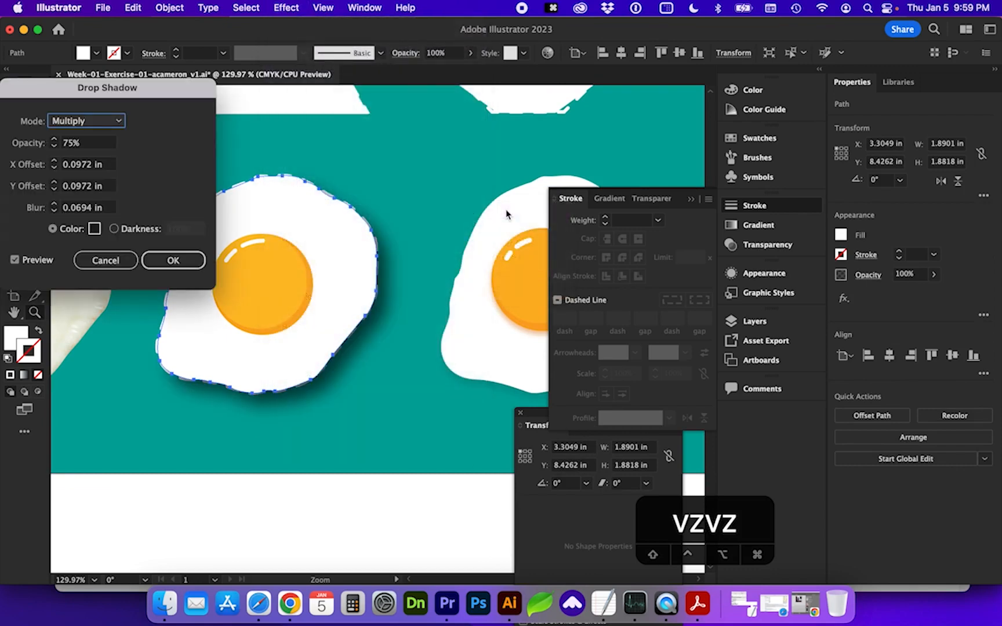
drag(145, 91, 524, 89)
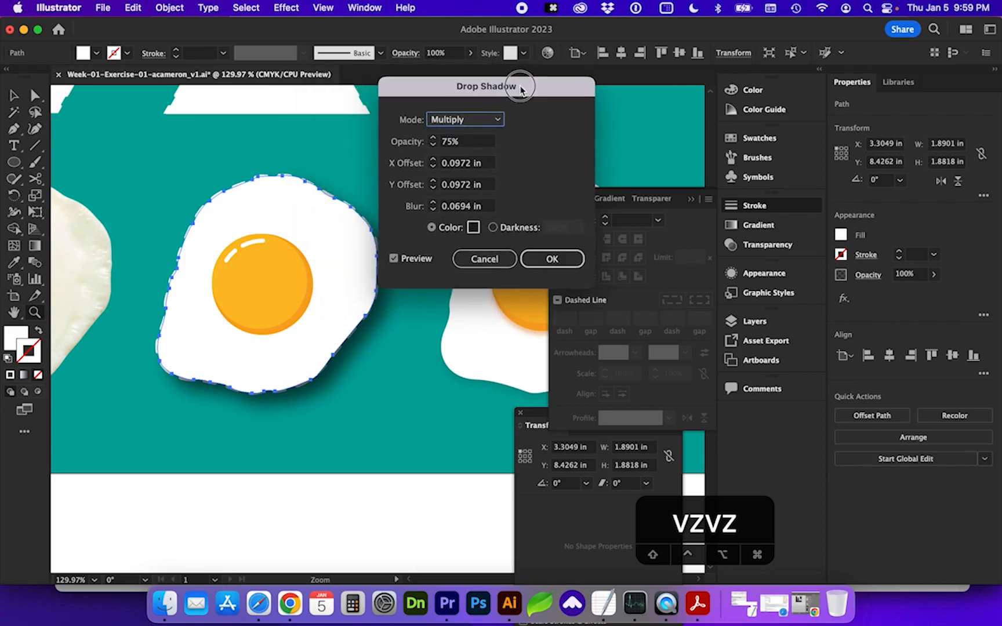
click(449, 141)
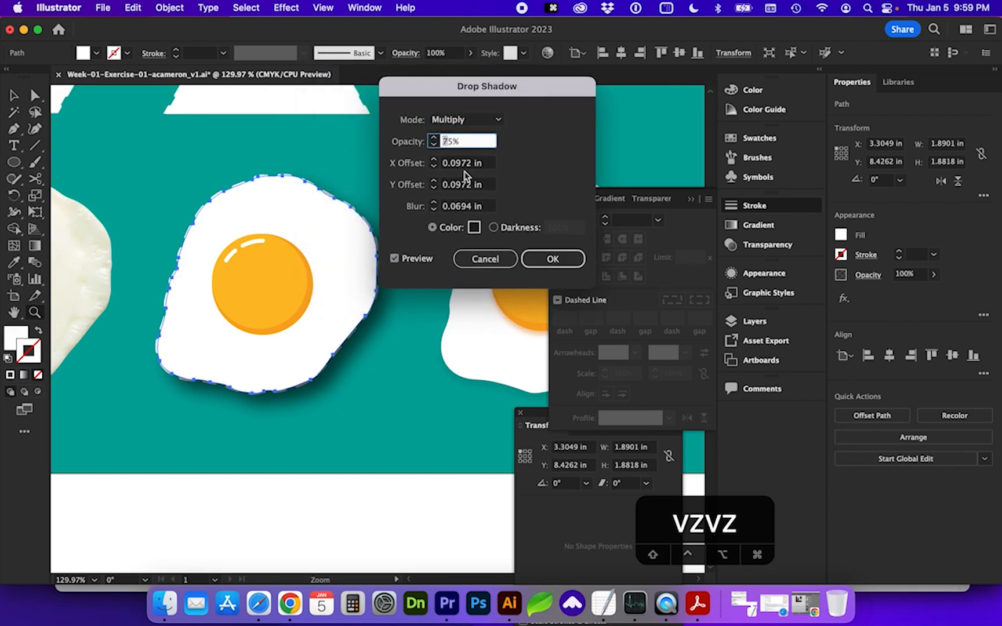
text(1)
Set the drop shadow's X and Y offsets to 0.06 in each
click(468, 164)
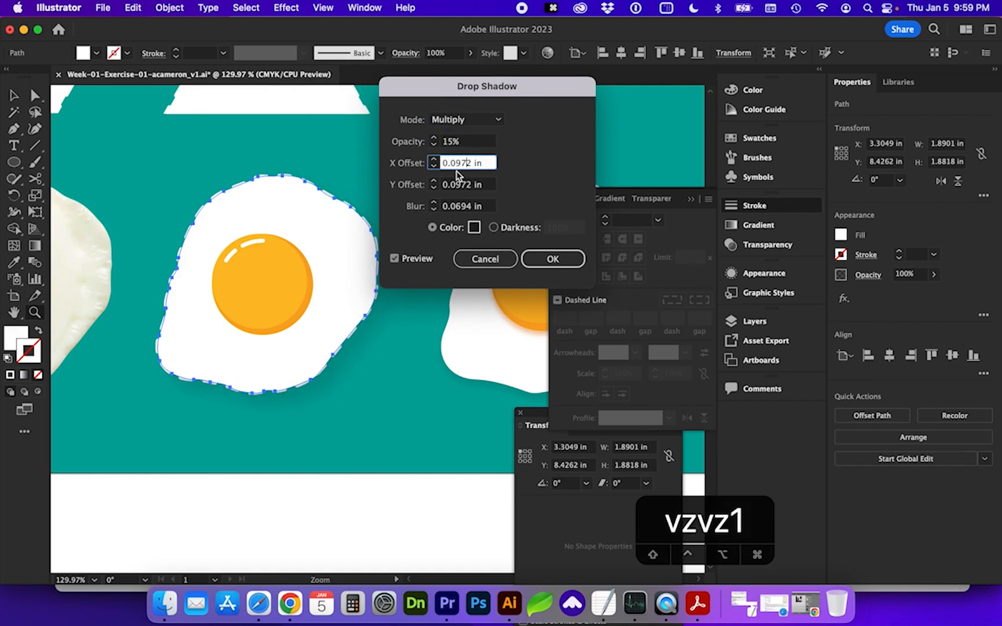
drag(455, 164, 471, 164)
text(6)
key(Tab)
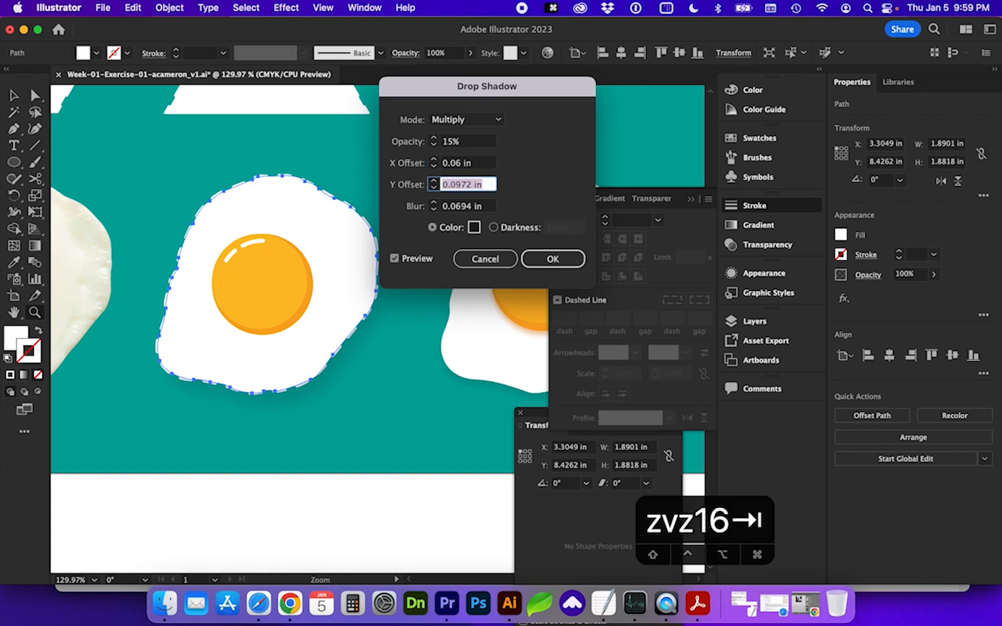
drag(455, 185, 470, 184)
text(6)
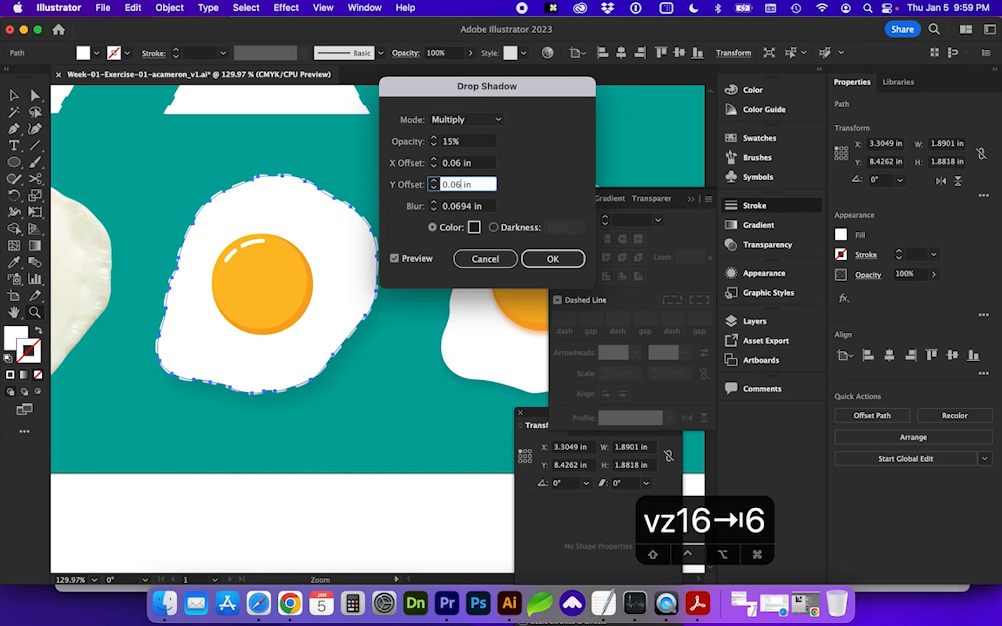
Set the drop shadow's blur to 0 in and apply the effect to the egg-white shape
click(473, 208)
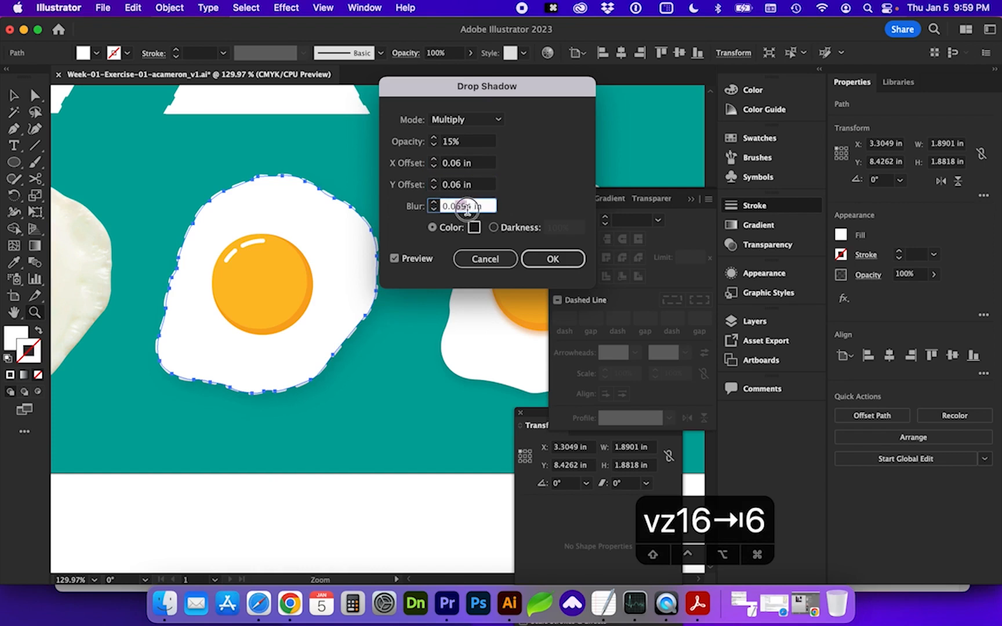
drag(456, 210, 470, 212)
key(BackSpace)
key(BackSpace)
key(BackSpace)
key(Return)
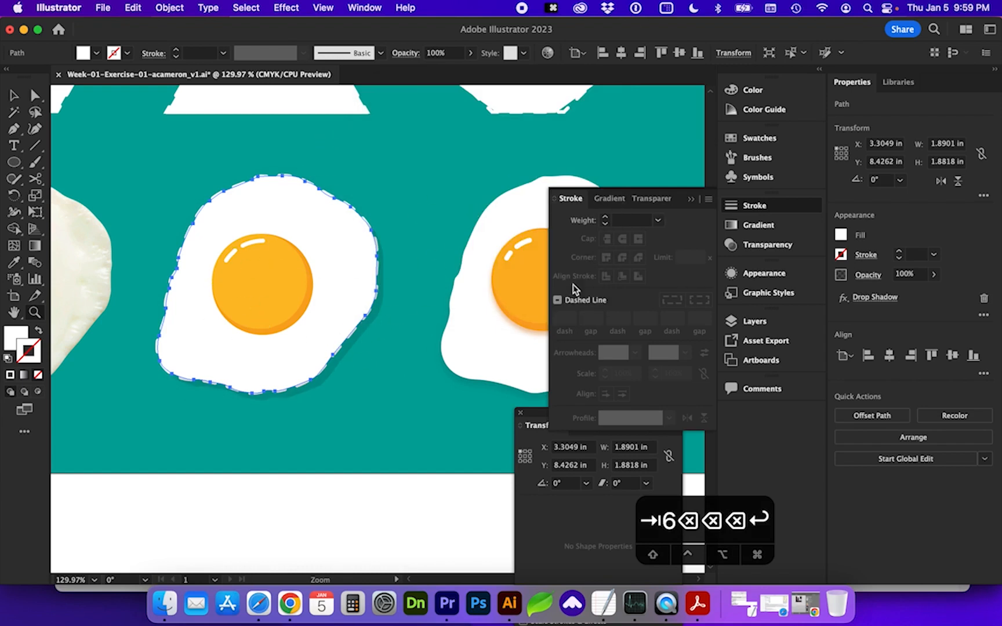
Reopen the egg-white shape's applied Drop Shadow effect for editing and set its blur to 0.03 in
click(765, 273)
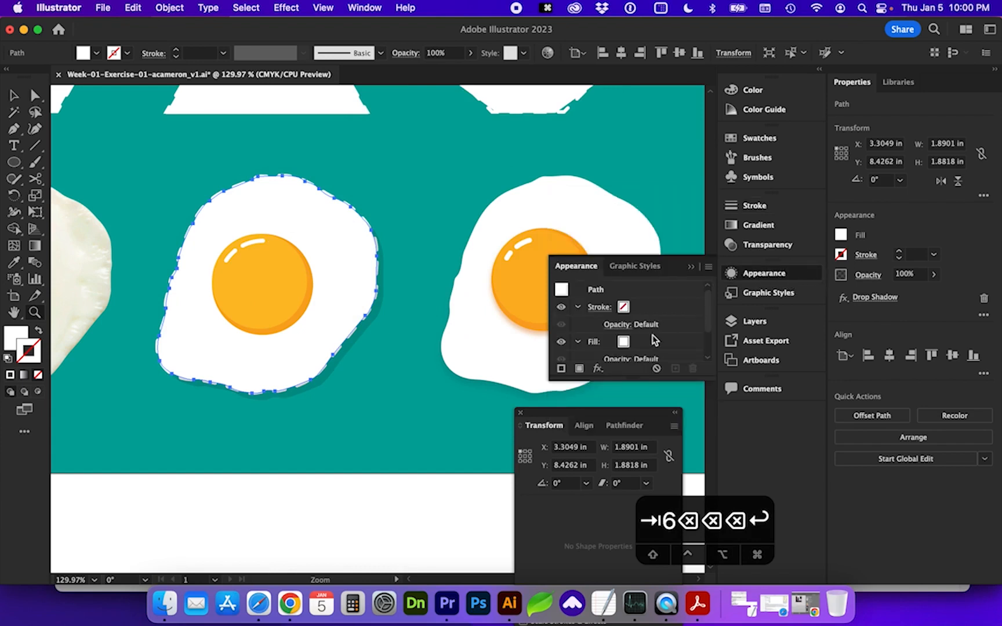
drag(707, 318, 707, 344)
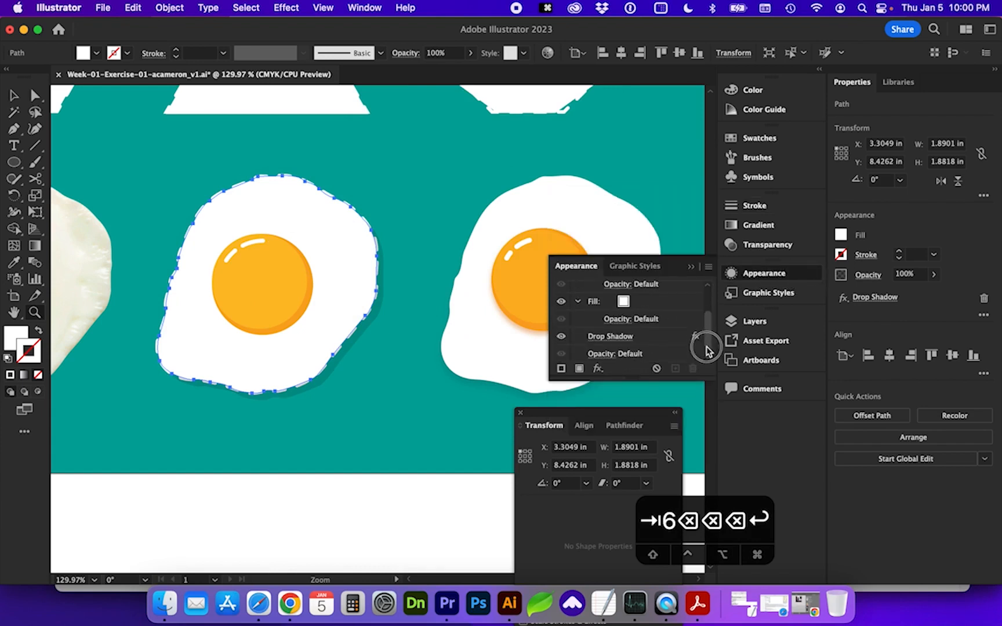
click(610, 337)
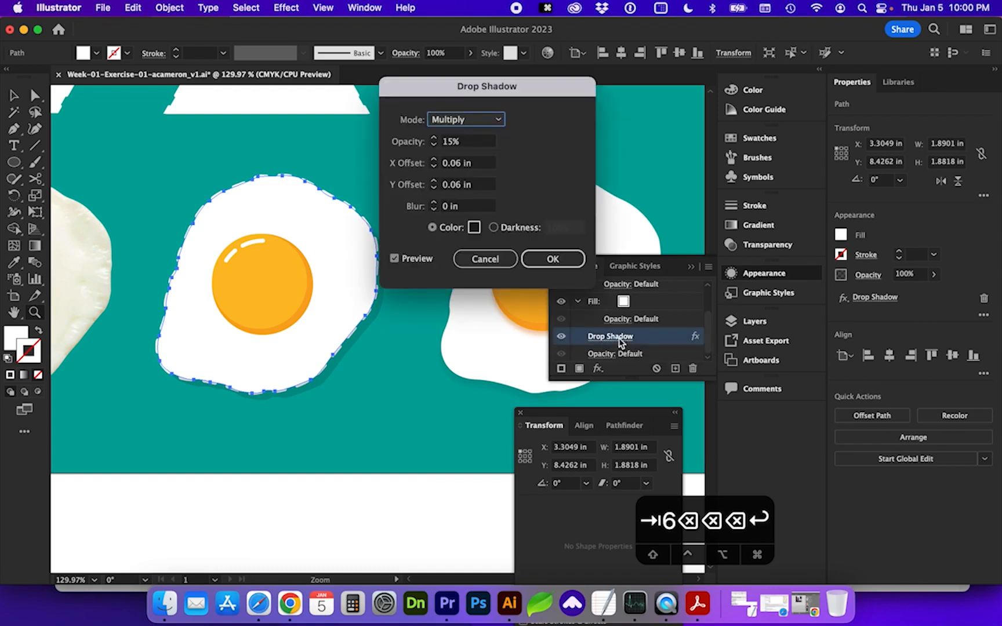
click(434, 202)
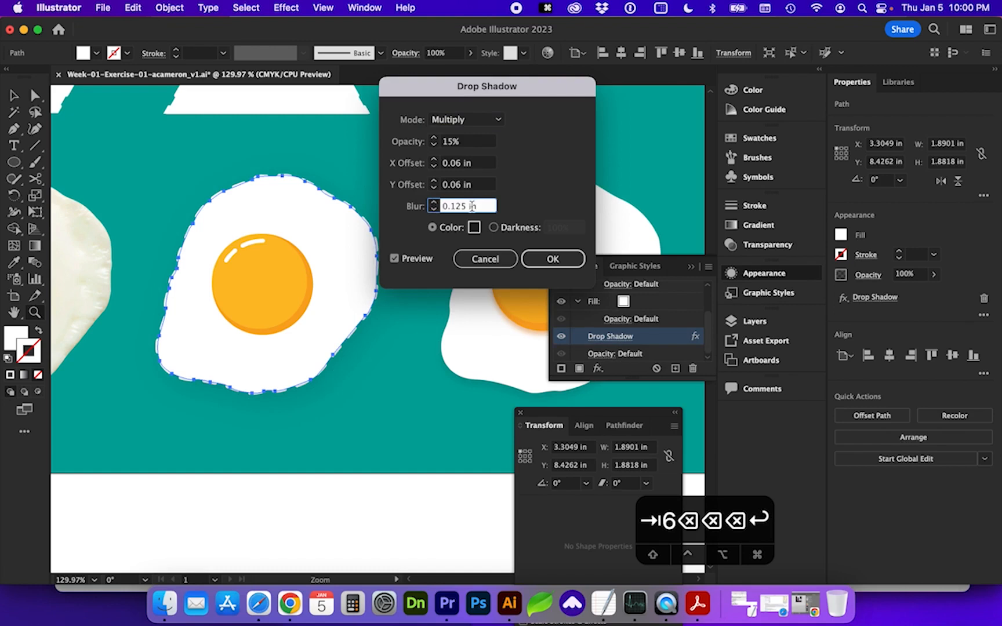
drag(454, 206, 467, 206)
text(03)
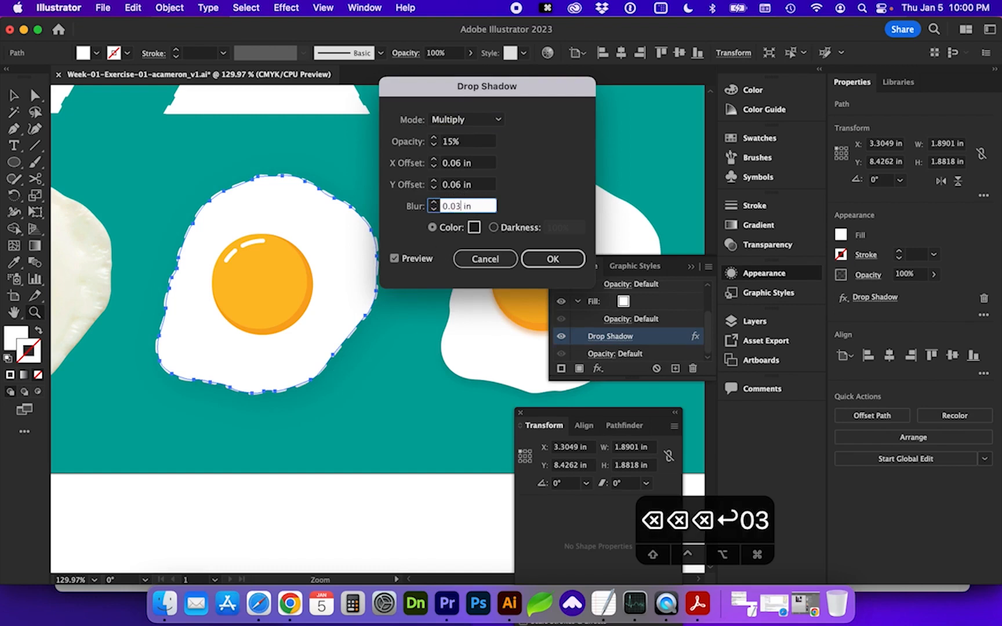
key(Return)
scroll(363, 379, down, 3)
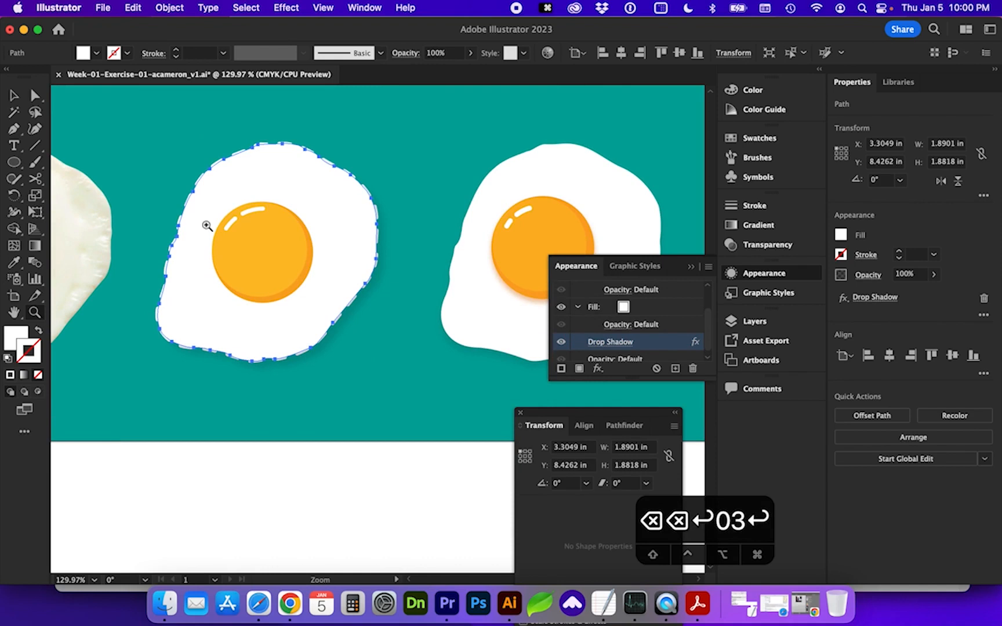
Apply the most recently used Drop Shadow effect to the darker orange yolk circle of the traced egg
click(15, 95)
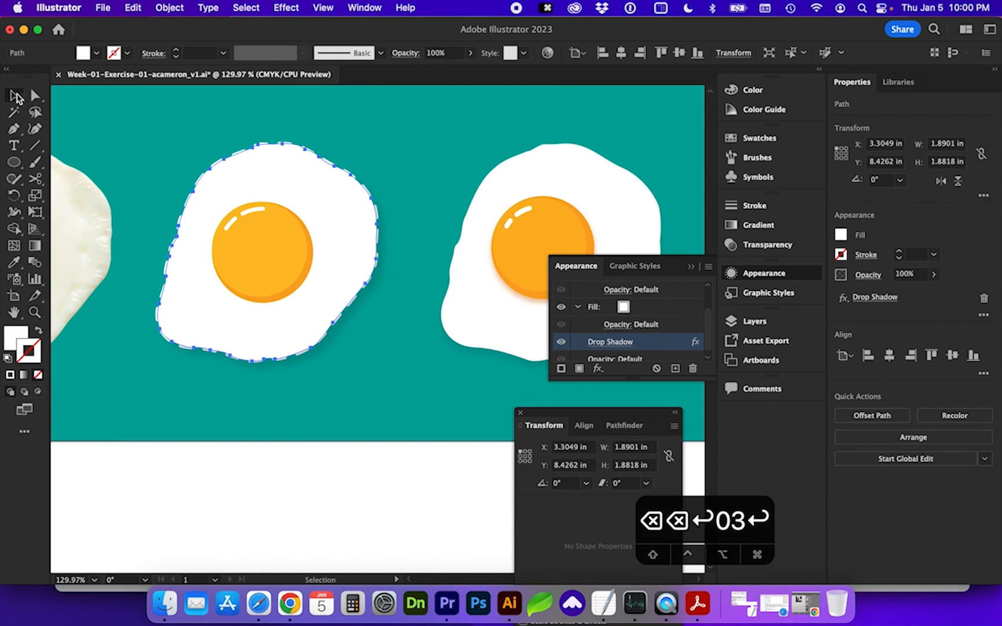
click(283, 298)
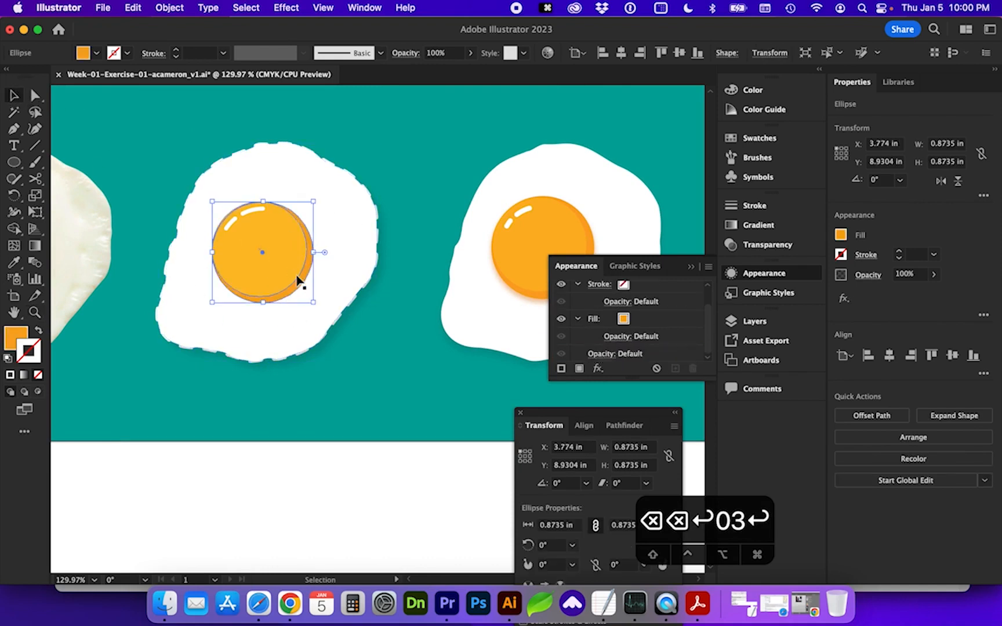
scroll(297, 293, down, 3)
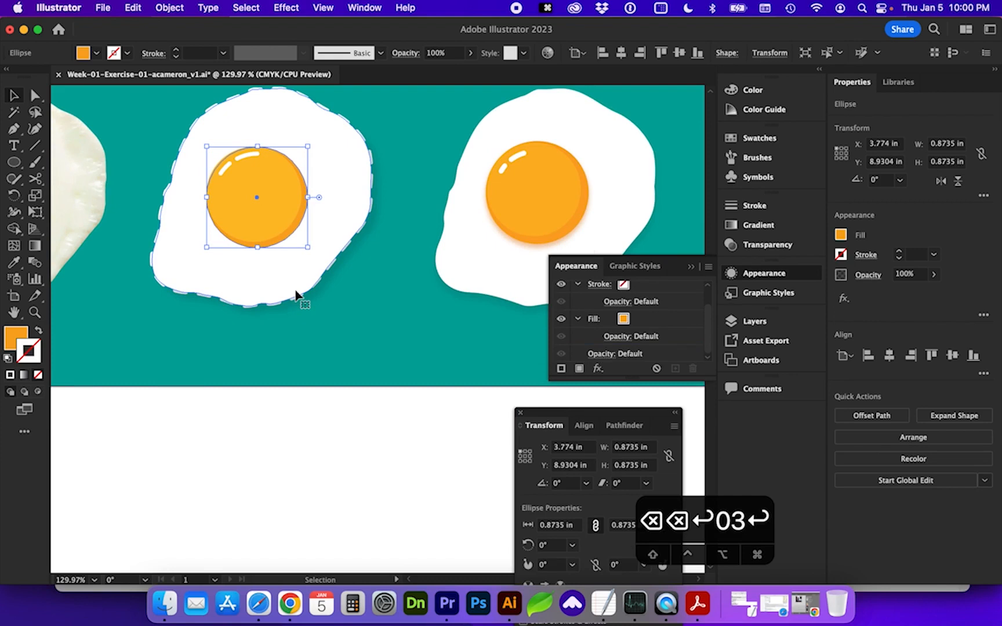
click(285, 8)
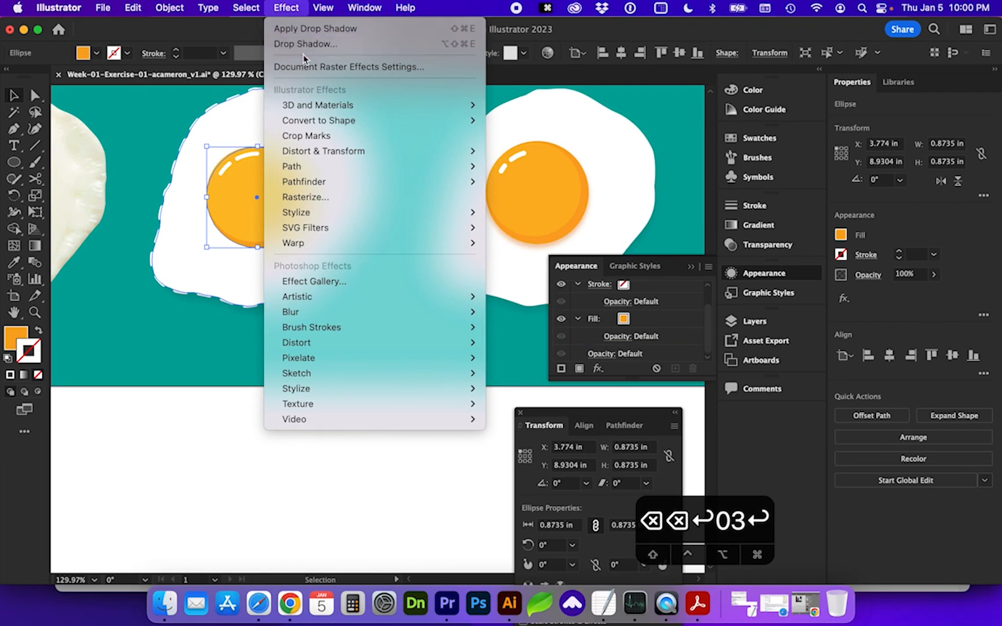
click(300, 29)
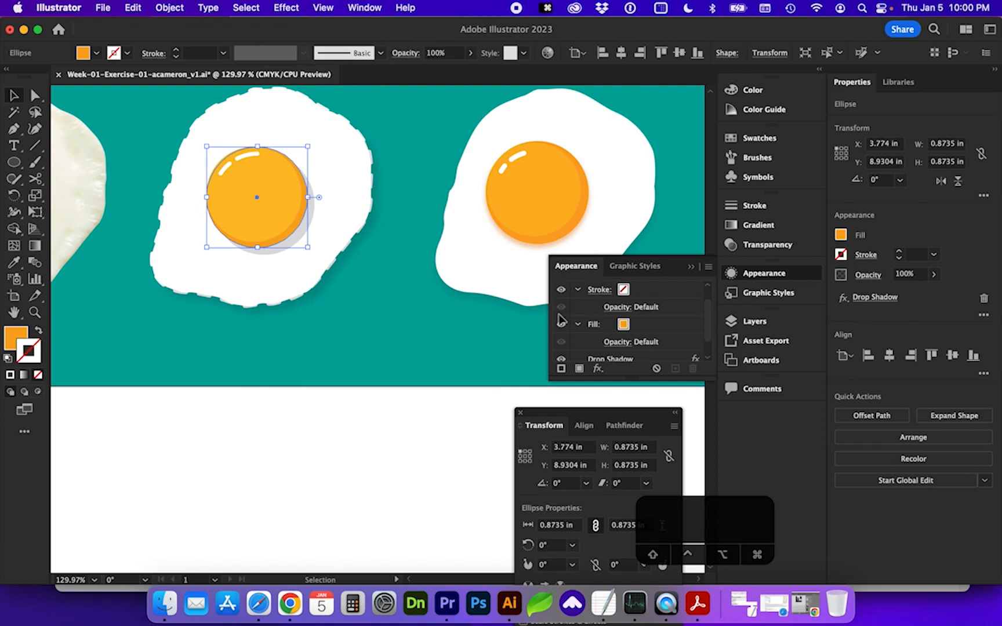
Edit the yolk circle's Drop Shadow effect, setting its blur, Y offset and X offset to 0.02 in each
scroll(660, 342, down, 1)
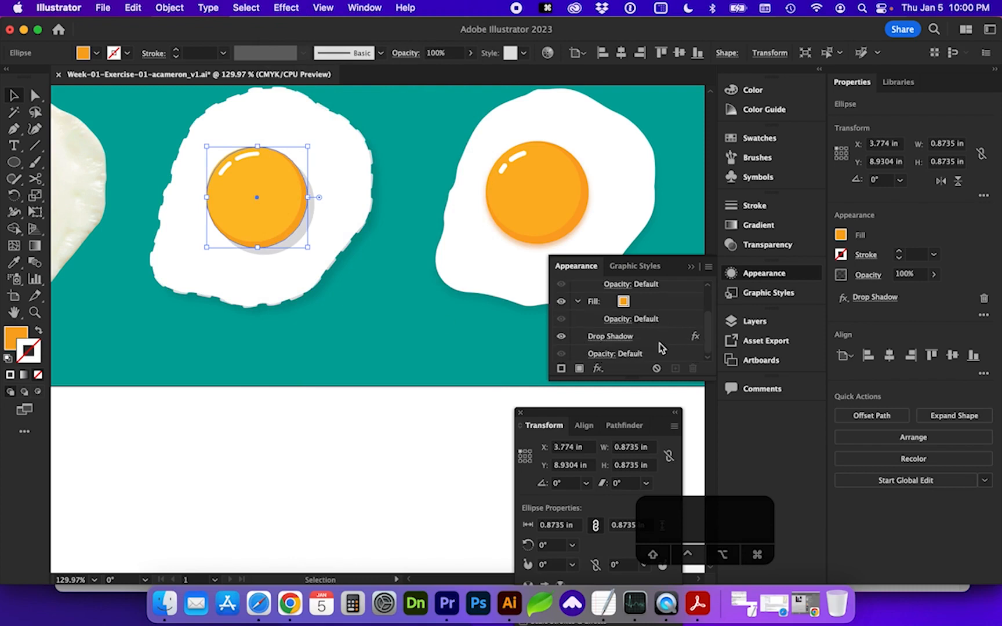
click(609, 336)
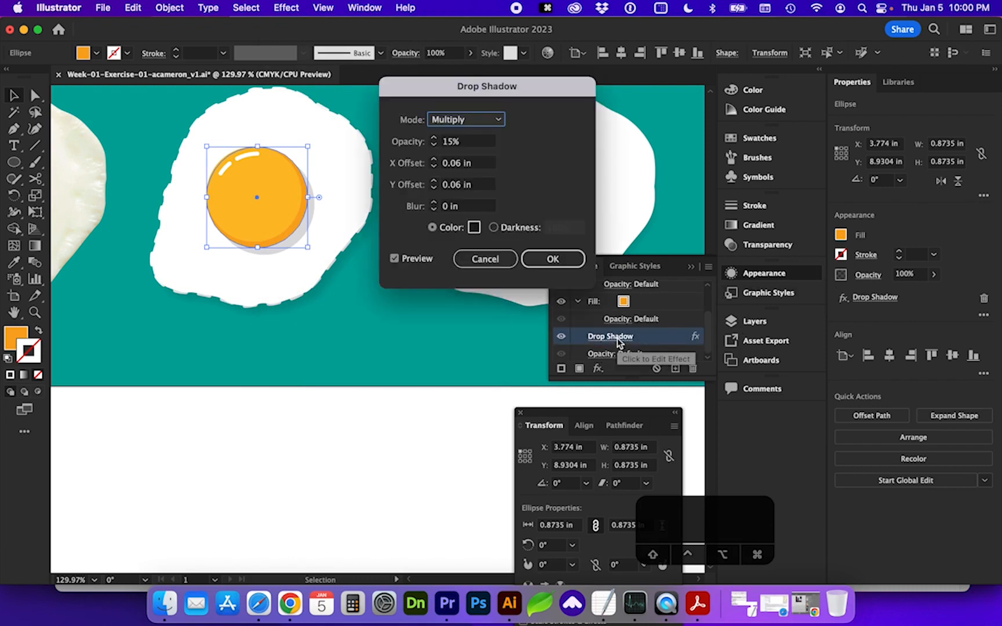
click(450, 206)
text(.0)
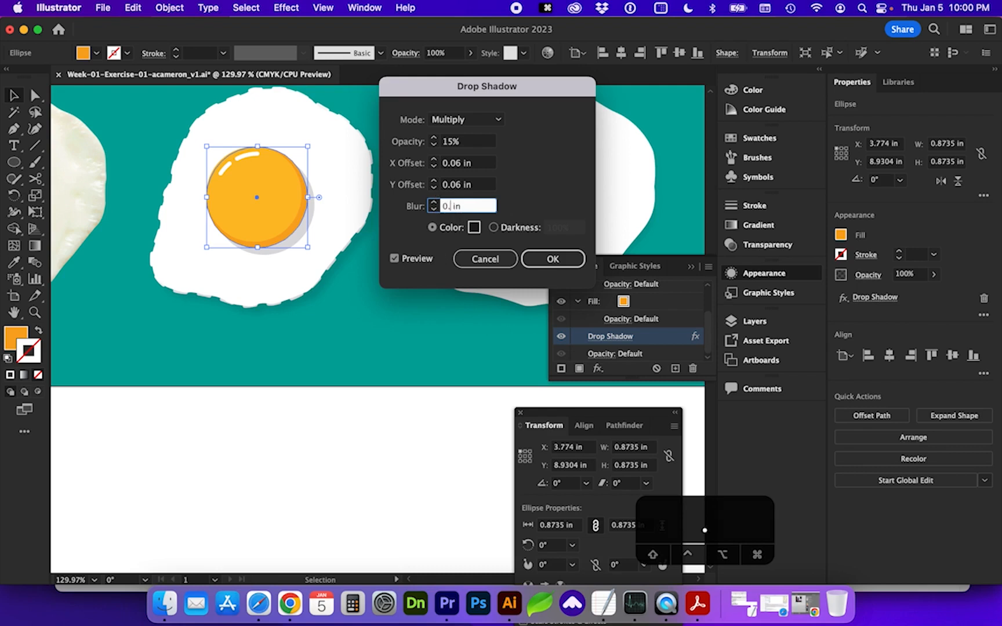
text(2)
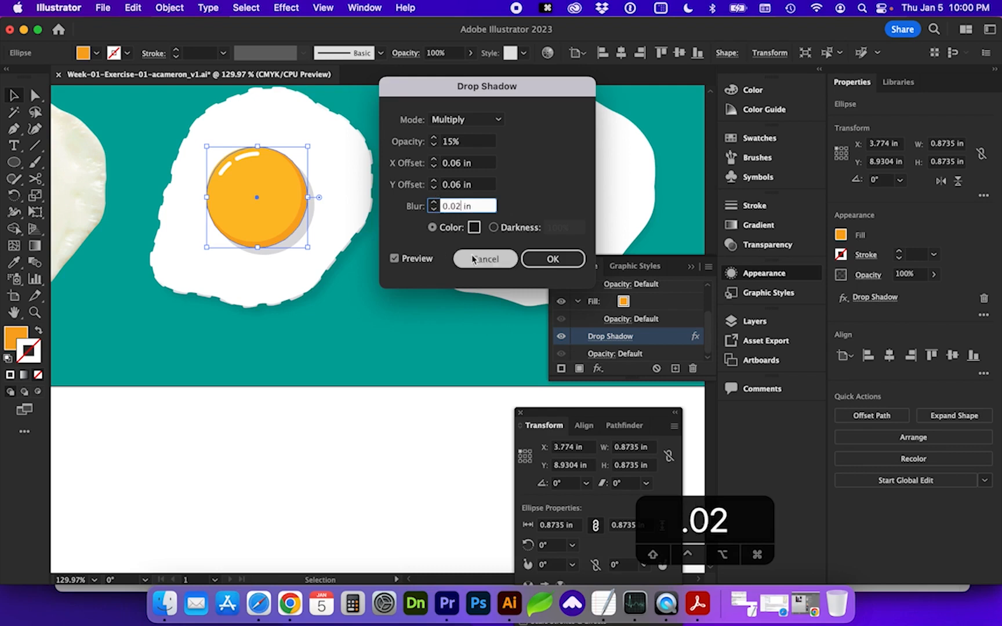
click(459, 185)
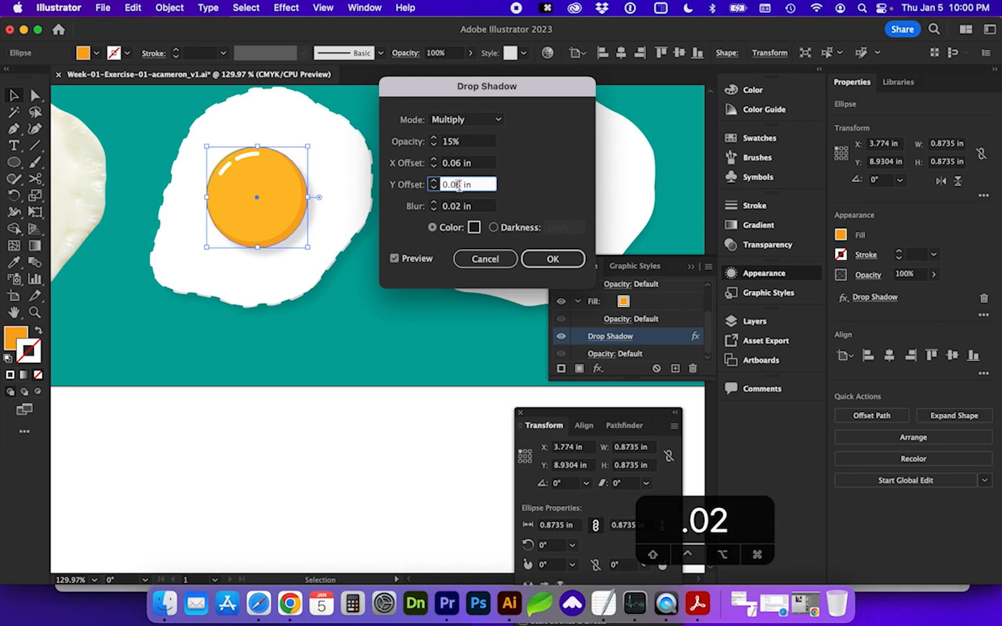
text(2)
click(452, 163)
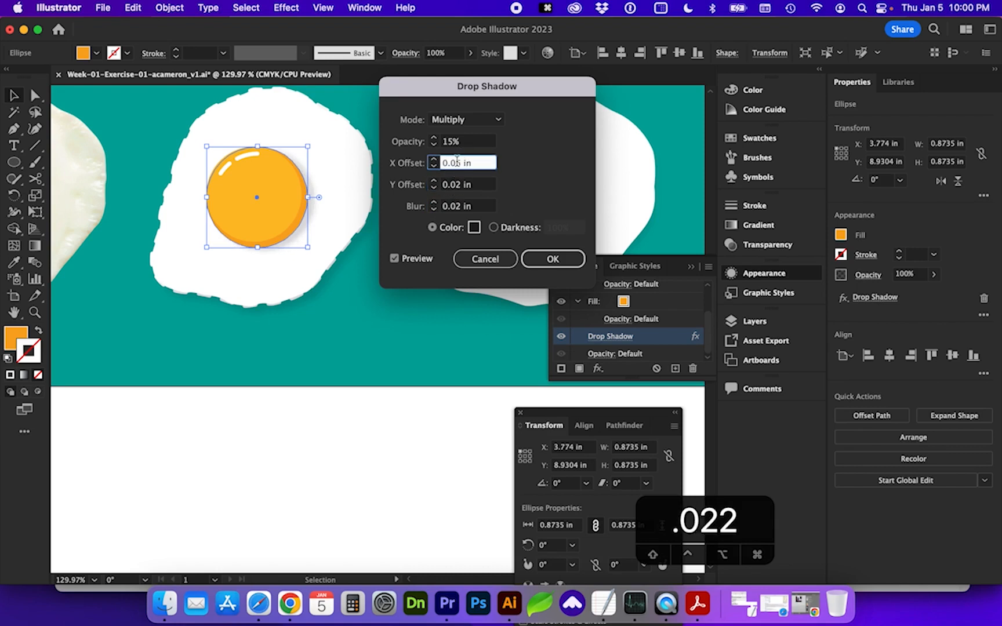
text(2)
Change the yolk's drop shadow color to dark brown, hex 563A16, and apply the edited effect
click(464, 144)
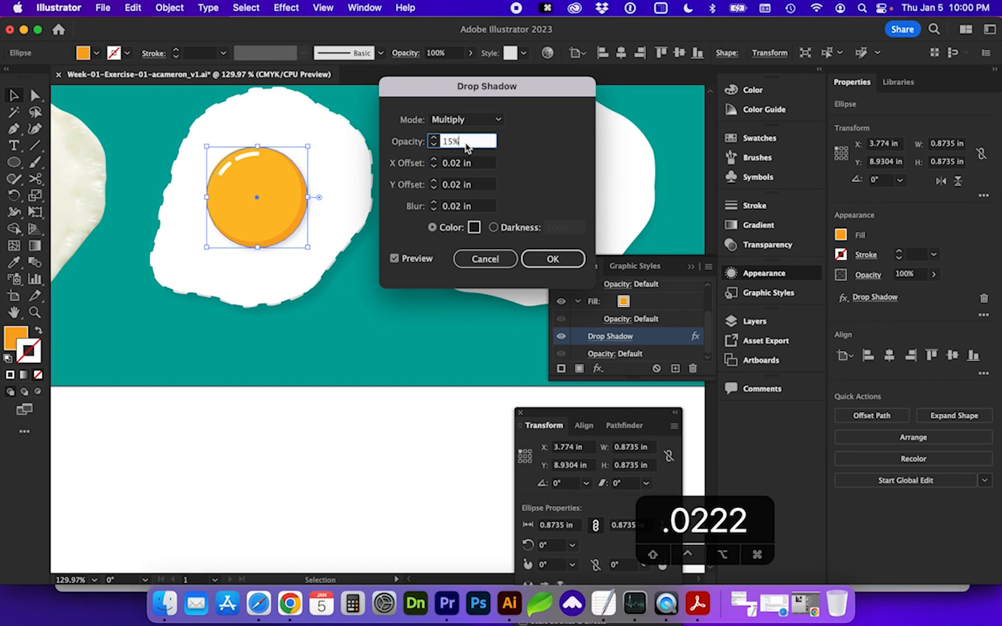
drag(485, 85, 366, 284)
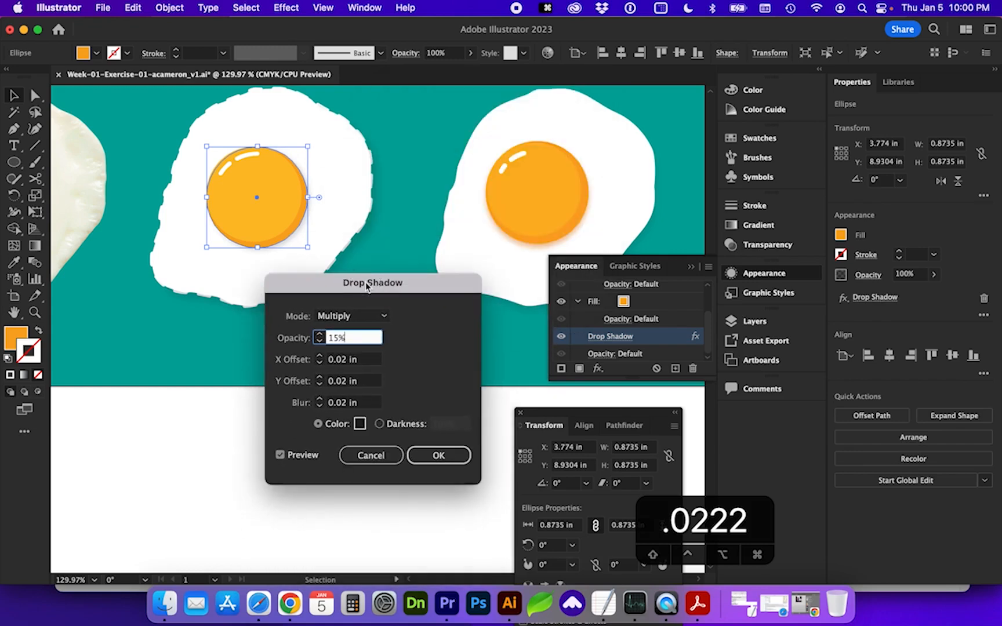
click(359, 424)
drag(448, 189, 377, 279)
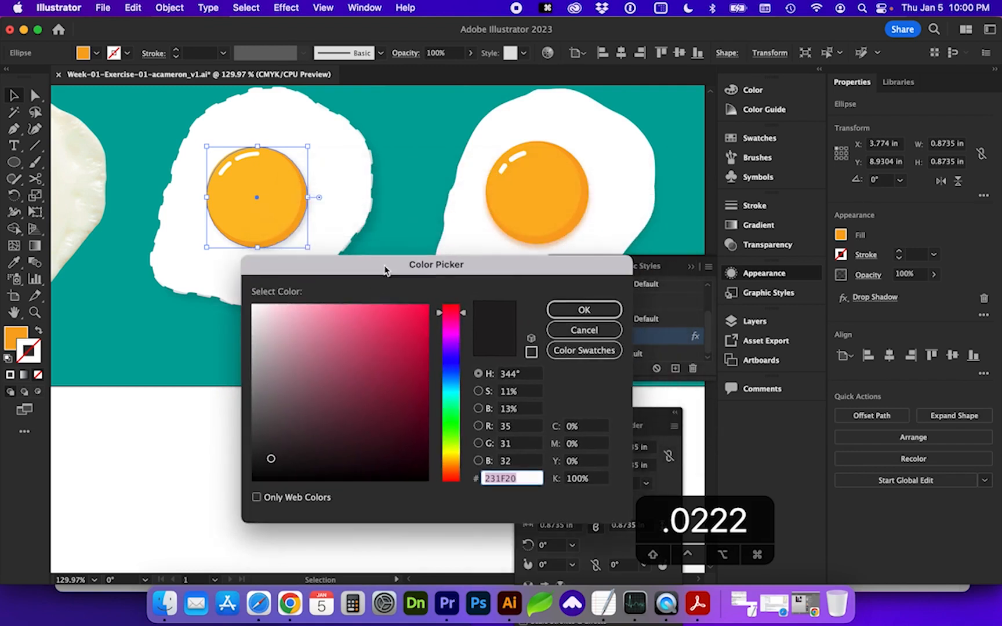
drag(454, 477, 455, 468)
mouse_move(382, 391)
mouse_down()
mouse_move(394, 403)
mouse_move(387, 422)
mouse_up()
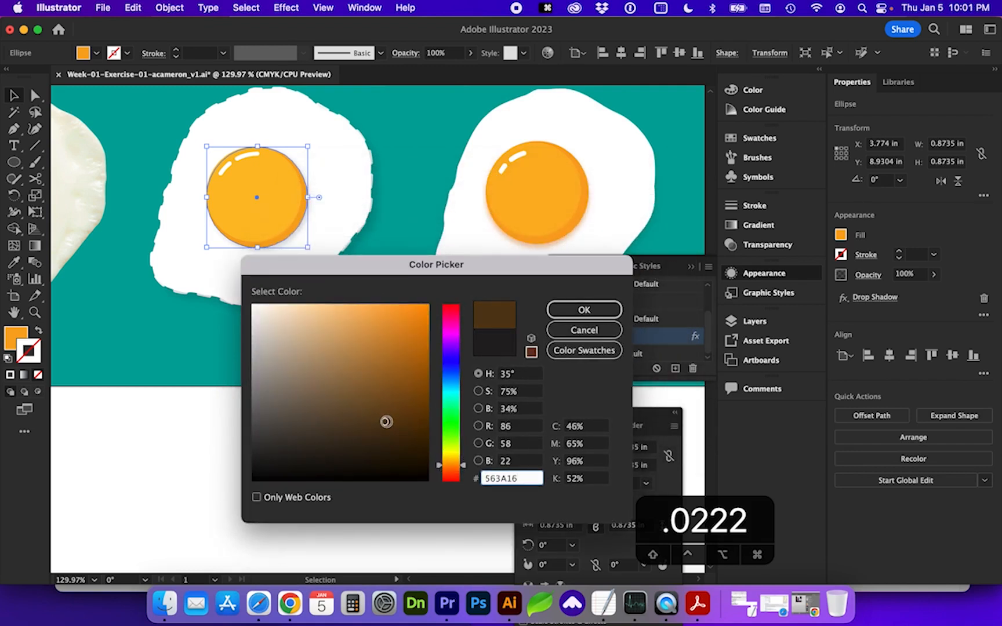
click(590, 310)
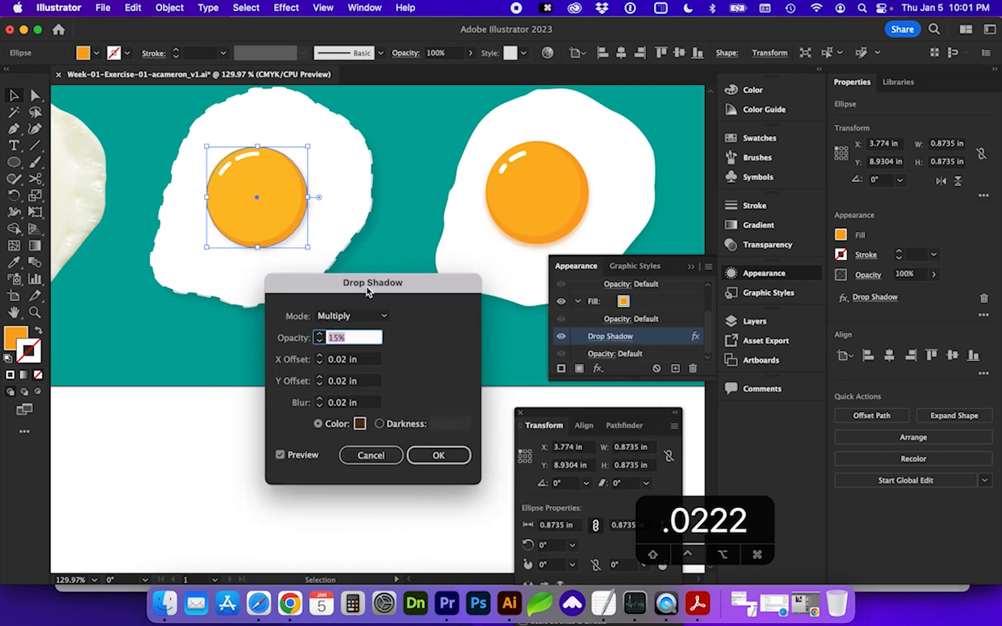
click(283, 456)
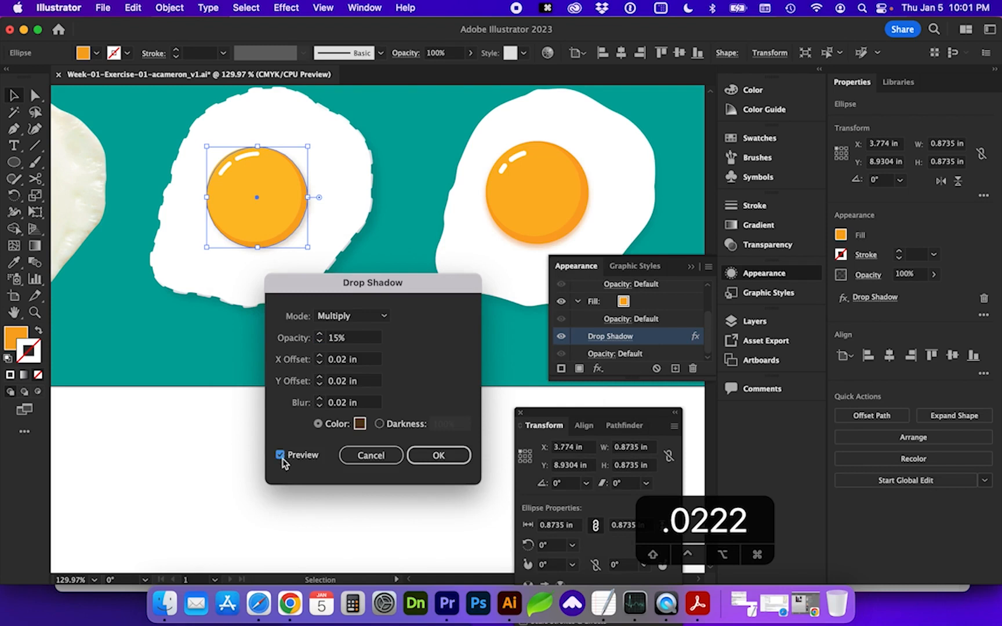
click(438, 457)
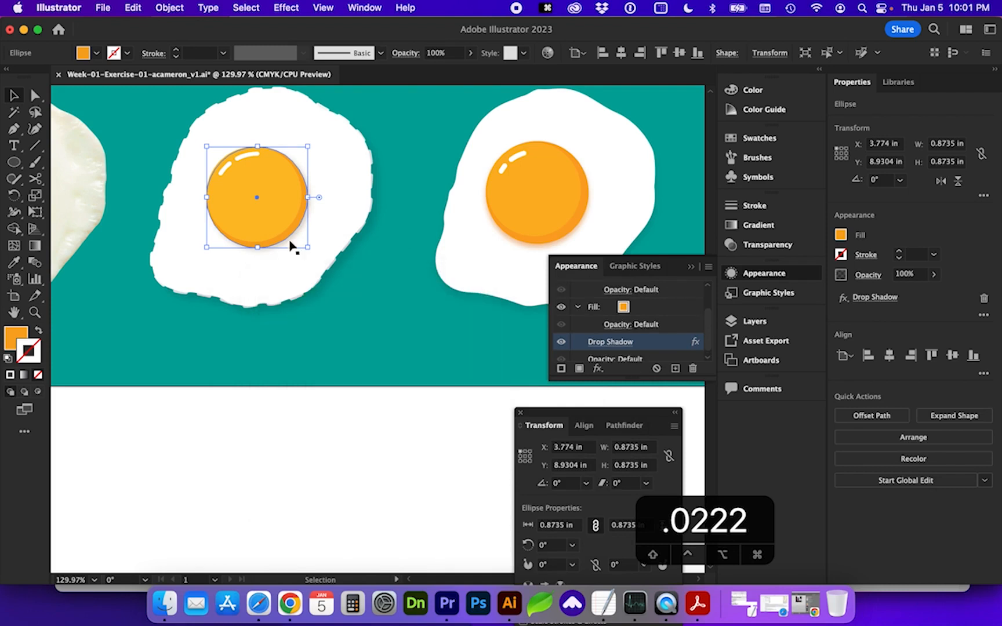
Fit the whole artboard in view and save the finished exercise document
key(super+0)
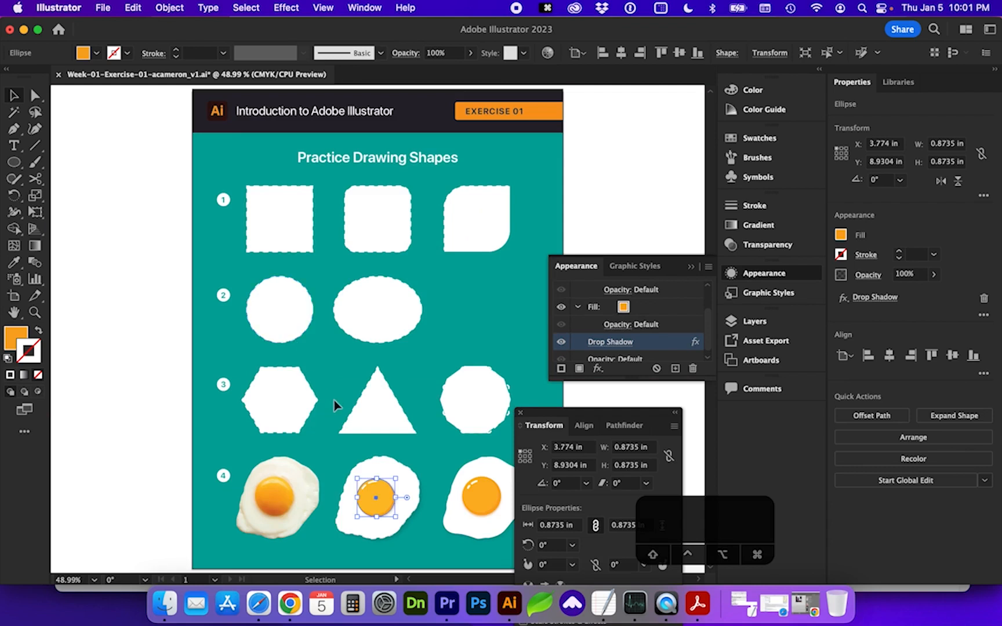
scroll(334, 400, right, 4)
scroll(334, 400, down, 2)
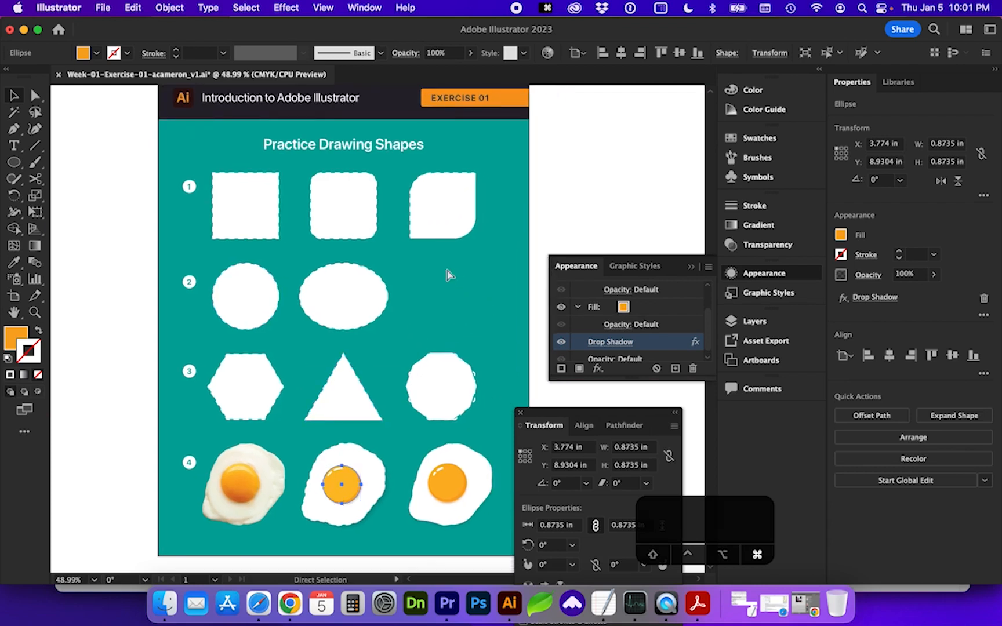
key(super+s)
click(103, 7)
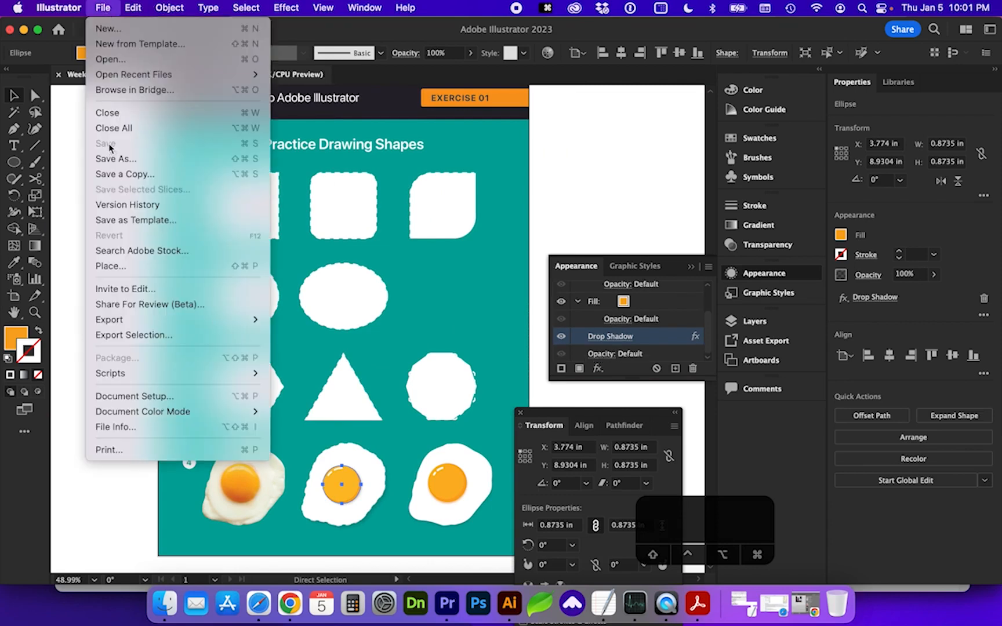
click(68, 155)
key(v)
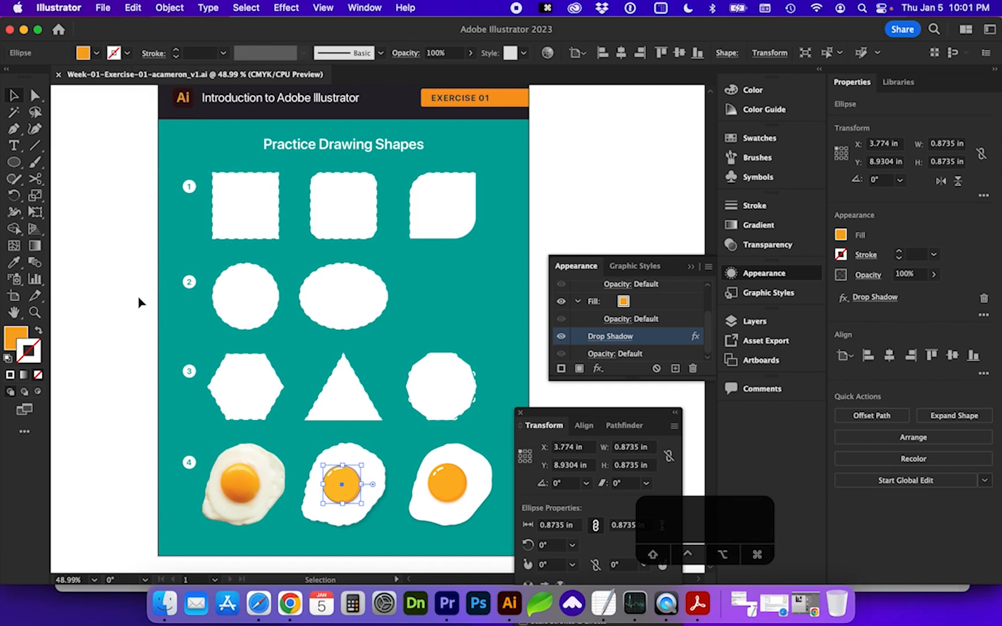
Save the exercise in Adobe PDF format in the Week 01 folder, replacing the existing PDF of the same name
click(102, 8)
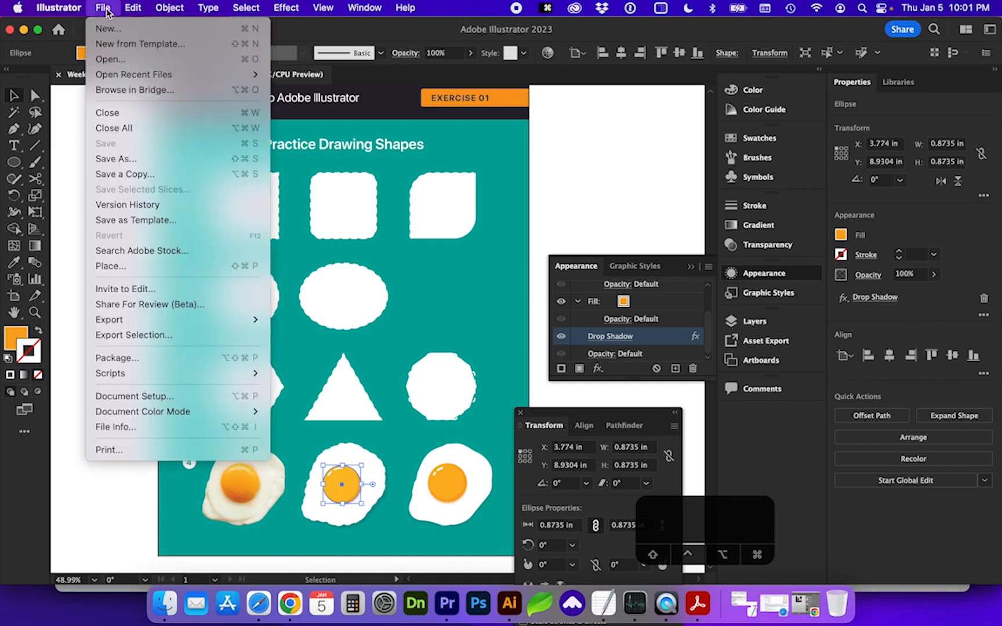
click(111, 163)
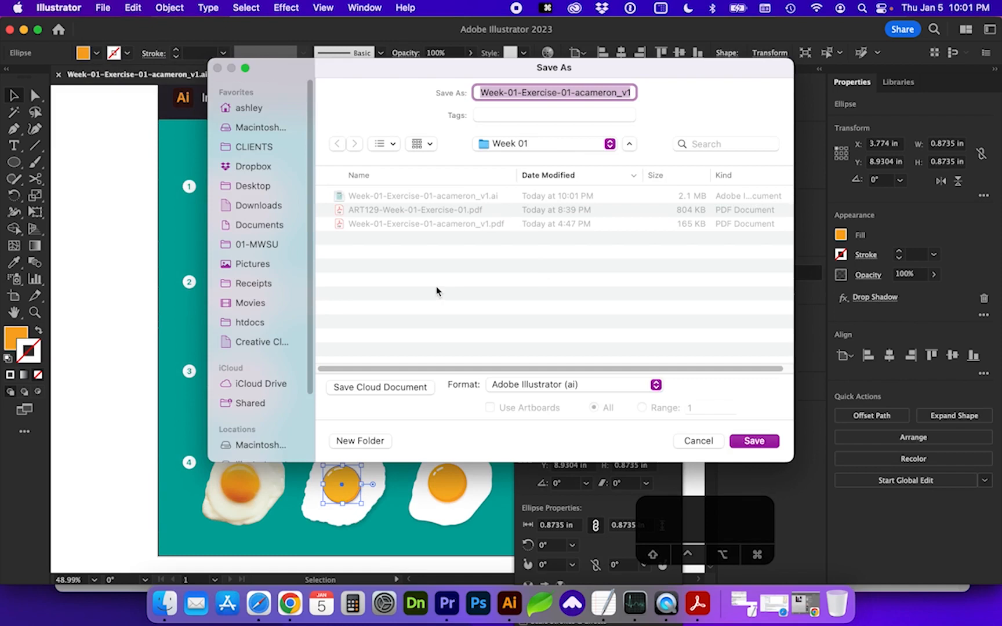
click(568, 385)
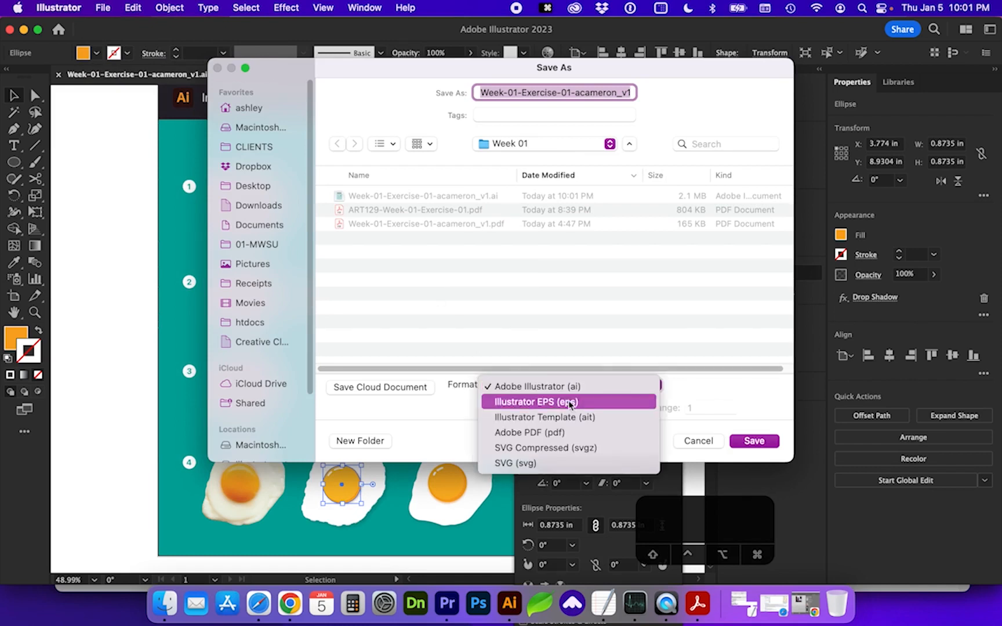
click(535, 432)
click(751, 441)
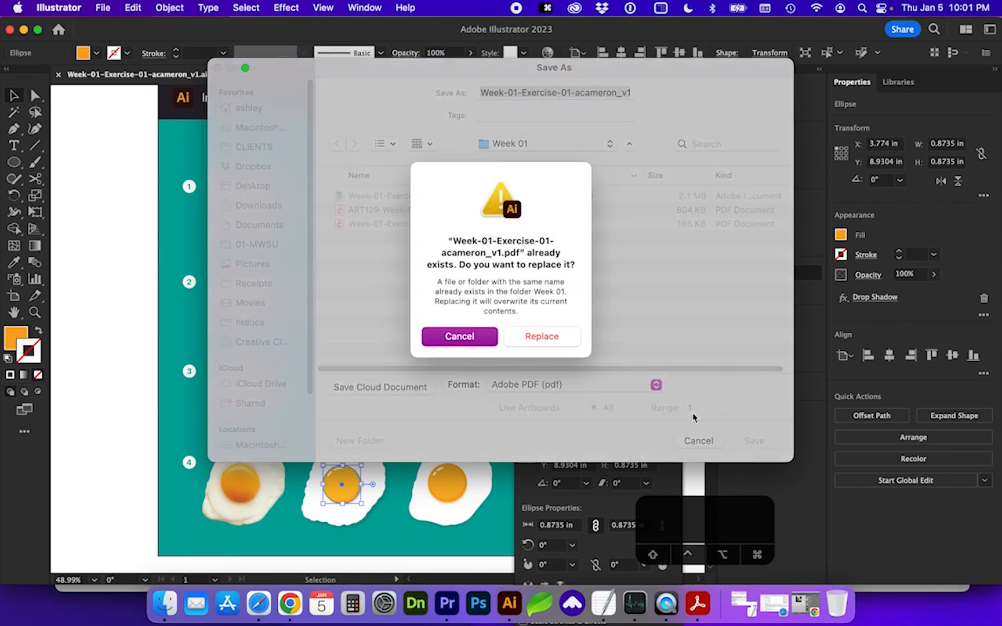
click(538, 336)
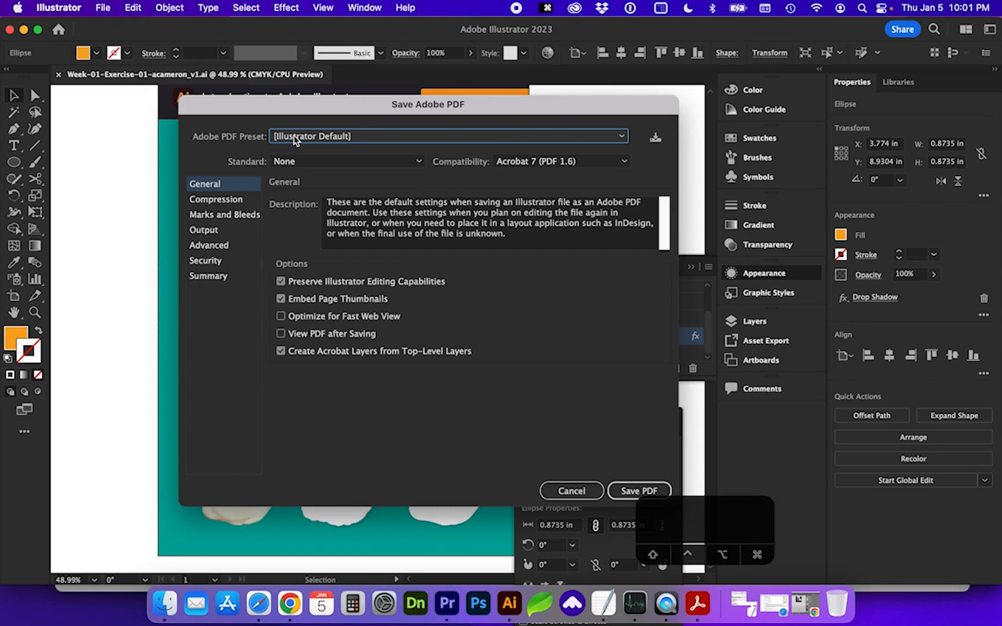
Save the PDF with the High Quality Print preset and Preserve Illustrator Editing Capabilities turned off
click(313, 137)
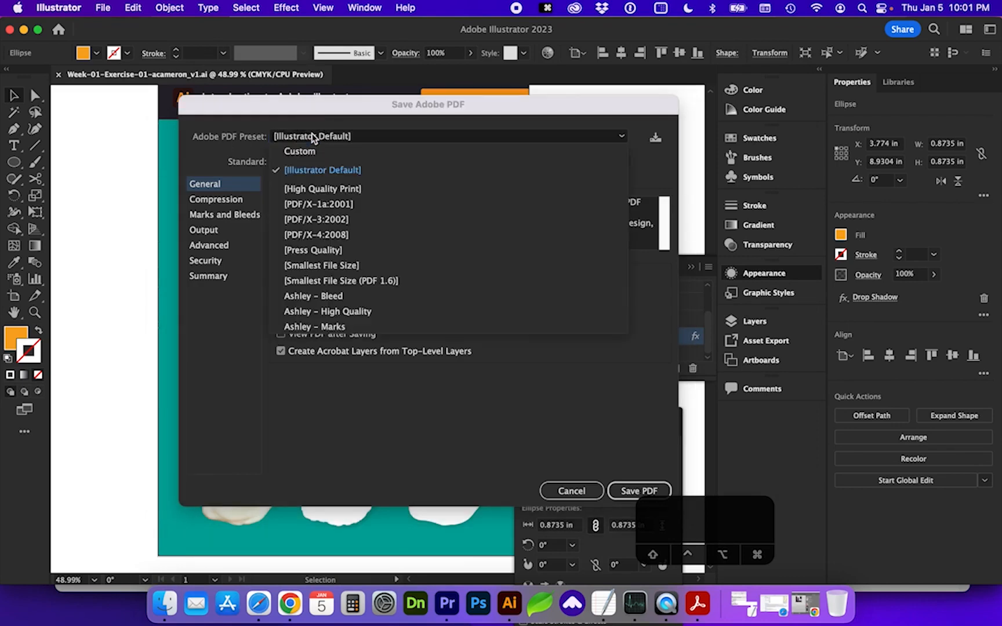
click(319, 193)
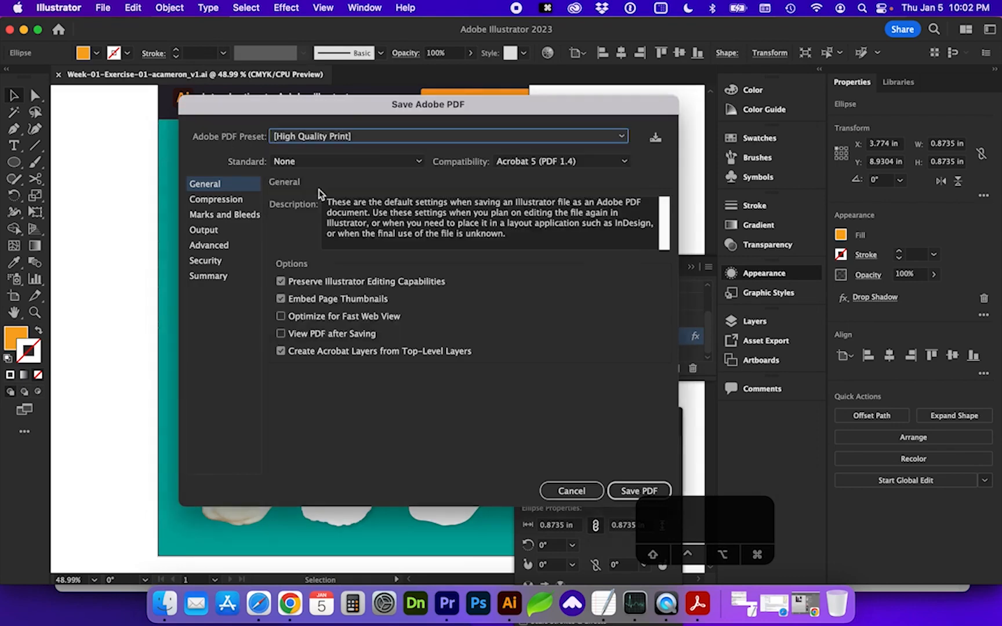
click(281, 283)
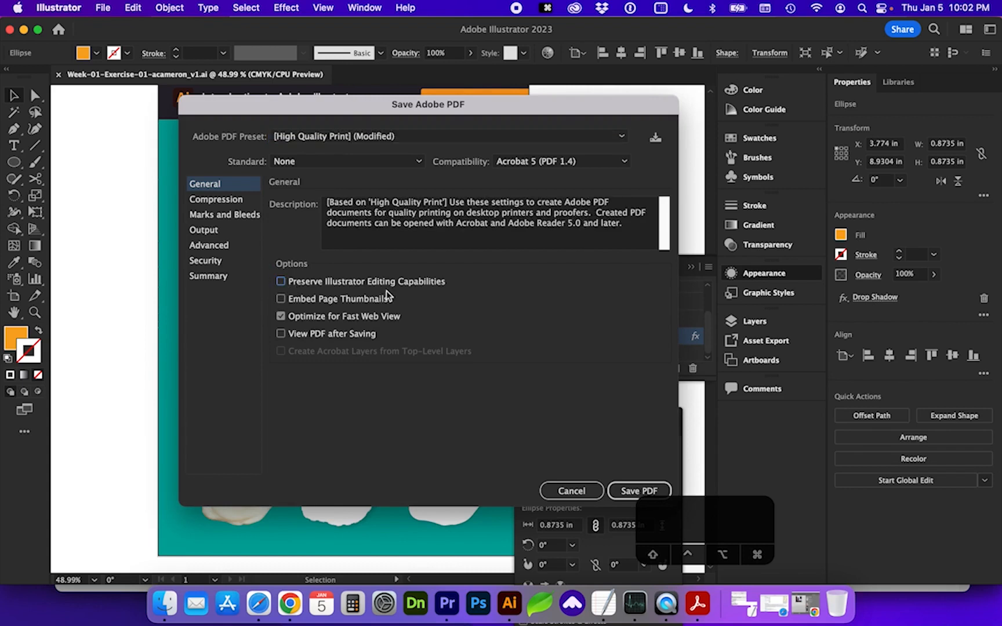
click(622, 494)
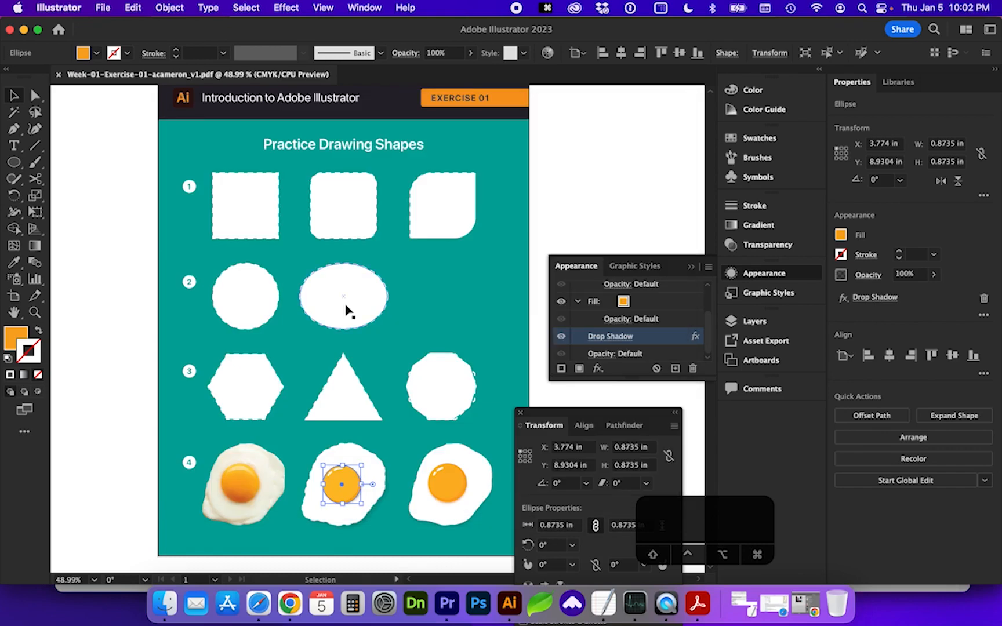
Switch to Finder and preview the newly saved exercise PDF in the Week 01 folder
click(164, 604)
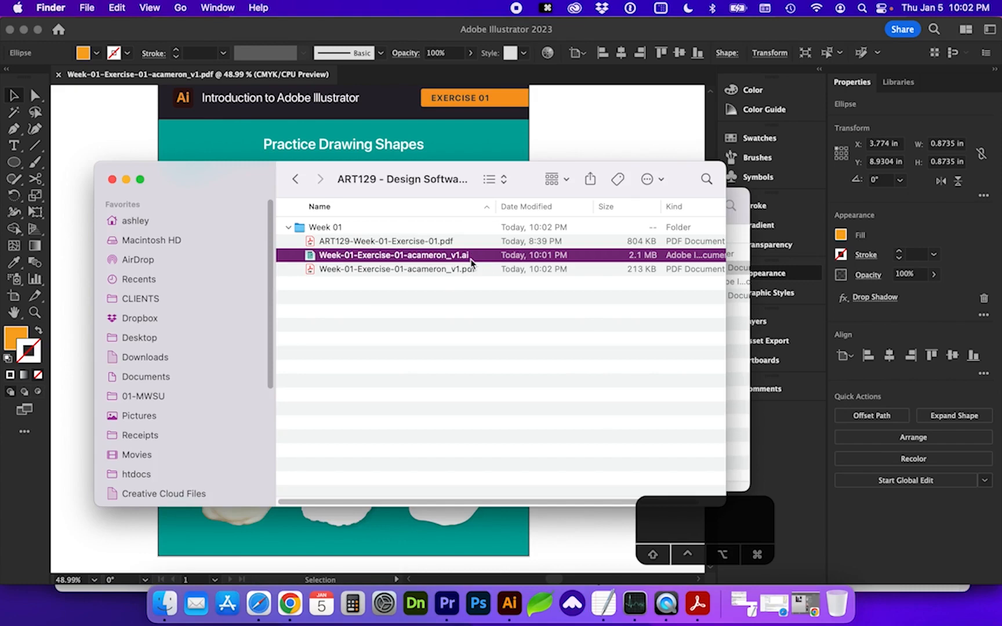
click(461, 270)
key(space)
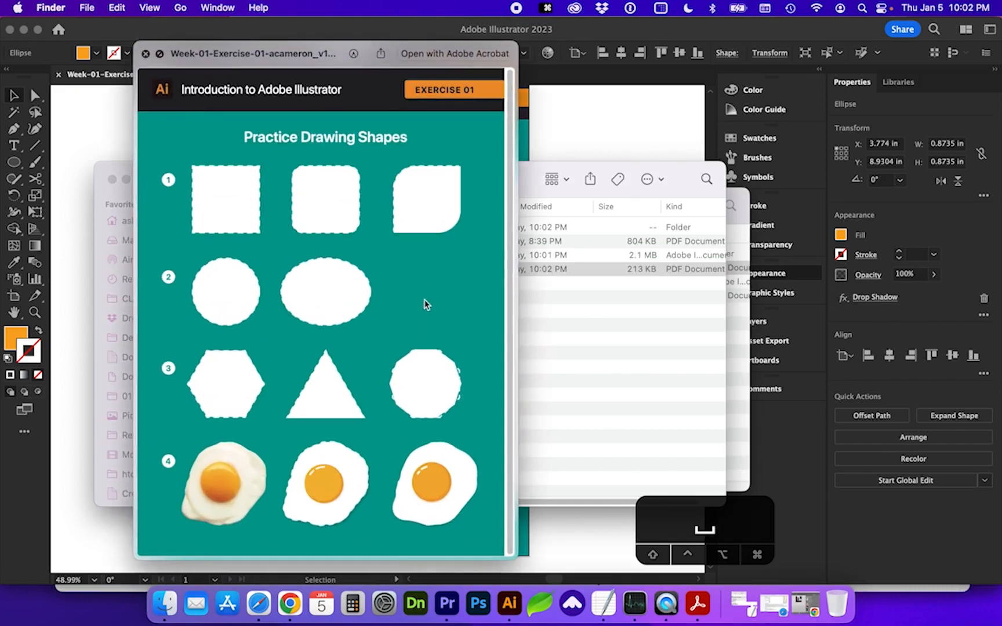